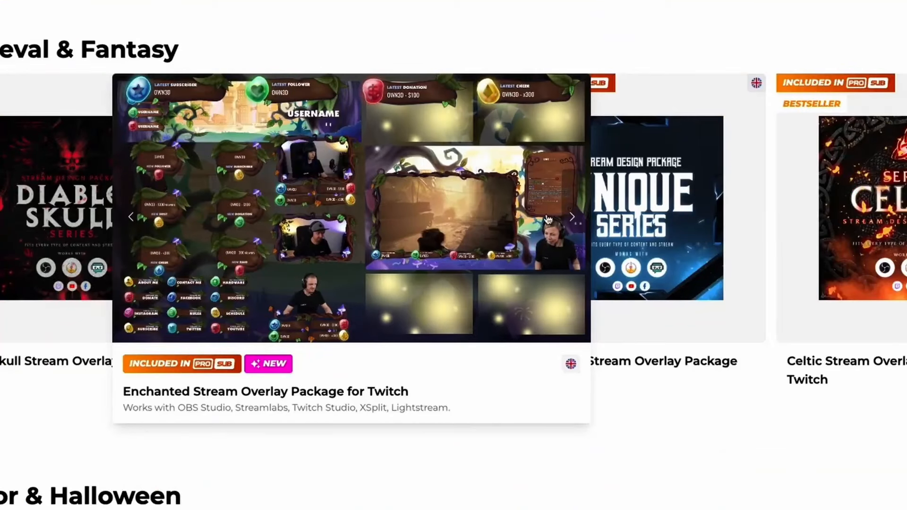
# Browse the OWN3D shop's stream overlay packages, YouTube banner designs with the Colorful filter, and animated Twitch alerts.
pyautogui.moveTo(660, 230)
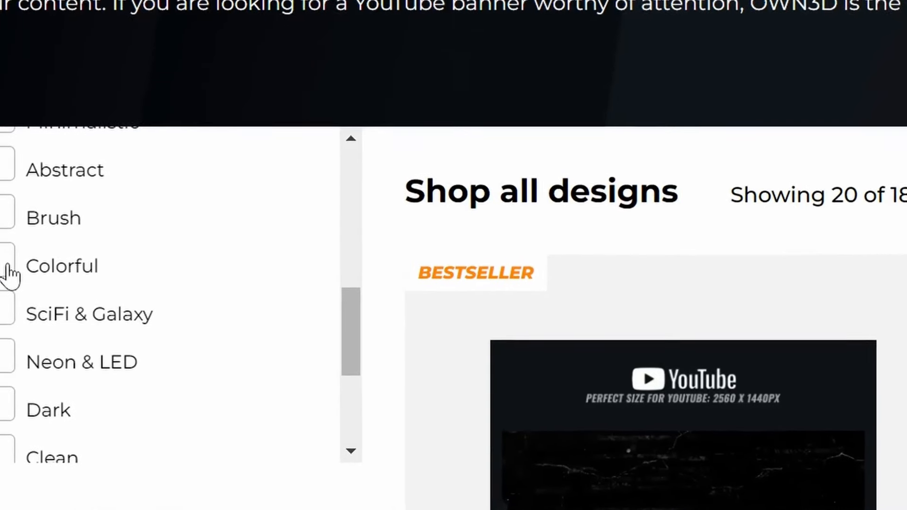
pyautogui.click(7, 267)
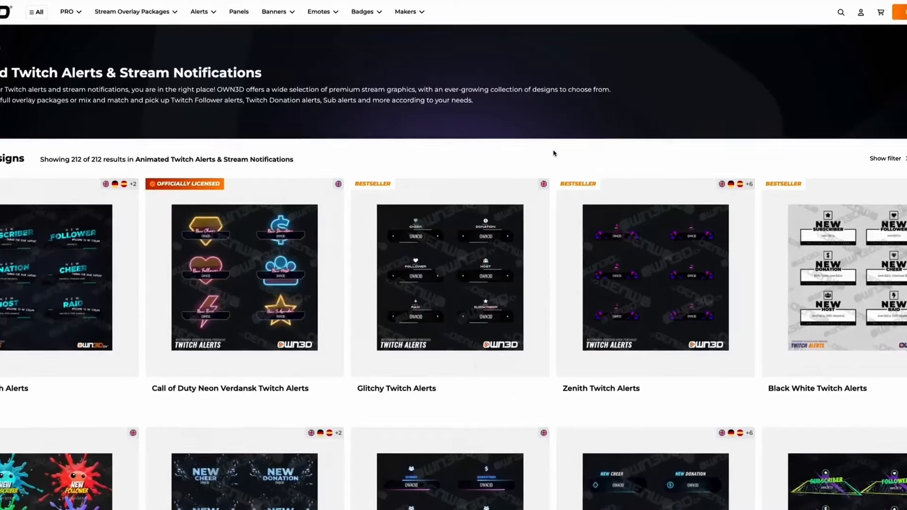
pyautogui.scroll(-15, 553, 153)
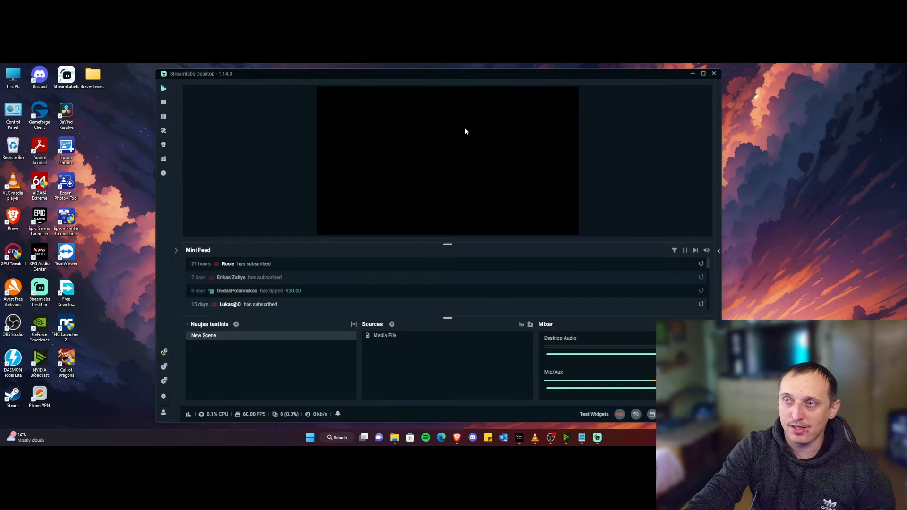
# In a maximized Streamlabs Desktop, import Brave-Series.overlay from the "2. Step - Streamlabs Import" folder of Brave-Series-Monster in Brave-Series-Premium-EN on the Desktop.
pyautogui.doubleClick(448, 80)
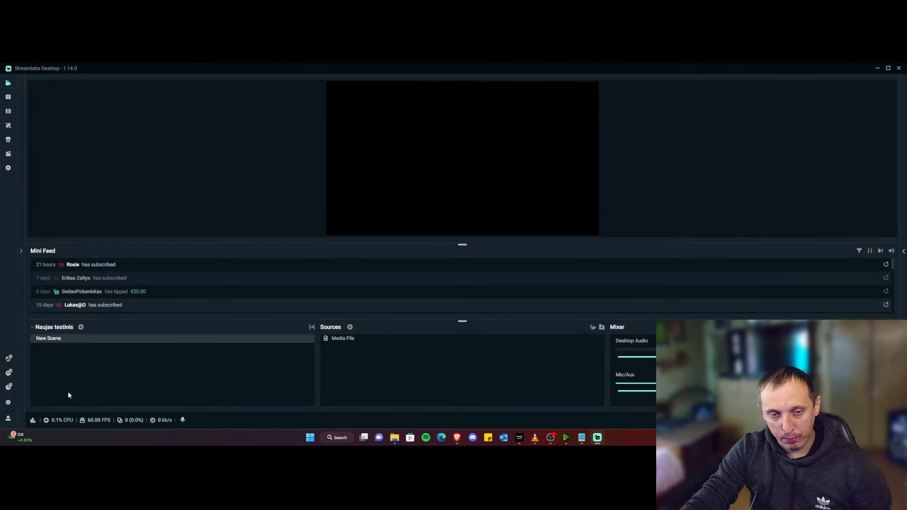
pyautogui.click(9, 402)
pyautogui.click(342, 228)
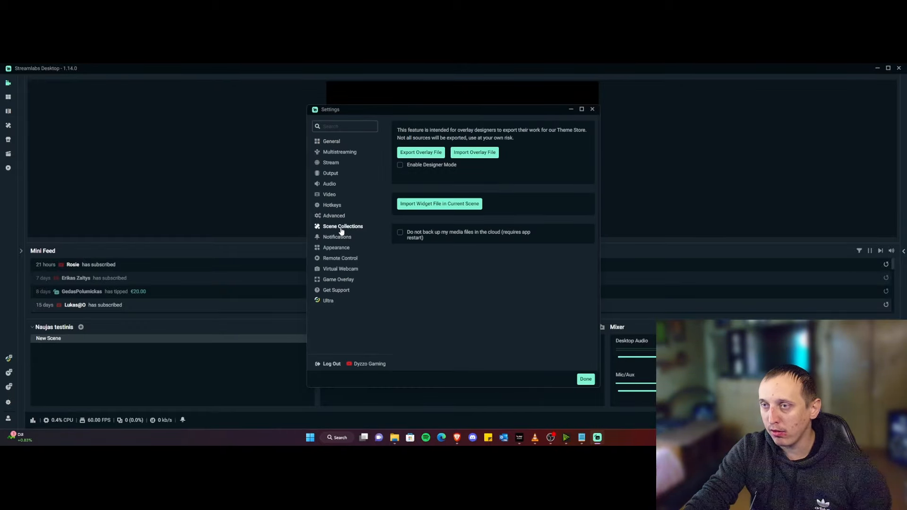
pyautogui.click(475, 152)
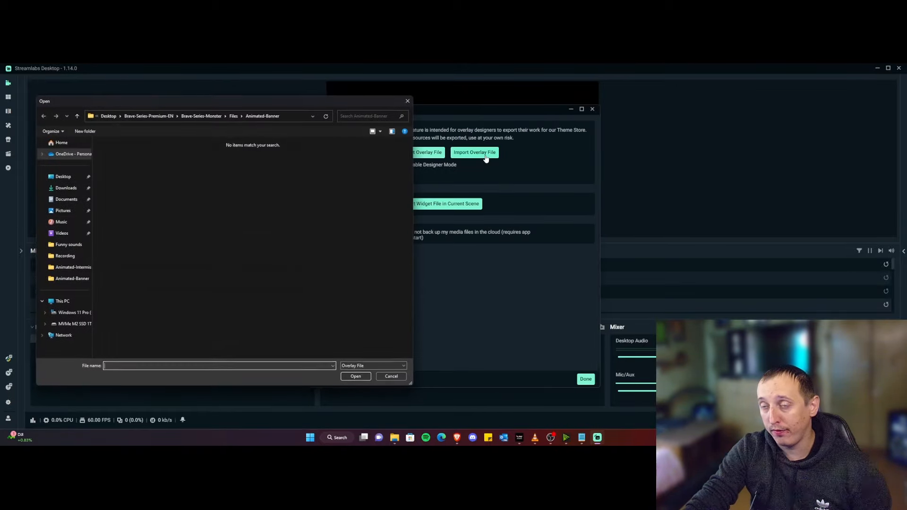
pyautogui.click(63, 176)
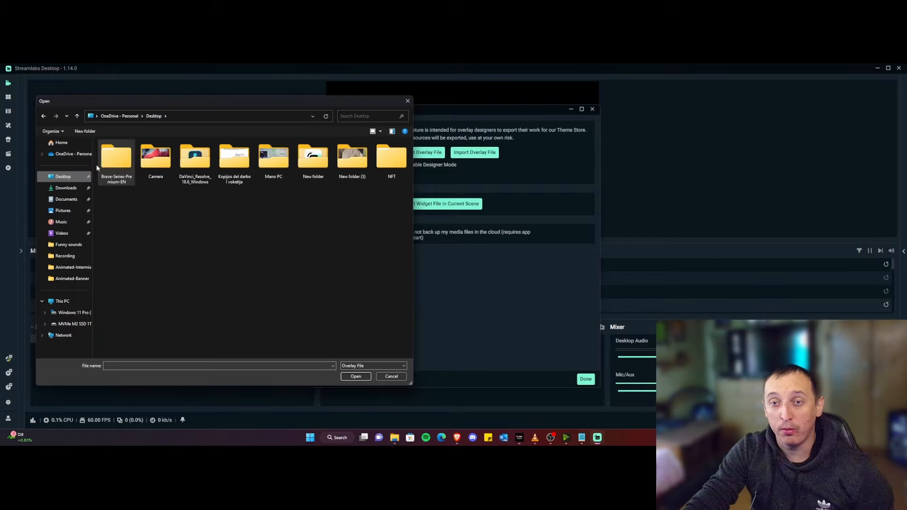
pyautogui.doubleClick(117, 166)
pyautogui.doubleClick(140, 154)
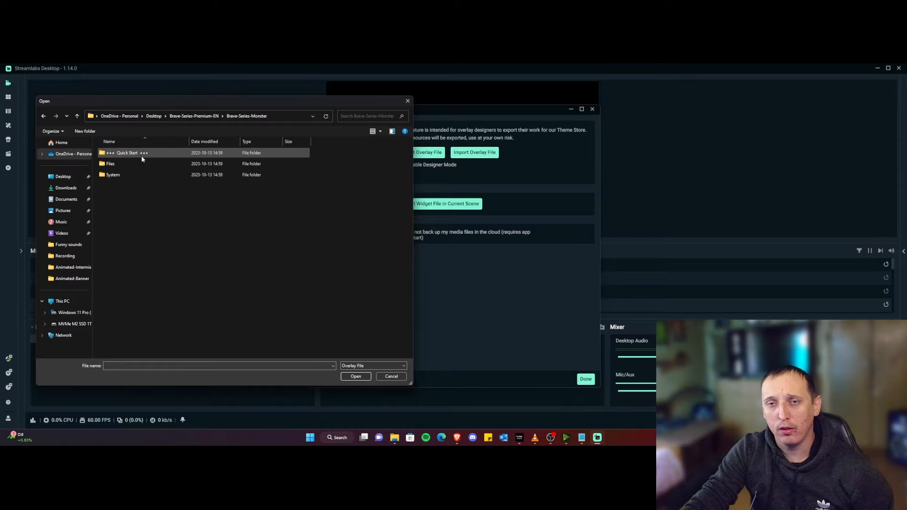
pyautogui.doubleClick(141, 154)
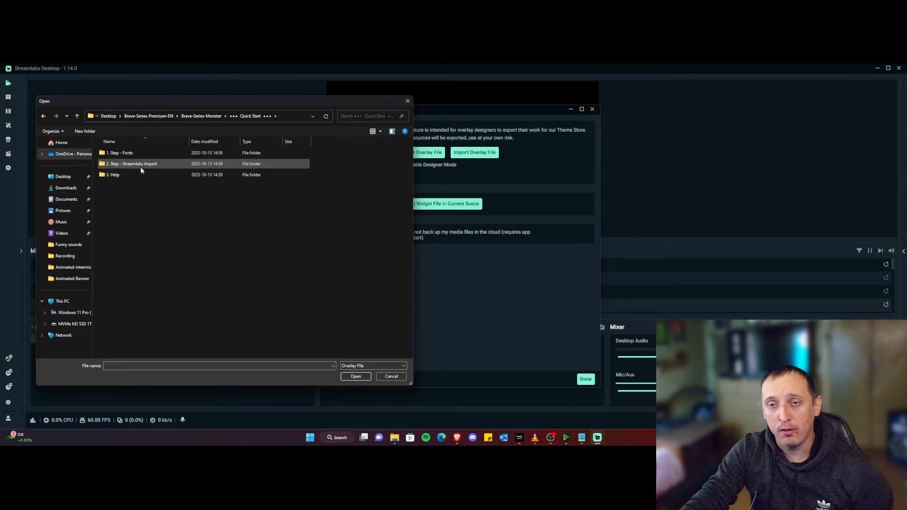
pyautogui.doubleClick(141, 166)
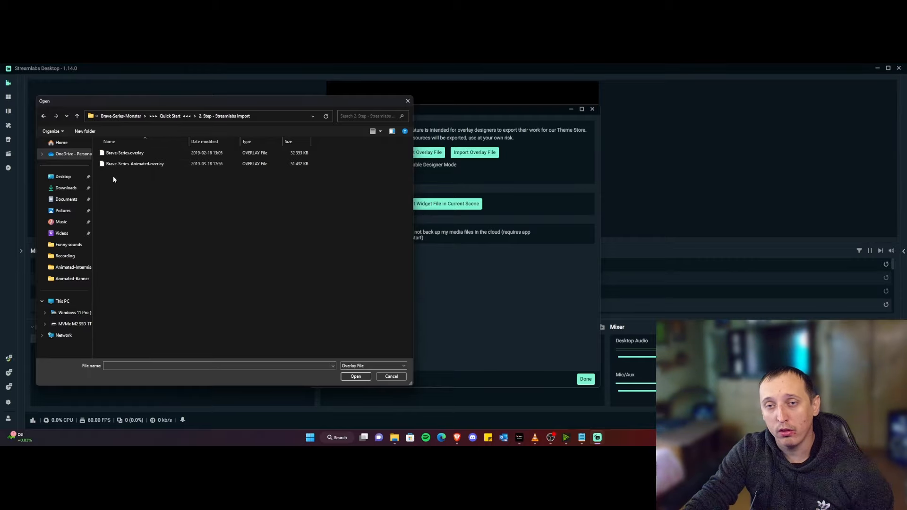
pyautogui.doubleClick(119, 152)
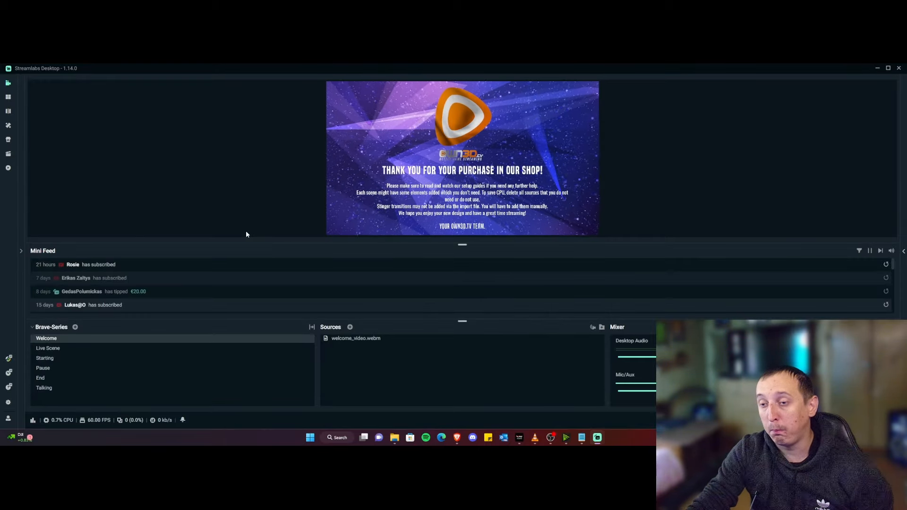
# Preview the Live Scene, Talking, End, Pause and Starting scenes of the Brave-Series collection.
pyautogui.click(44, 348)
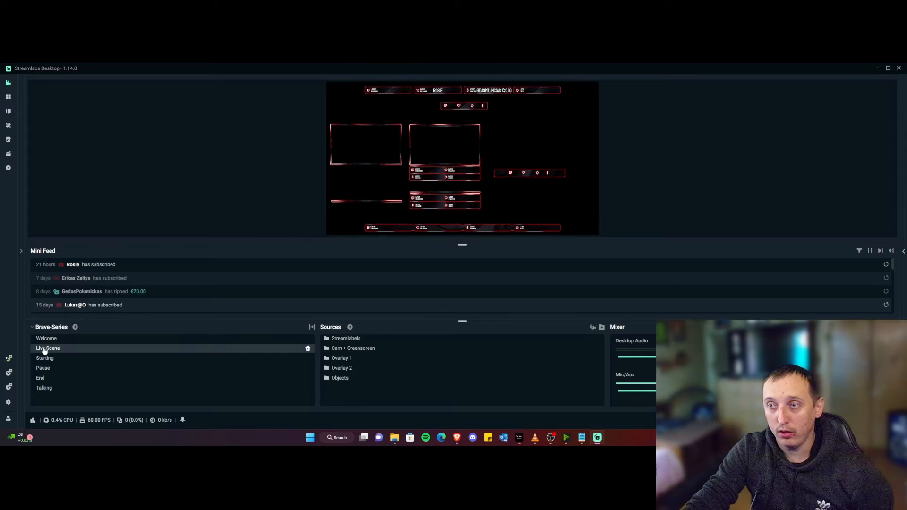
pyautogui.click(44, 387)
pyautogui.click(451, 152)
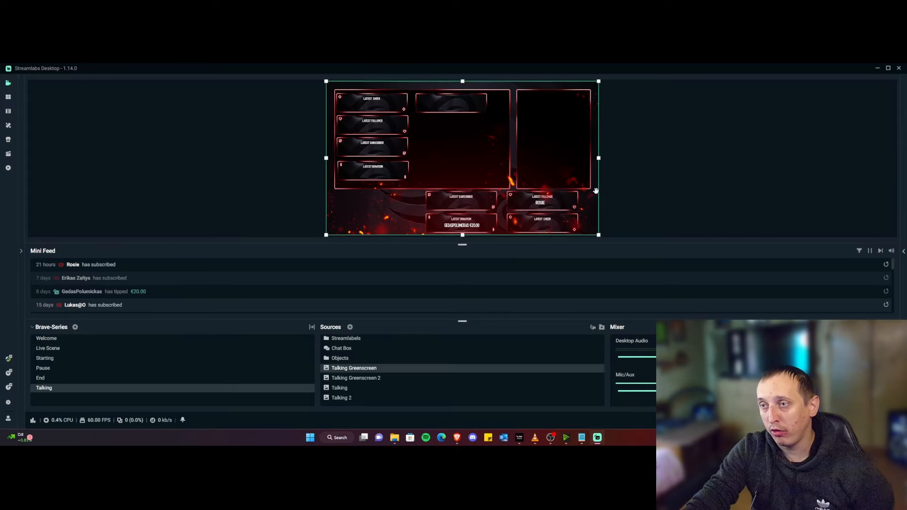
pyautogui.click(48, 378)
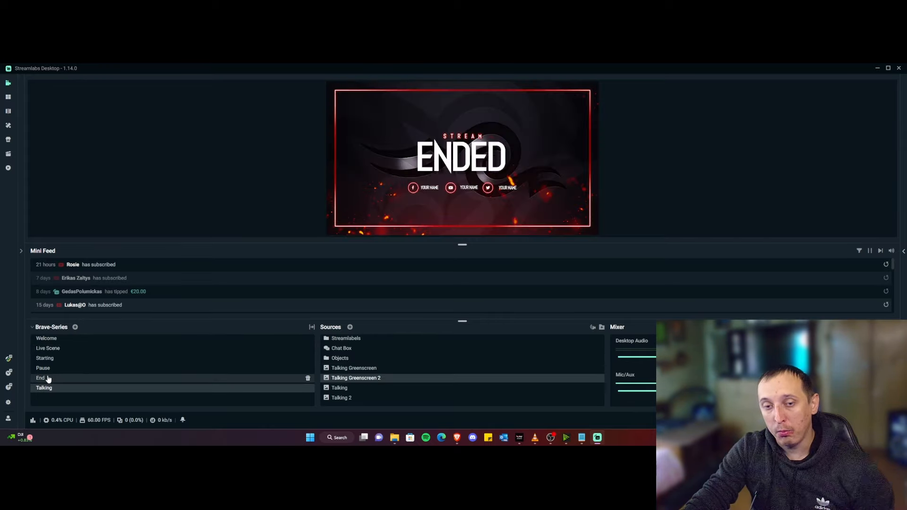
pyautogui.click(51, 369)
pyautogui.click(49, 359)
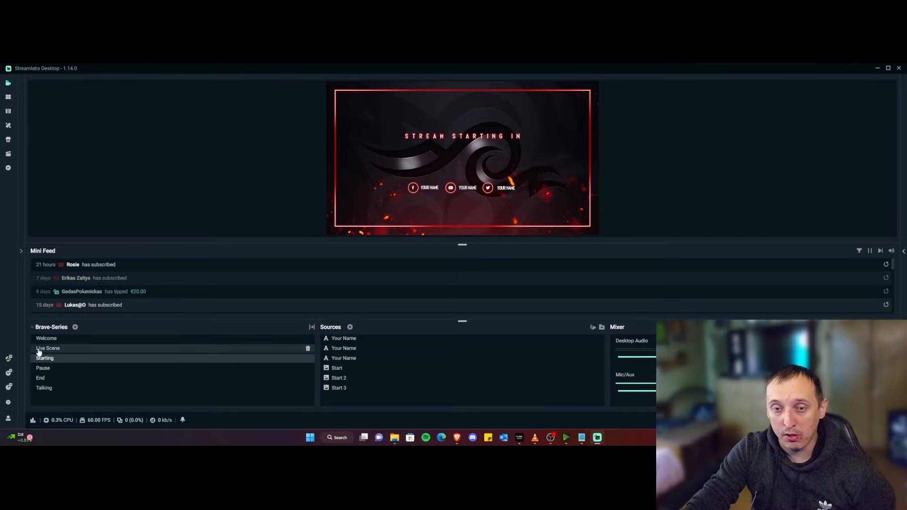
# Import Brave-Series-Animated.overlay as a scene collection and remove its Welcome scene.
pyautogui.click(8, 403)
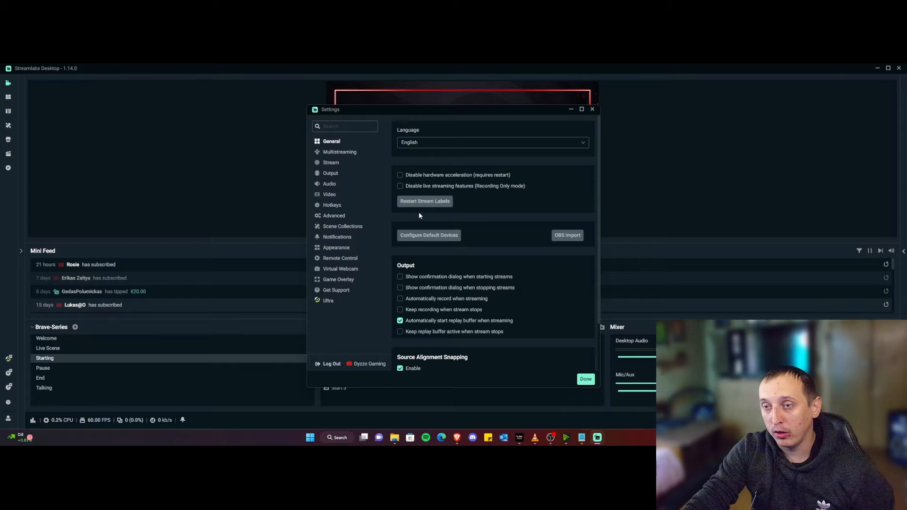
pyautogui.click(350, 227)
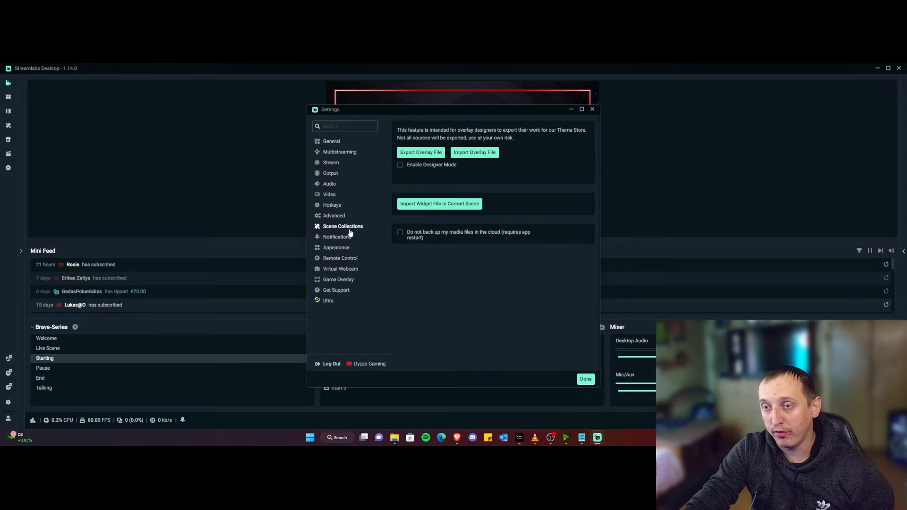
pyautogui.click(482, 156)
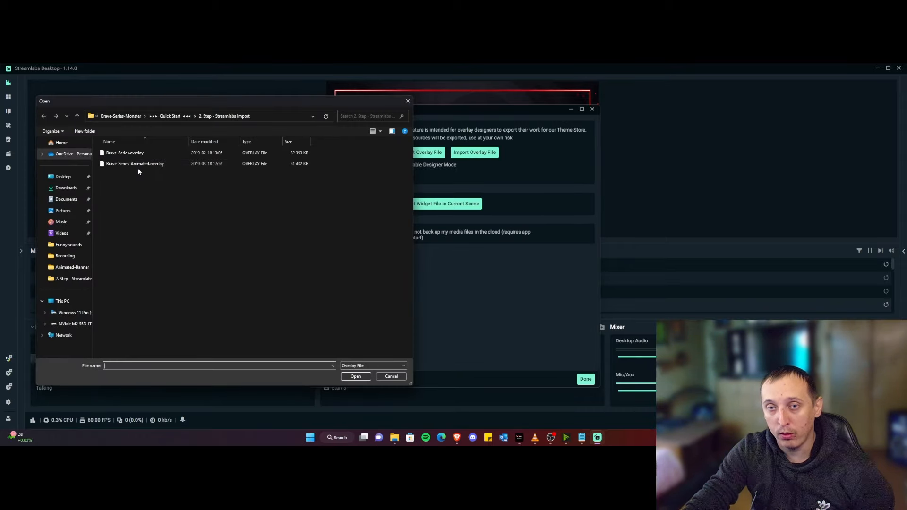
pyautogui.doubleClick(137, 165)
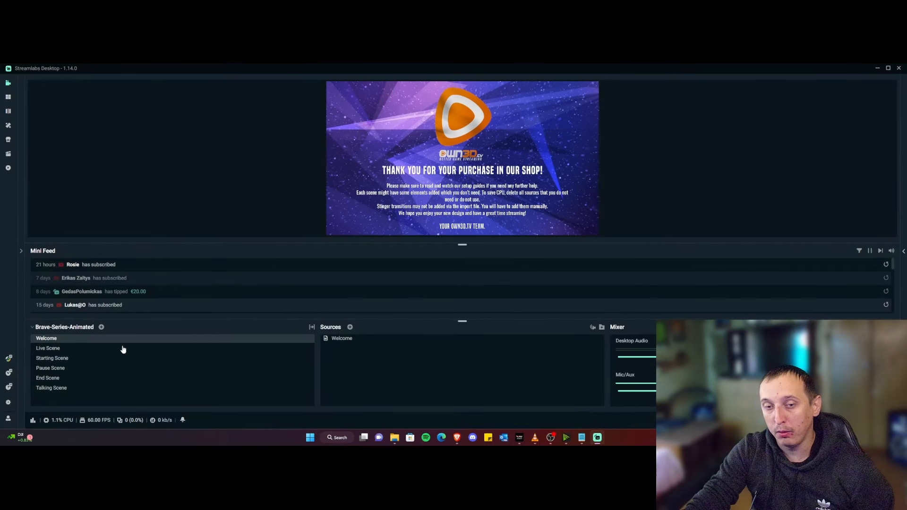
pyautogui.click(308, 338)
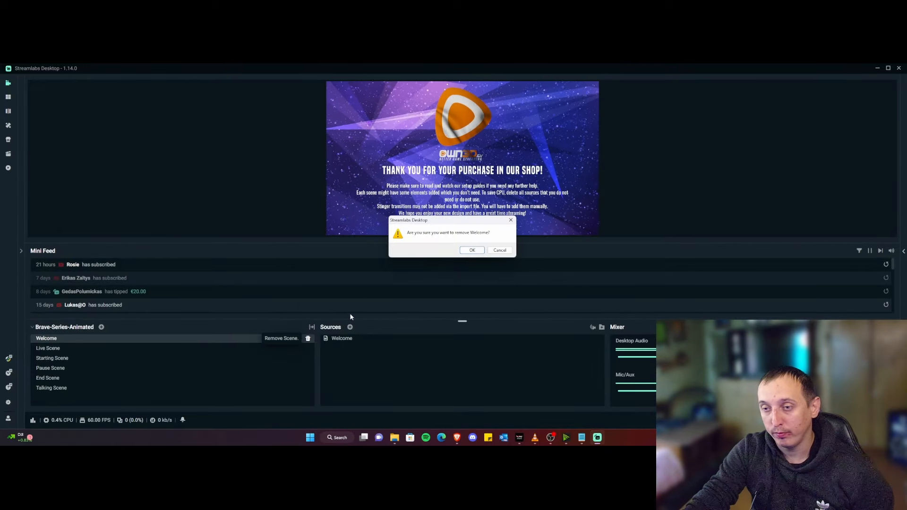
pyautogui.click(471, 250)
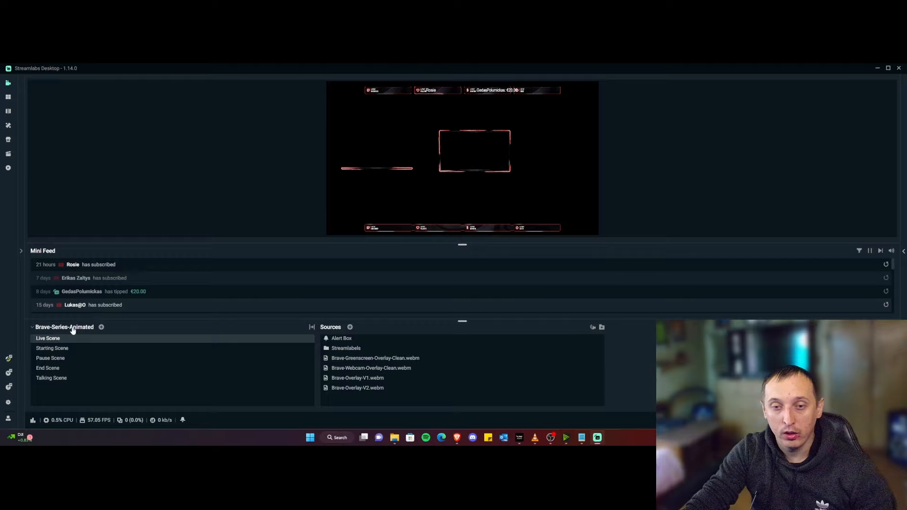
# Switch to the Brave-Series scene collection for comparison and return to Brave-Series-Animated.
pyautogui.click(91, 332)
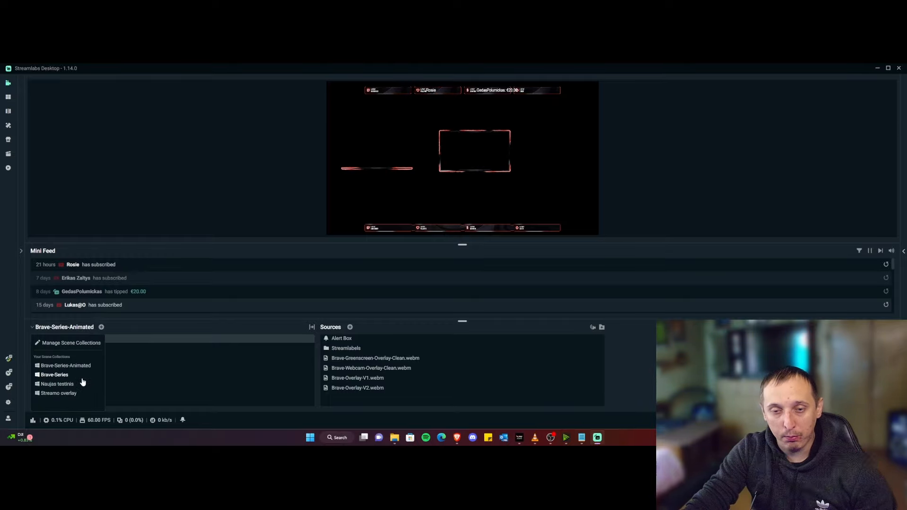
pyautogui.click(54, 374)
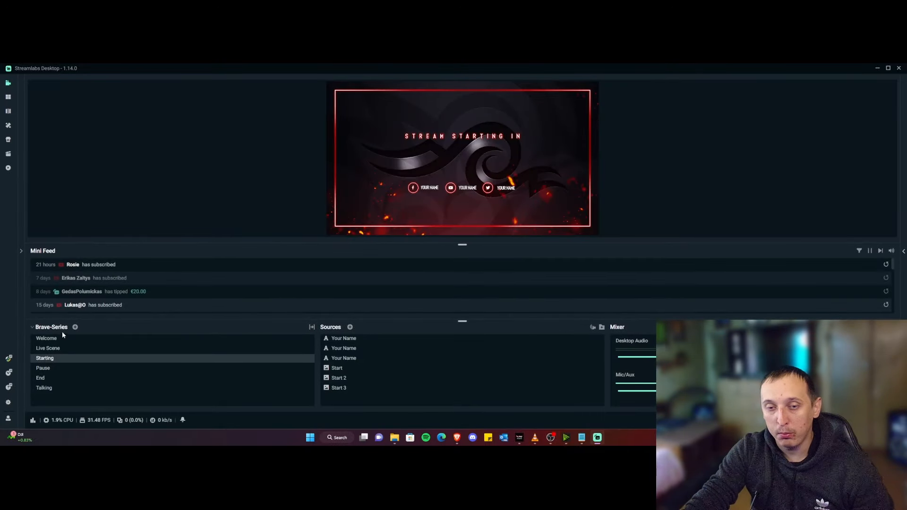
pyautogui.click(66, 327)
pyautogui.click(65, 366)
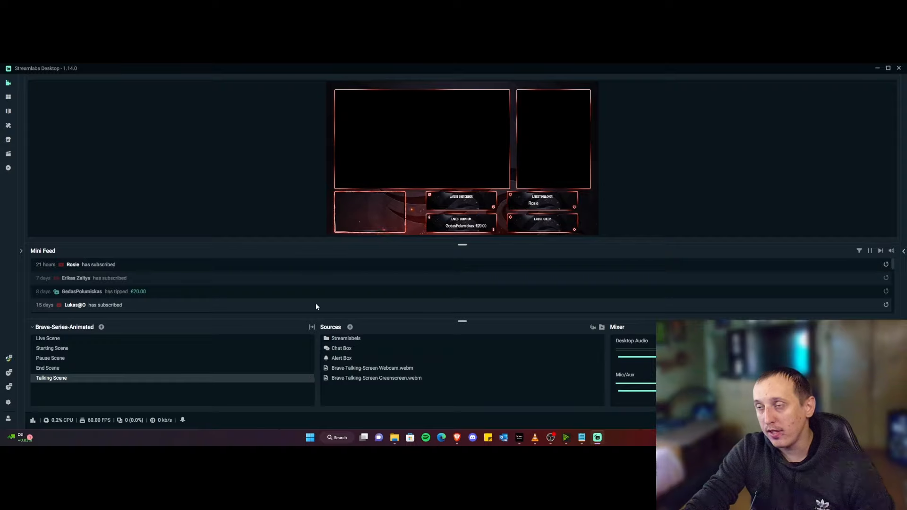
# Examine the Talking Scene's frames and its Alert Box, Streamlabels and Brave-Talking-Screen-Webcam.webm sources in the preview.
pyautogui.click(396, 150)
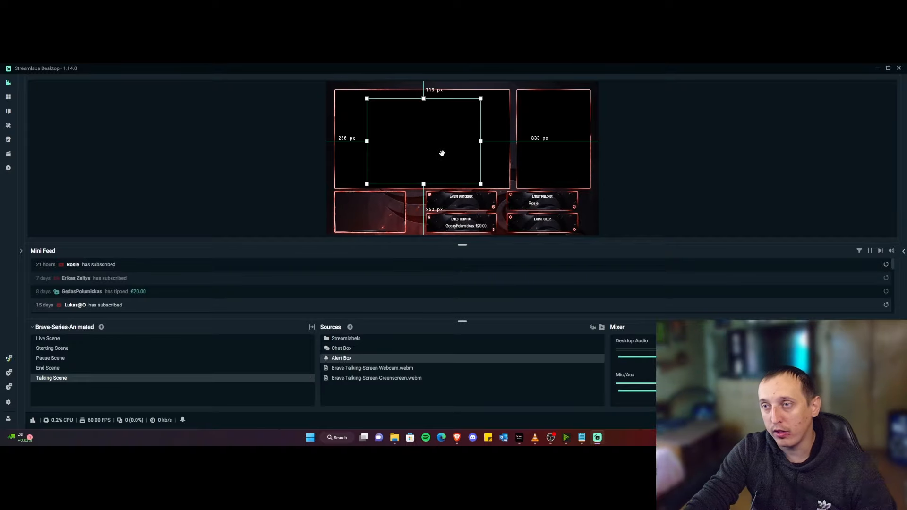
pyautogui.click(557, 151)
pyautogui.click(376, 217)
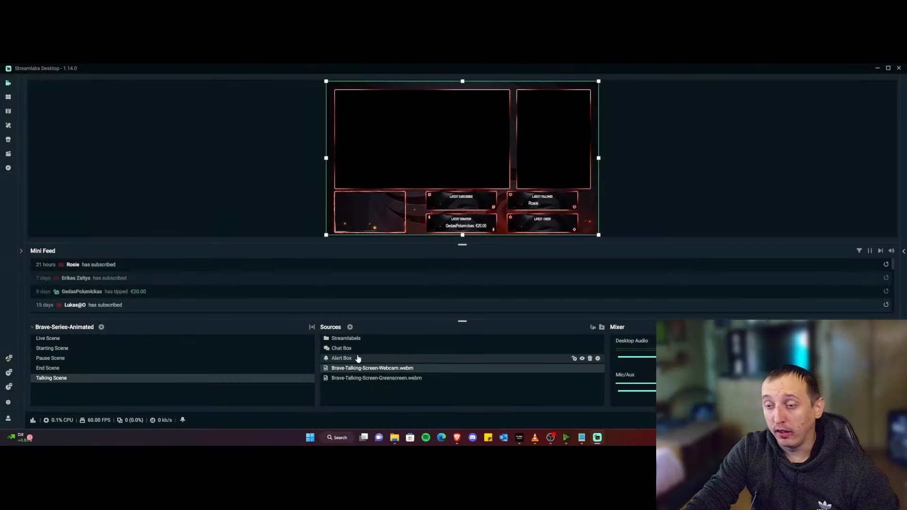
pyautogui.click(360, 359)
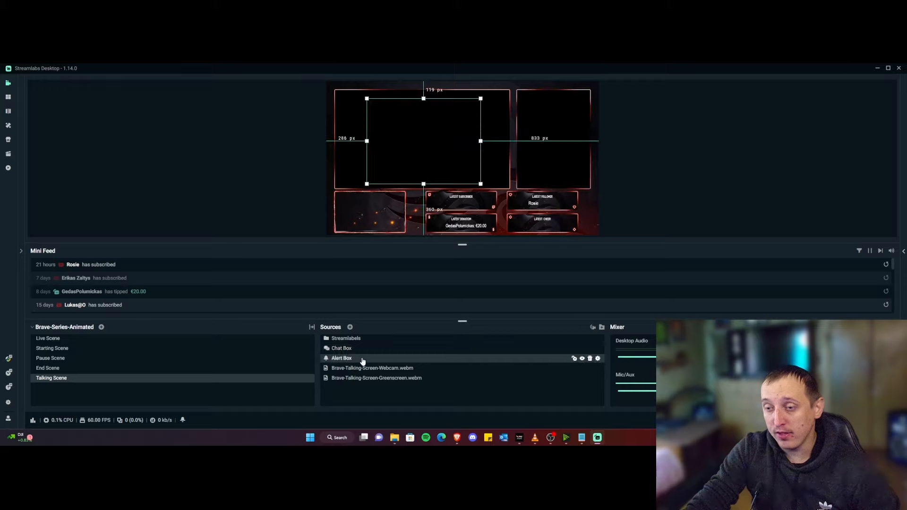
pyautogui.click(360, 339)
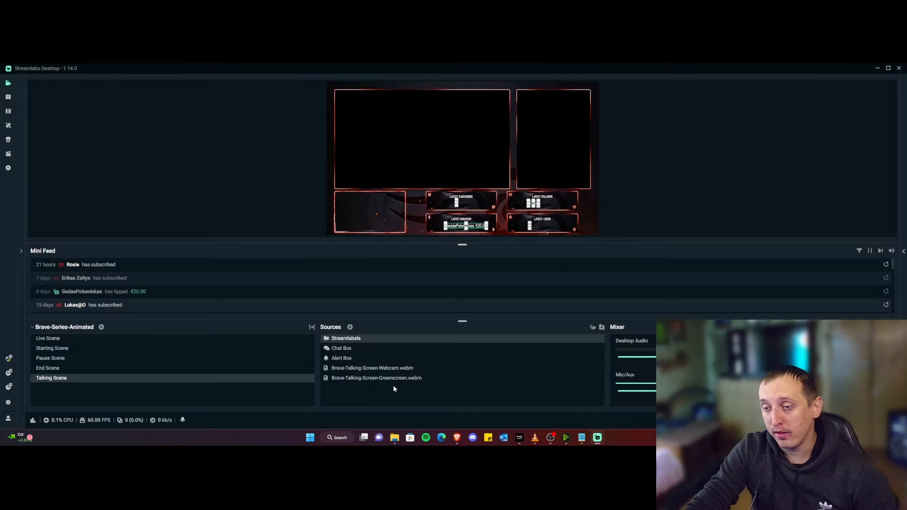
pyautogui.click(374, 372)
pyautogui.click(312, 219)
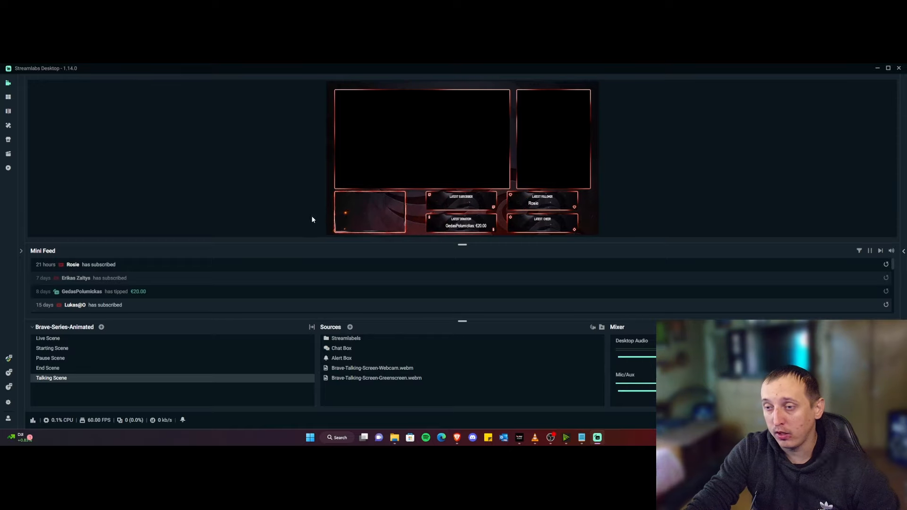
pyautogui.click(379, 218)
# Preview the End Scene, Pause Scene, Starting Scene and Live Scene of the animated collection.
pyautogui.click(51, 369)
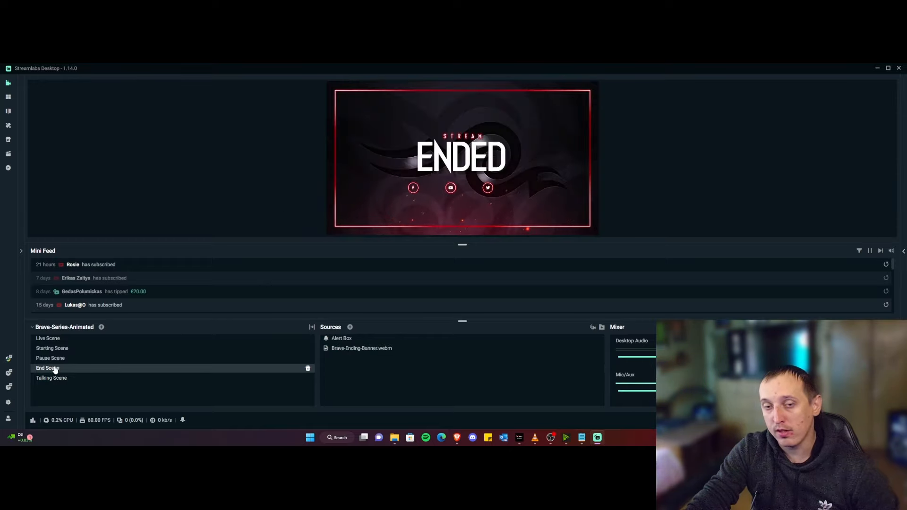
pyautogui.click(57, 360)
pyautogui.click(57, 348)
pyautogui.click(57, 339)
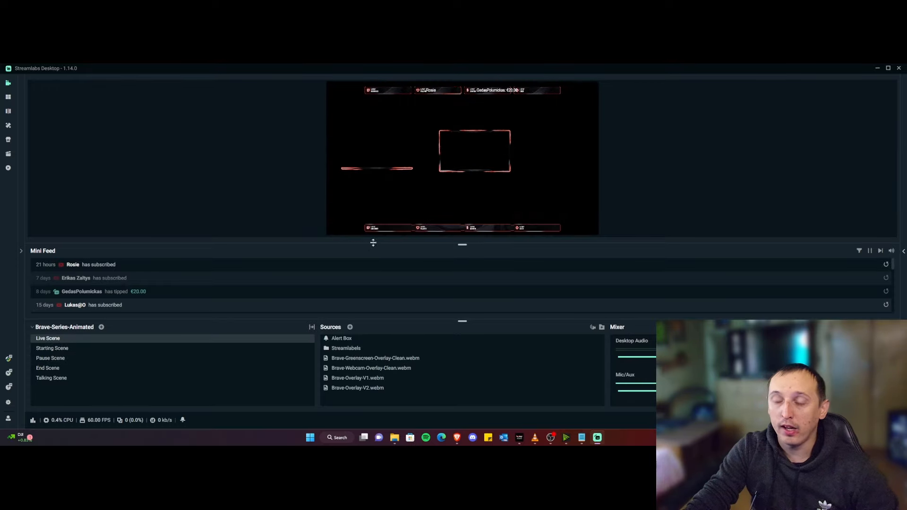
# Move the Brave-Overlay-V1.webm overlay slightly to the left on the Live Scene canvas.
pyautogui.click(441, 91)
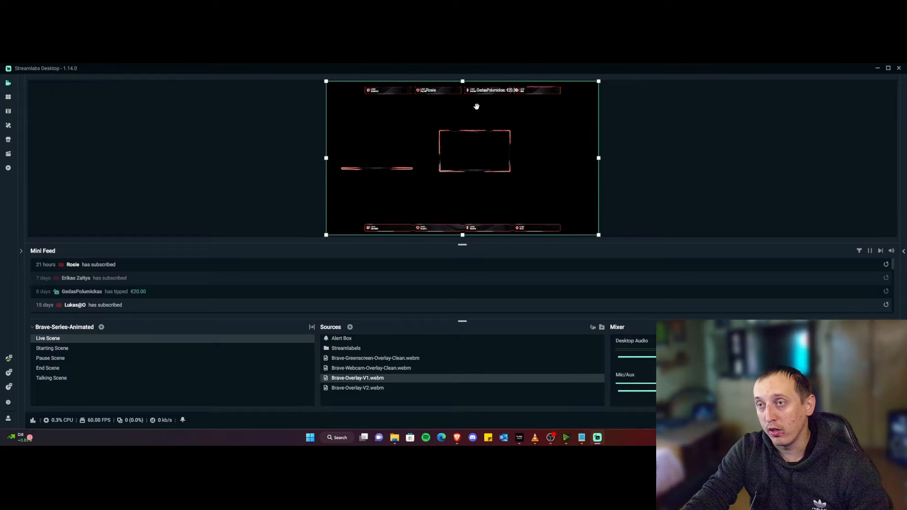
pyautogui.moveTo(475, 107); pyautogui.dragTo(498, 113)
pyautogui.moveTo(479, 121); pyautogui.dragTo(471, 111)
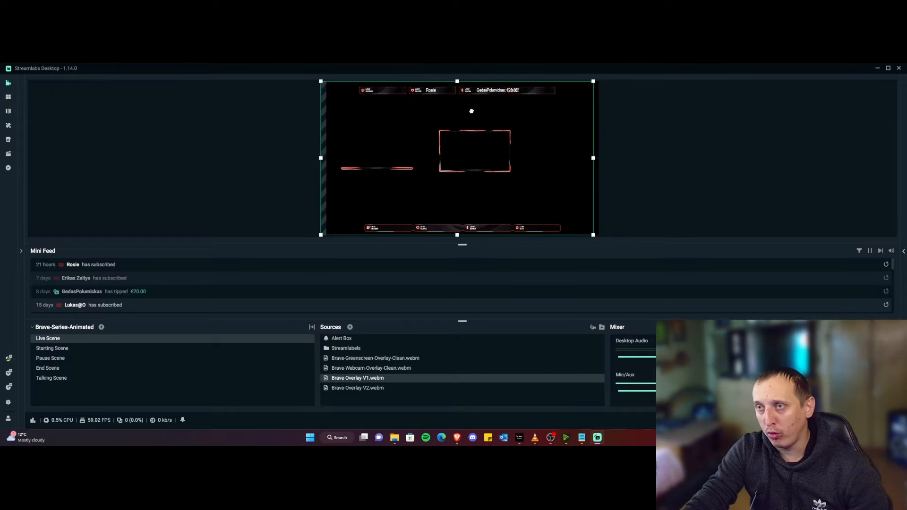
# Remove the Streamlabels folder from the Live Scene's sources.
pyautogui.click(366, 351)
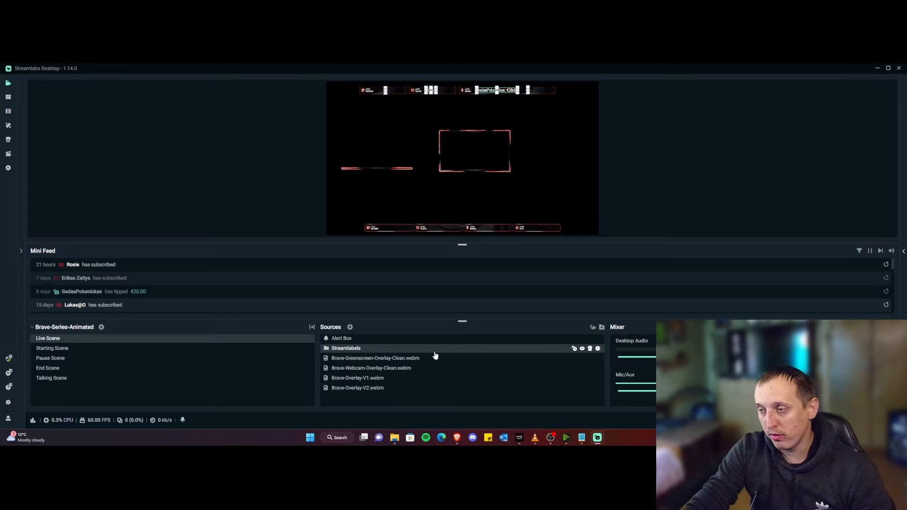
pyautogui.click(590, 348)
pyautogui.click(472, 250)
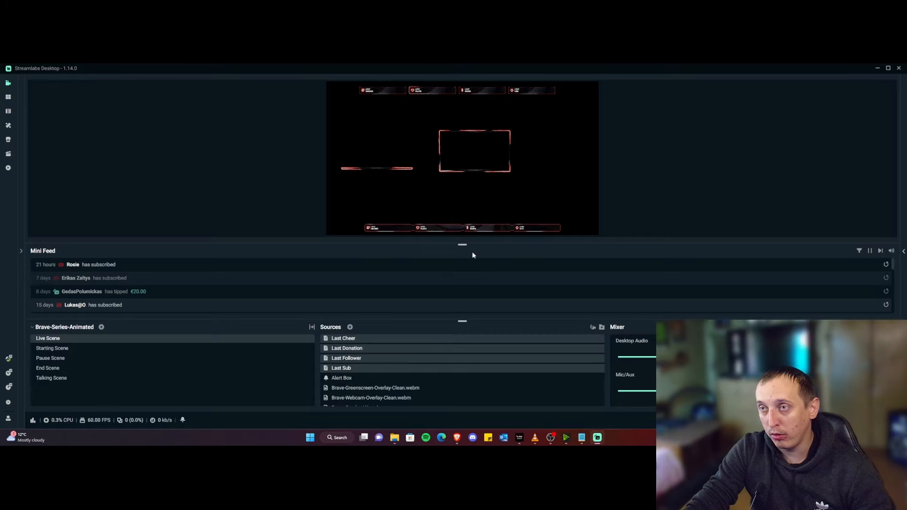
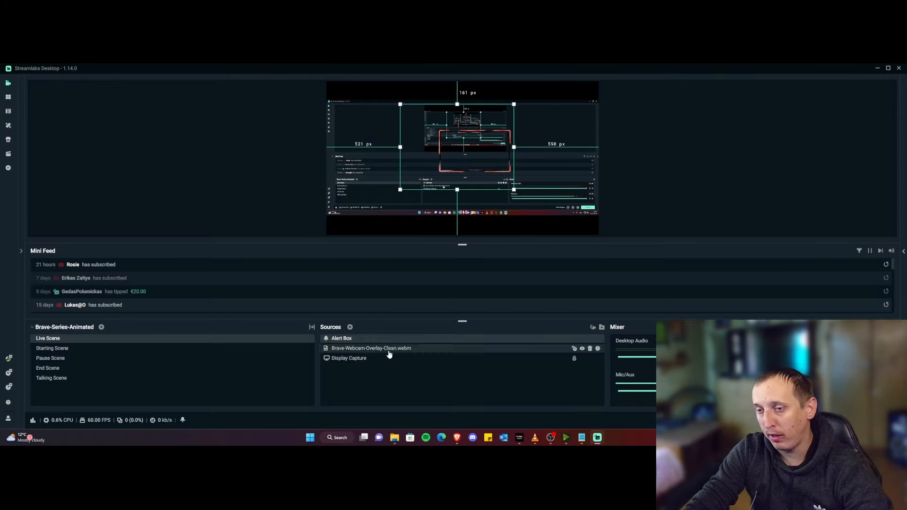
# Shrink Brave-Webcam-Overlay-Clean.webm and move it to the right side of the Live Scene canvas, locking it and the Alert Box.
pyautogui.click(573, 339)
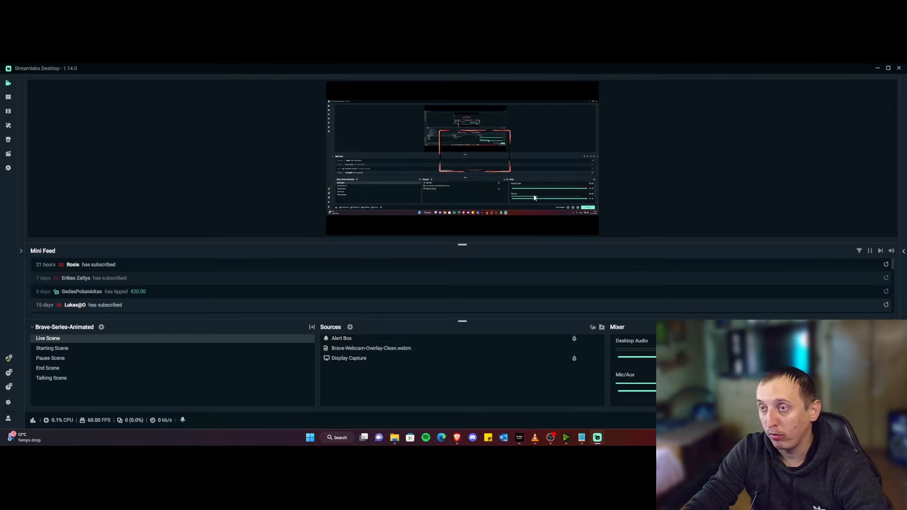
pyautogui.moveTo(502, 169); pyautogui.dragTo(566, 162)
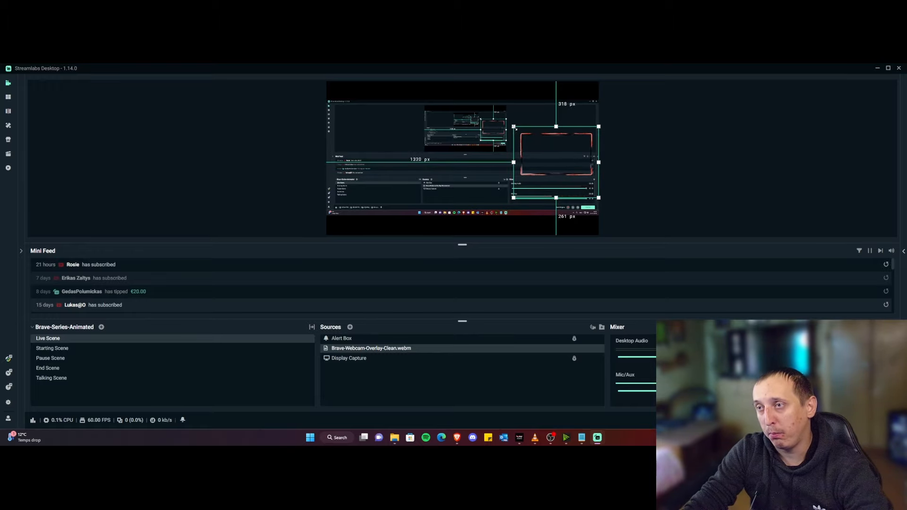
pyautogui.moveTo(515, 128)
pyautogui.mouseDown()
pyautogui.moveTo(452, 84)
pyautogui.moveTo(523, 135)
pyautogui.mouseUp()
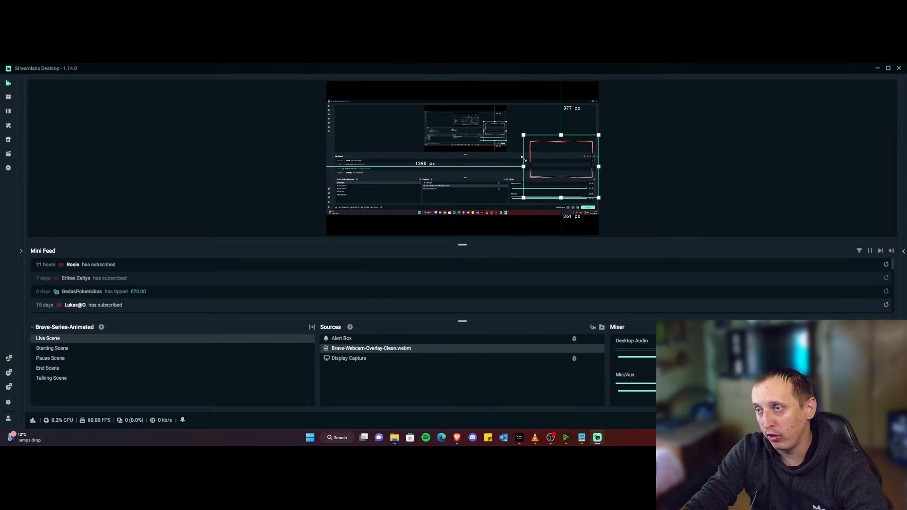
pyautogui.moveTo(560, 169); pyautogui.dragTo(563, 163)
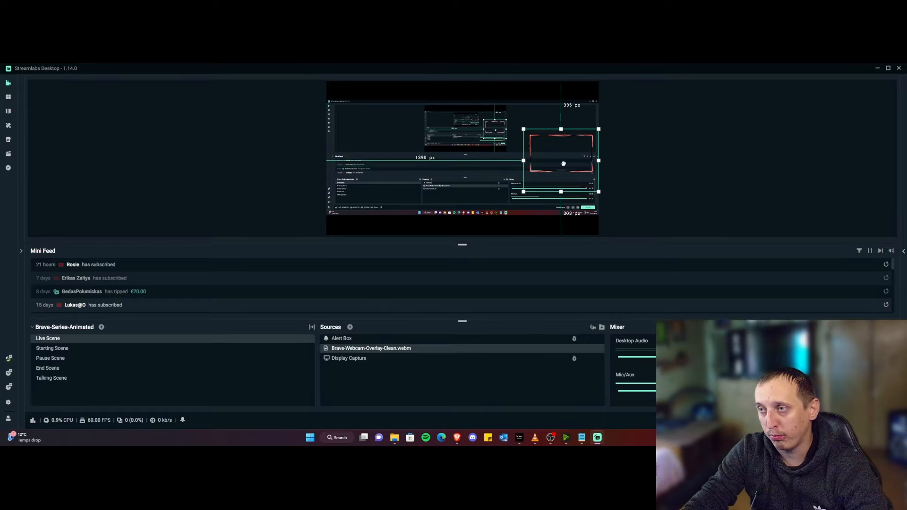
pyautogui.moveTo(576, 351)
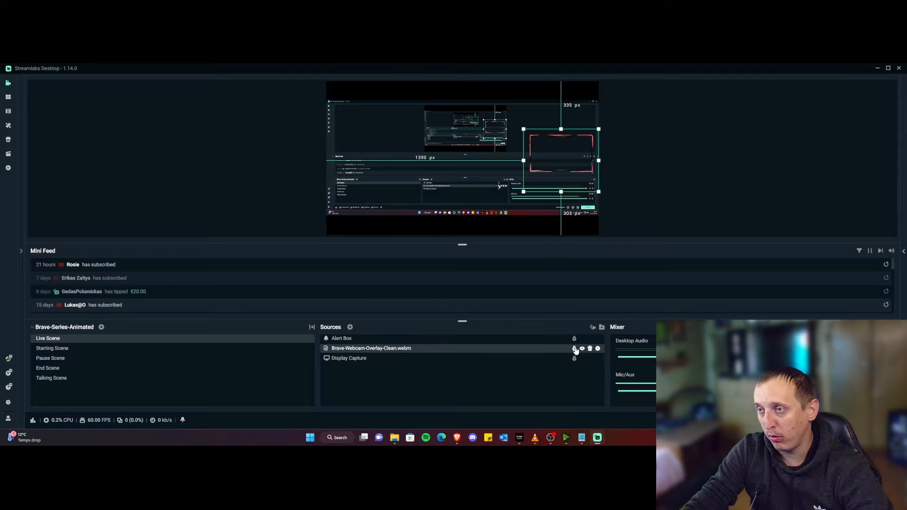
pyautogui.click(505, 181)
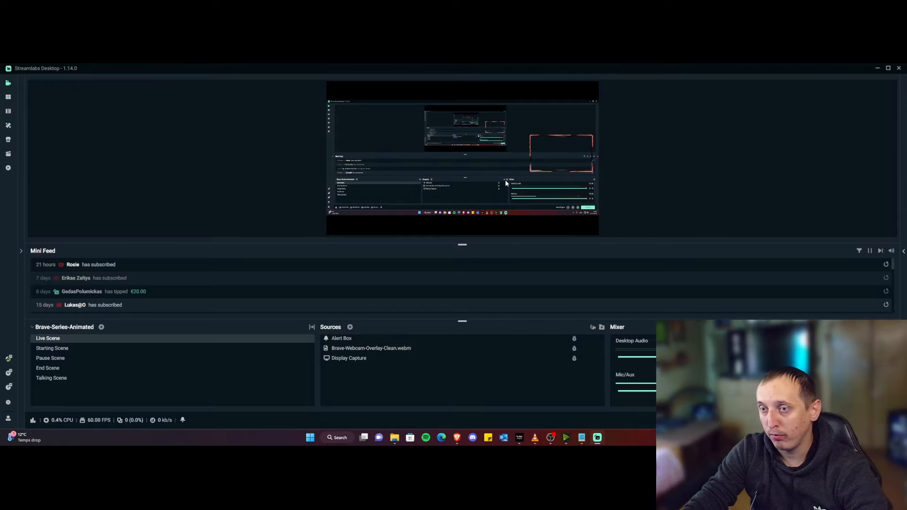
# Add a new Display Capture source of the primary monitor to the Talking Scene, with Automatic capture method and cursor capture.
pyautogui.click(64, 349)
pyautogui.click(64, 359)
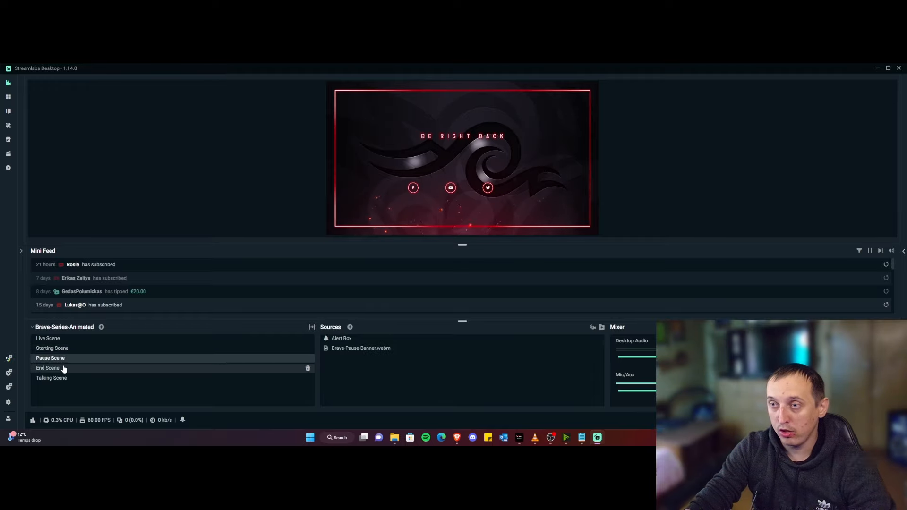
pyautogui.click(64, 368)
pyautogui.click(62, 378)
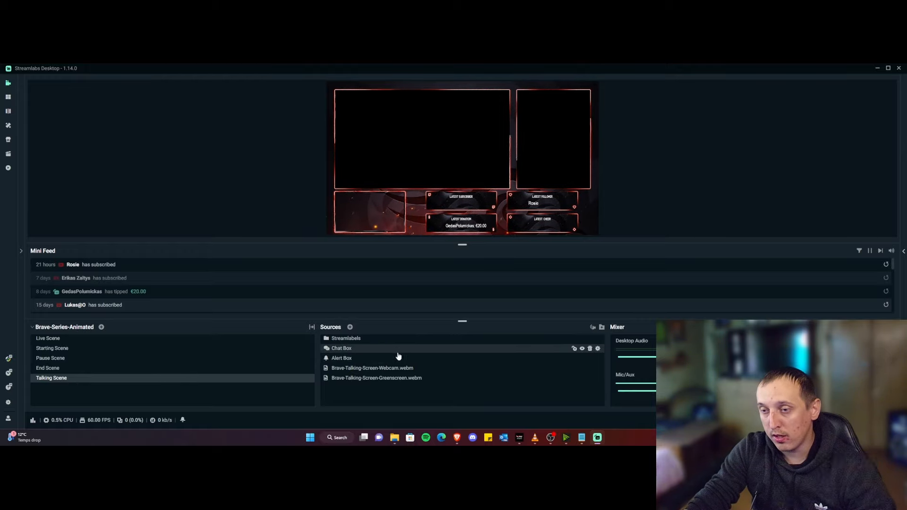
pyautogui.click(349, 327)
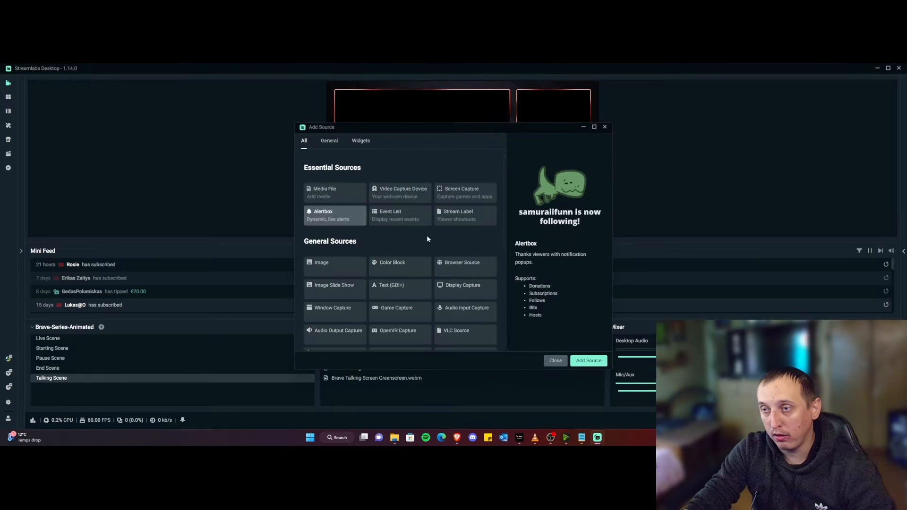
pyautogui.doubleClick(474, 292)
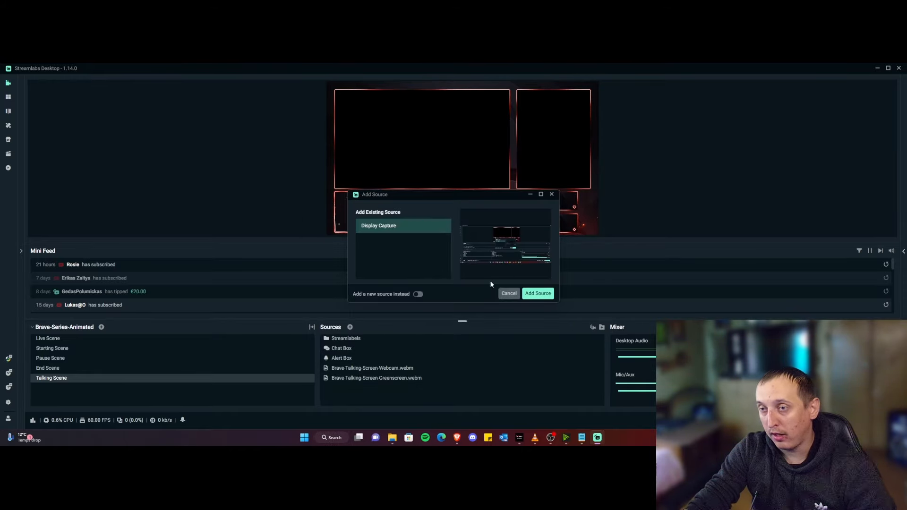
pyautogui.click(418, 294)
pyautogui.click(529, 295)
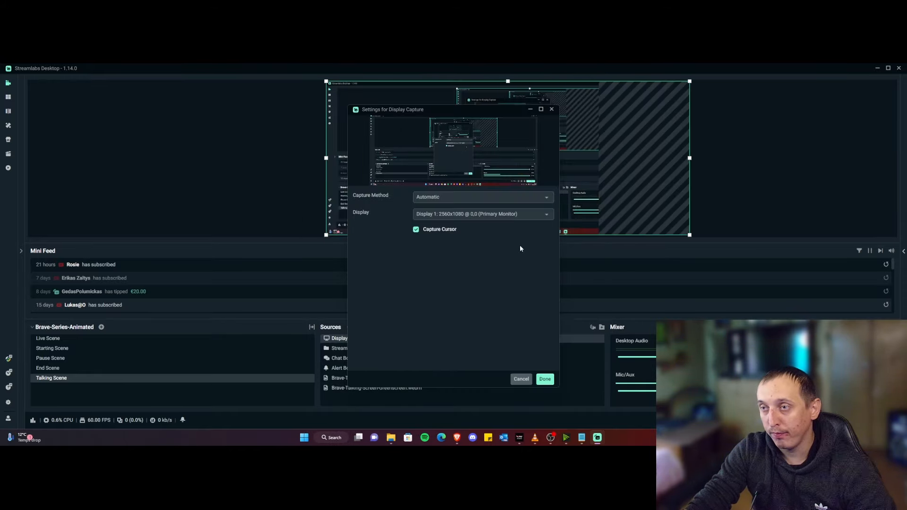
pyautogui.click(545, 379)
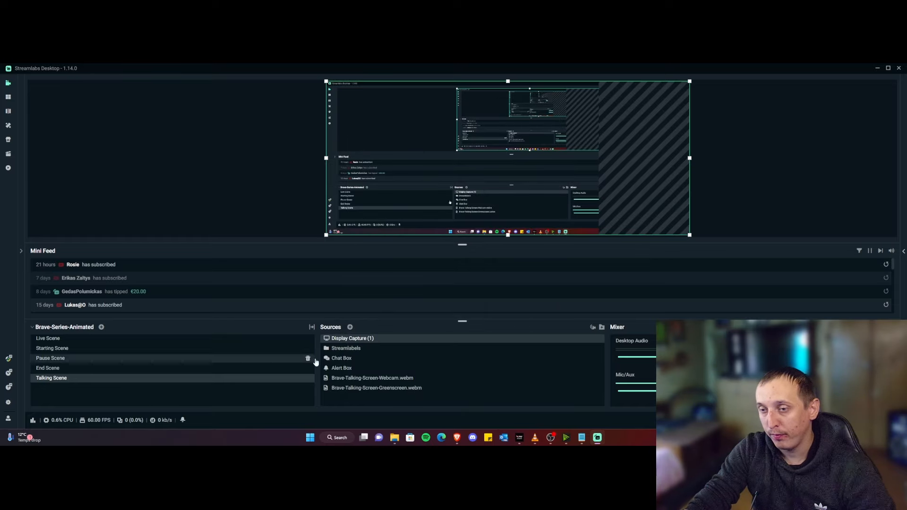
# Place the display capture directly beneath Brave-Talking-Screen-Webcam.webm in the source order and scale it down into the large frame.
pyautogui.moveTo(363, 339); pyautogui.dragTo(371, 394)
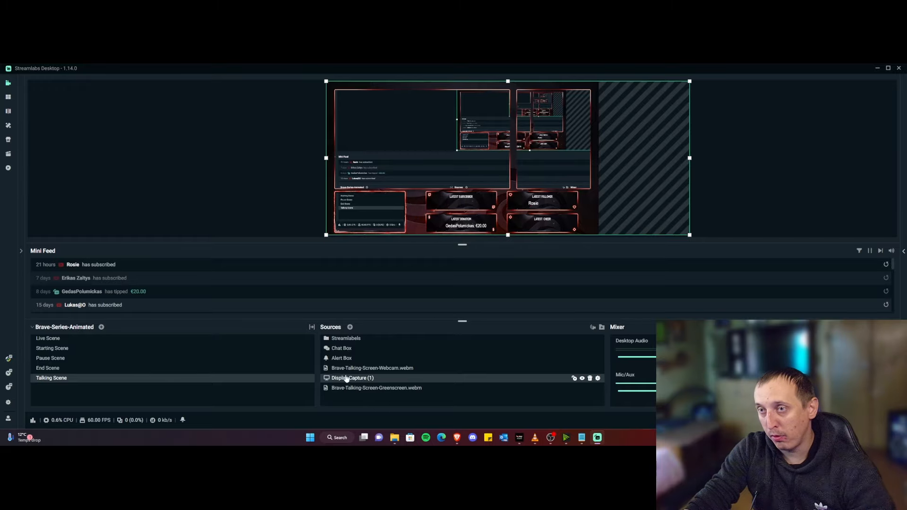
pyautogui.moveTo(690, 158); pyautogui.dragTo(509, 141)
pyautogui.click(501, 218)
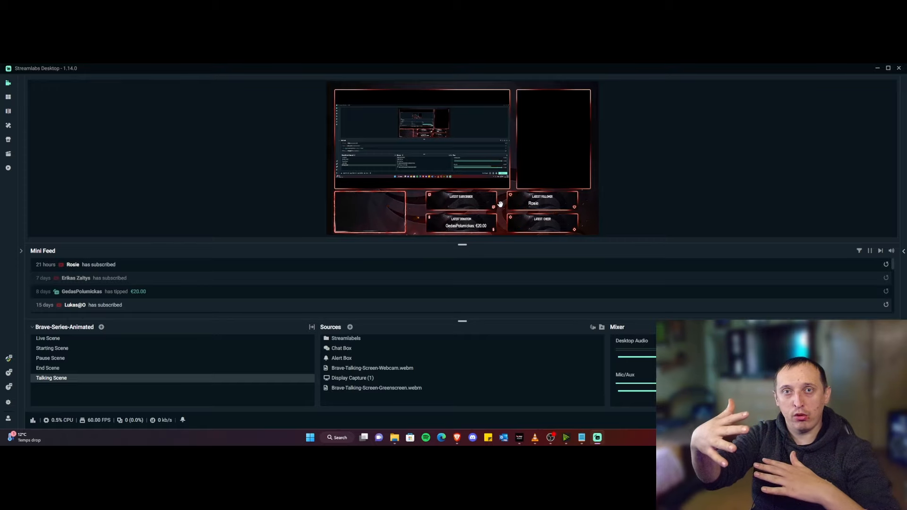
pyautogui.click(495, 155)
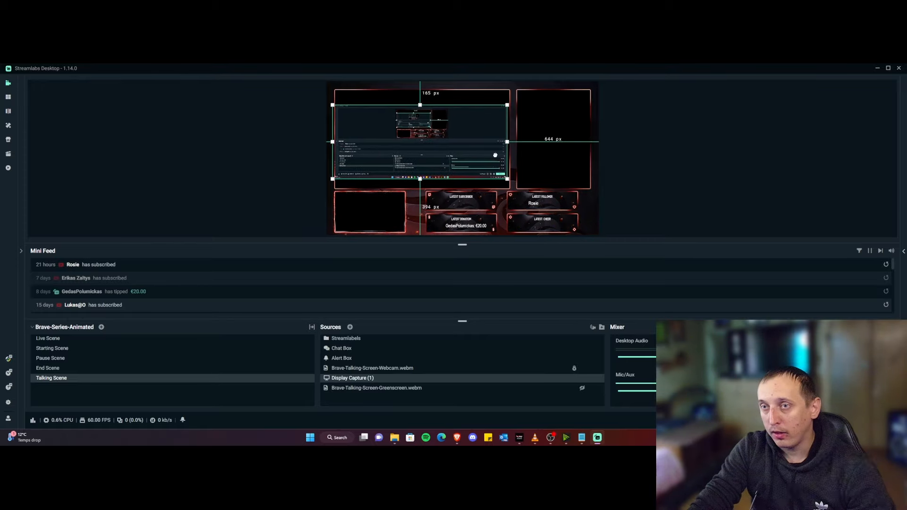
pyautogui.moveTo(495, 155)
pyautogui.mouseDown()
pyautogui.moveTo(534, 133)
pyautogui.moveTo(515, 152)
pyautogui.moveTo(490, 222)
pyautogui.moveTo(486, 148)
pyautogui.moveTo(553, 156)
pyautogui.moveTo(529, 208)
pyautogui.moveTo(509, 158)
pyautogui.moveTo(489, 150)
pyautogui.moveTo(491, 207)
pyautogui.moveTo(519, 153)
pyautogui.moveTo(486, 151)
pyautogui.moveTo(522, 222)
pyautogui.moveTo(542, 144)
pyautogui.moveTo(488, 151)
pyautogui.mouseUp()
# Lock the Alert Box that covers the display capture in the Talking Scene.
pyautogui.click(554, 137)
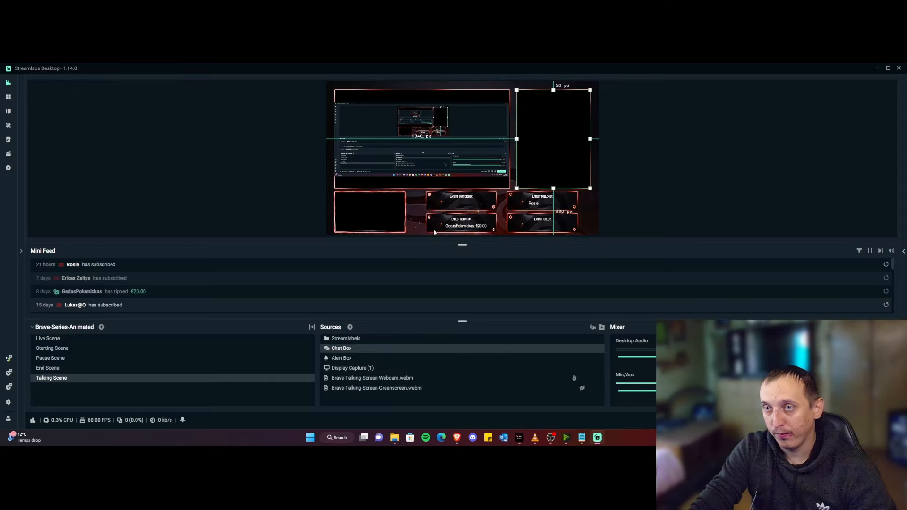
pyautogui.moveTo(421, 165); pyautogui.dragTo(469, 175)
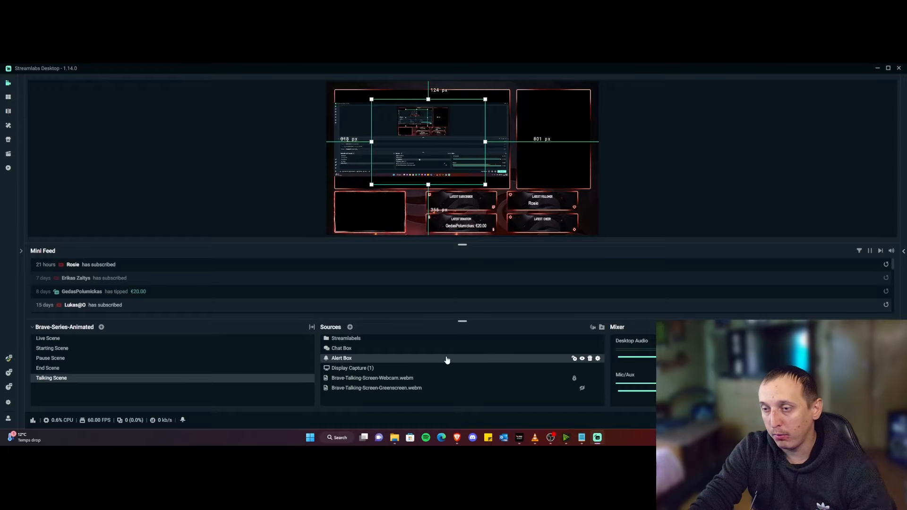
pyautogui.click(574, 358)
# Scale the display capture to the large frame's full height and reorder it beneath Brave-Talking-Screen-Webcam.webm.
pyautogui.click(473, 371)
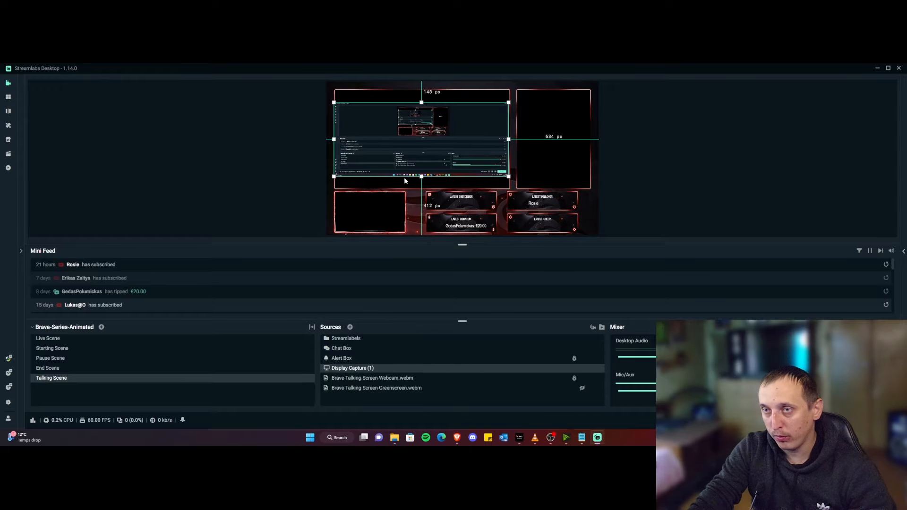
pyautogui.moveTo(403, 177); pyautogui.dragTo(415, 138)
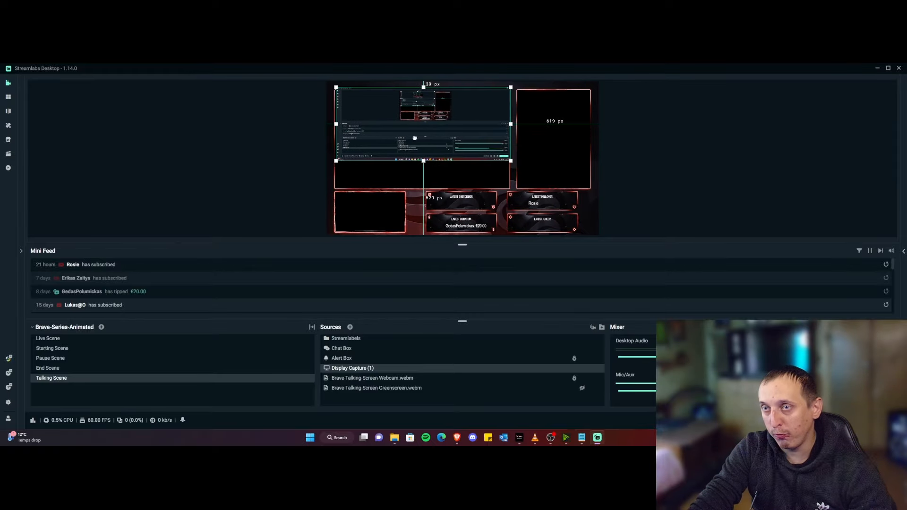
pyautogui.moveTo(510, 161)
pyautogui.mouseDown()
pyautogui.moveTo(623, 210)
pyautogui.moveTo(614, 185)
pyautogui.moveTo(599, 200)
pyautogui.moveTo(512, 178)
pyautogui.moveTo(521, 173)
pyautogui.mouseUp()
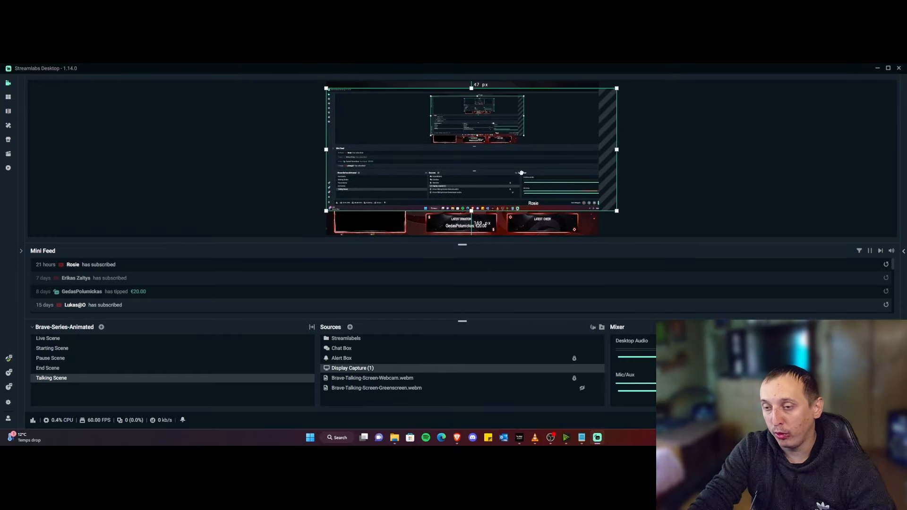
pyautogui.moveTo(393, 373); pyautogui.dragTo(391, 384)
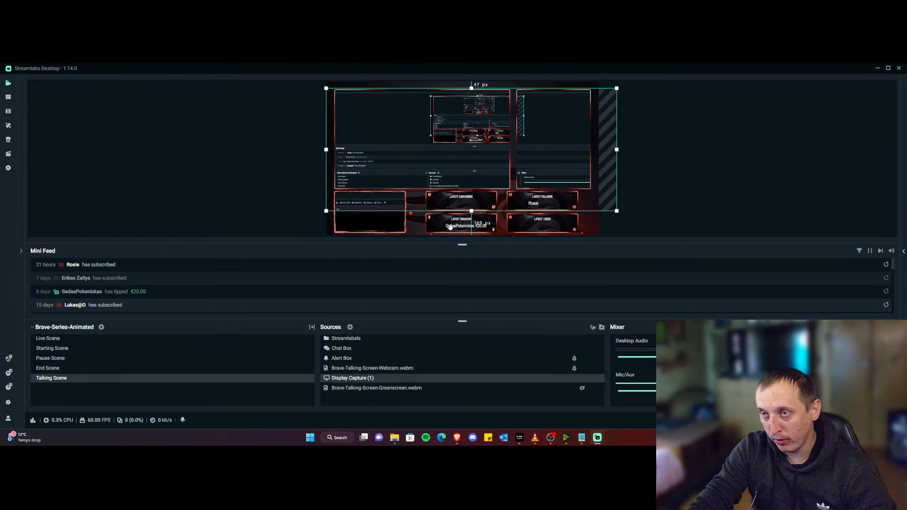
pyautogui.moveTo(616, 210); pyautogui.dragTo(556, 158)
pyautogui.moveTo(486, 114); pyautogui.dragTo(565, 140)
pyautogui.moveTo(464, 138); pyautogui.dragTo(464, 138)
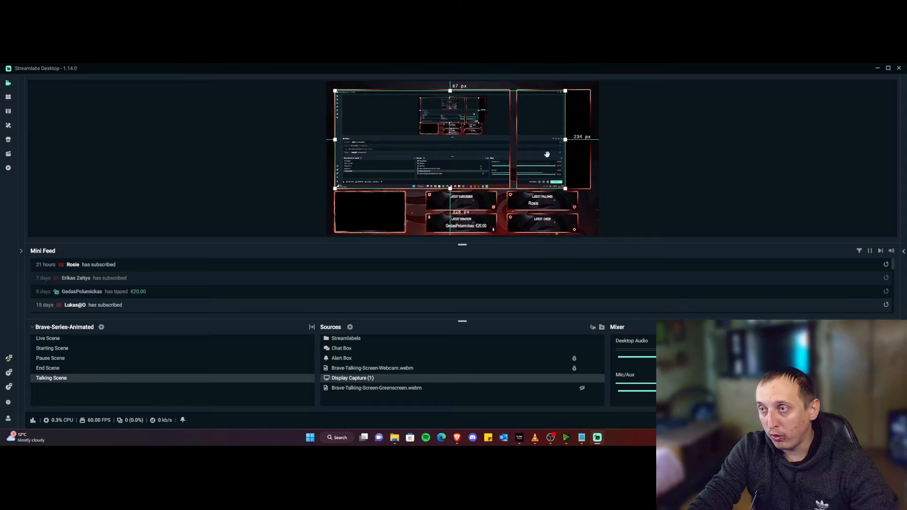
# Crop the display capture's right side to the edge of the large frame and keep the Chat Box aligned in its own frame.
pyautogui.click(565, 139)
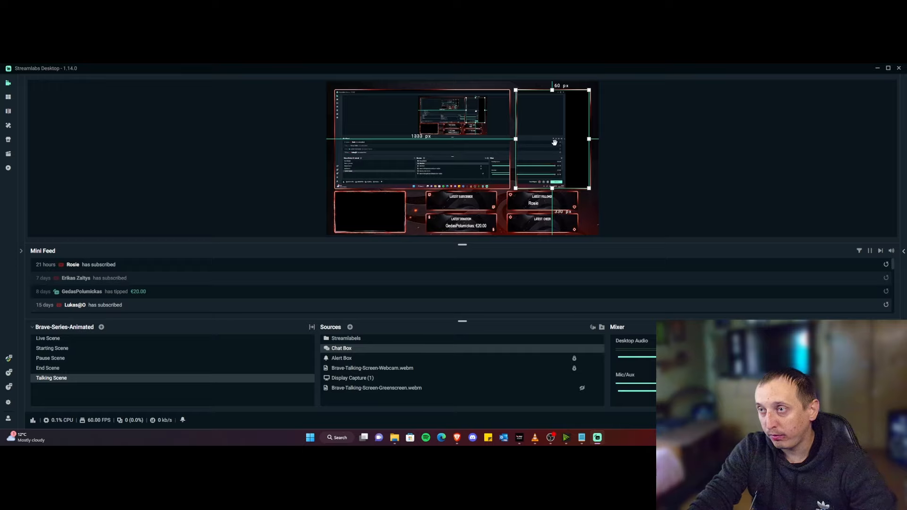
pyautogui.click(476, 140)
pyautogui.click(563, 140)
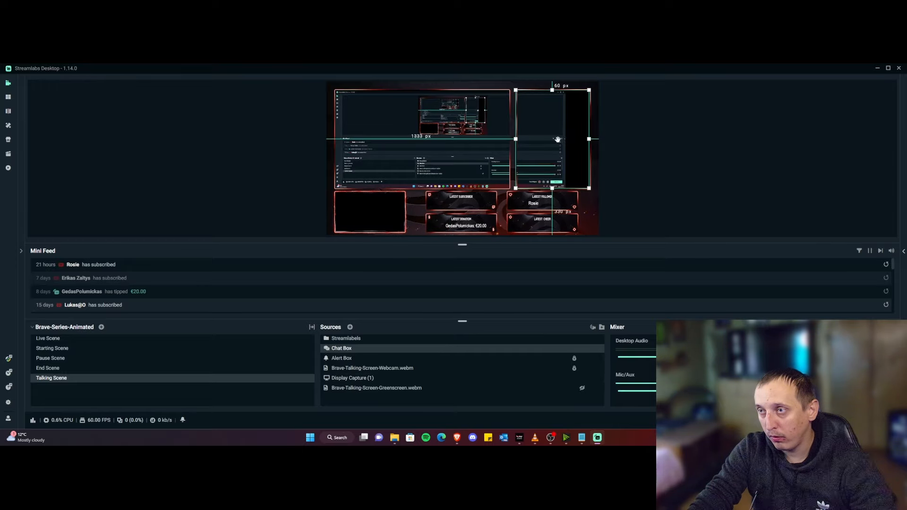
pyautogui.click(548, 146)
pyautogui.moveTo(565, 140); pyautogui.dragTo(539, 148)
pyautogui.click(528, 149)
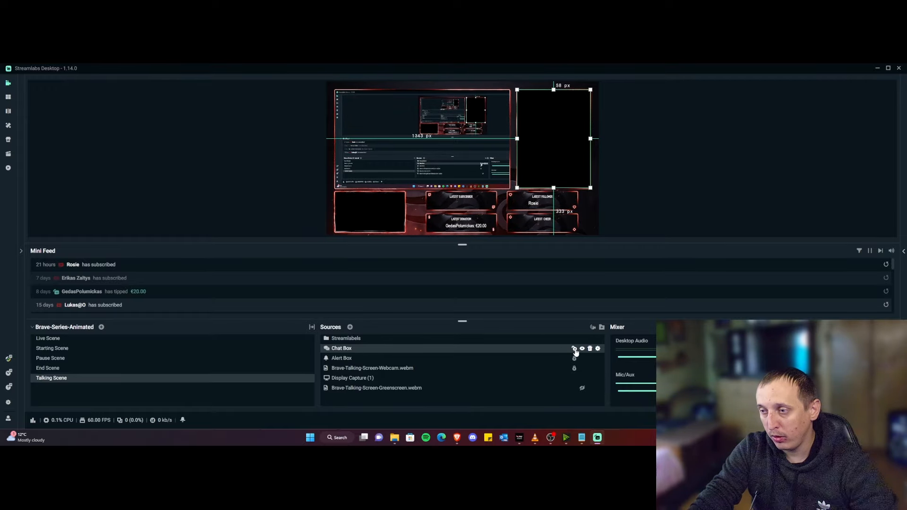
# Lock the Chat Box, Streamlabels, Display Capture (1) and Brave-Talking-Screen-Greenscreen.webm sources in the Talking Scene.
pyautogui.click(574, 348)
pyautogui.click(573, 339)
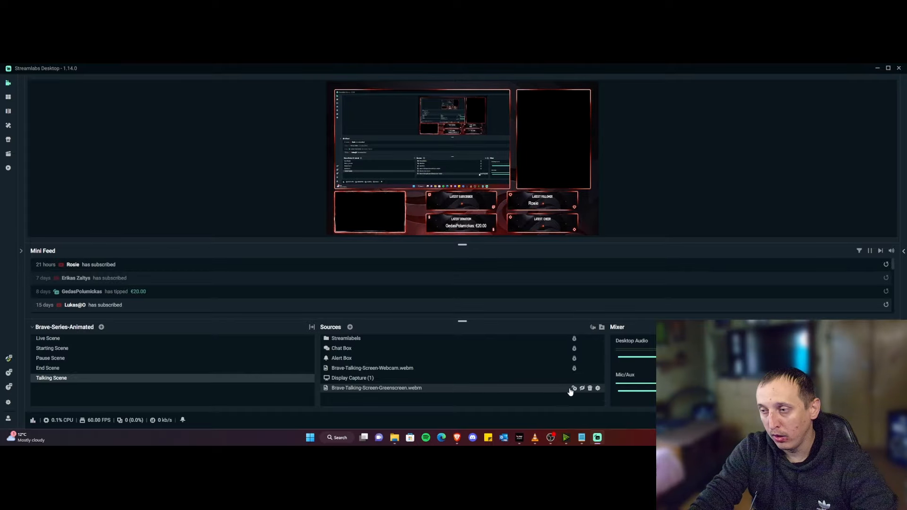
pyautogui.click(573, 388)
pyautogui.click(575, 379)
pyautogui.click(574, 378)
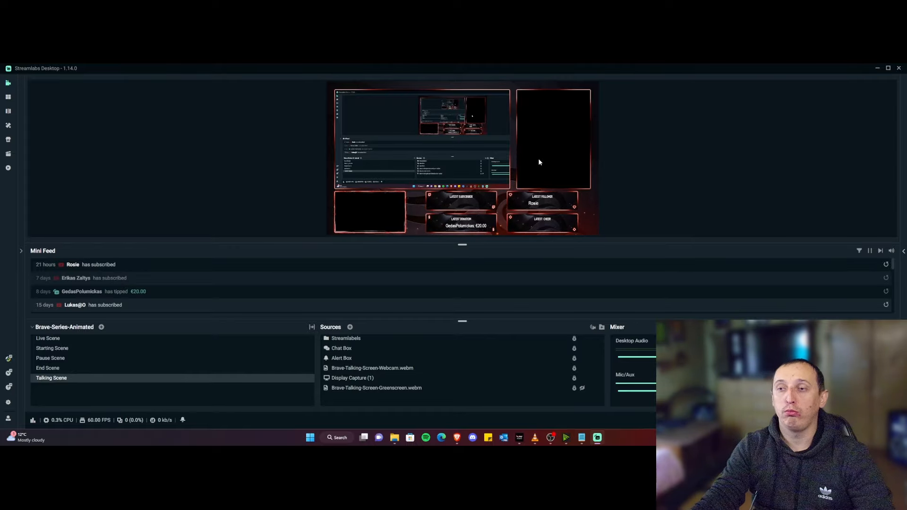
# Switch through the Live, Starting, Pause, End and Talking Scenes to examine how the current scene change looks.
pyautogui.click(47, 368)
pyautogui.click(53, 378)
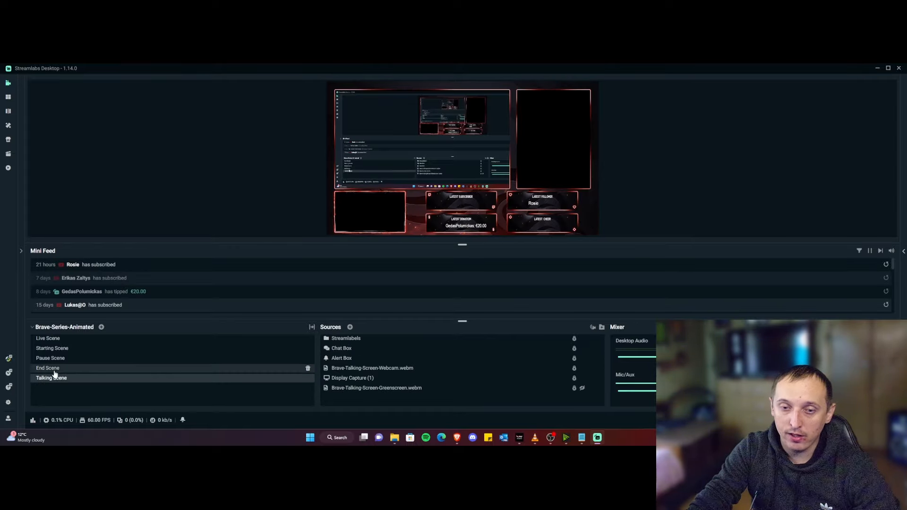
pyautogui.click(55, 348)
pyautogui.click(52, 338)
pyautogui.click(50, 358)
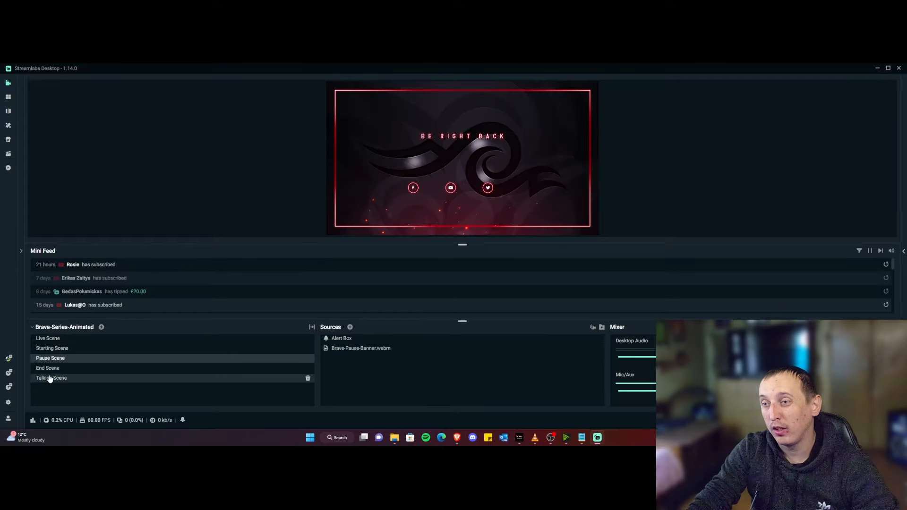
pyautogui.click(51, 377)
pyautogui.click(48, 368)
pyautogui.click(53, 338)
pyautogui.click(51, 348)
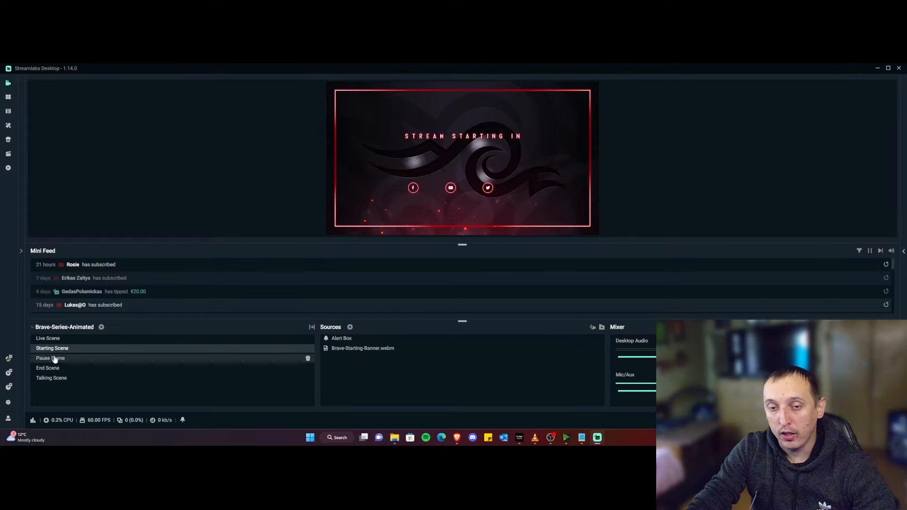
pyautogui.click(51, 358)
pyautogui.click(56, 348)
pyautogui.click(52, 338)
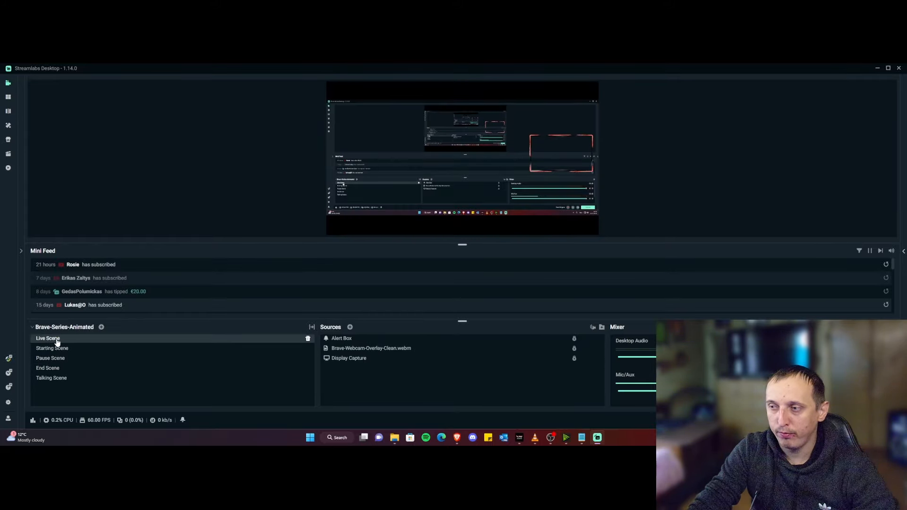
pyautogui.click(61, 348)
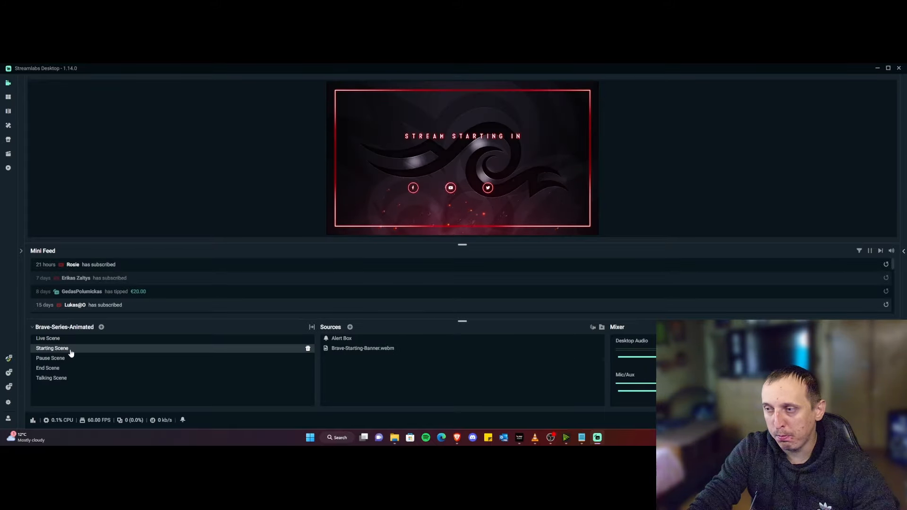
# Switch to the Live Scene and open the scene transition settings.
pyautogui.click(302, 338)
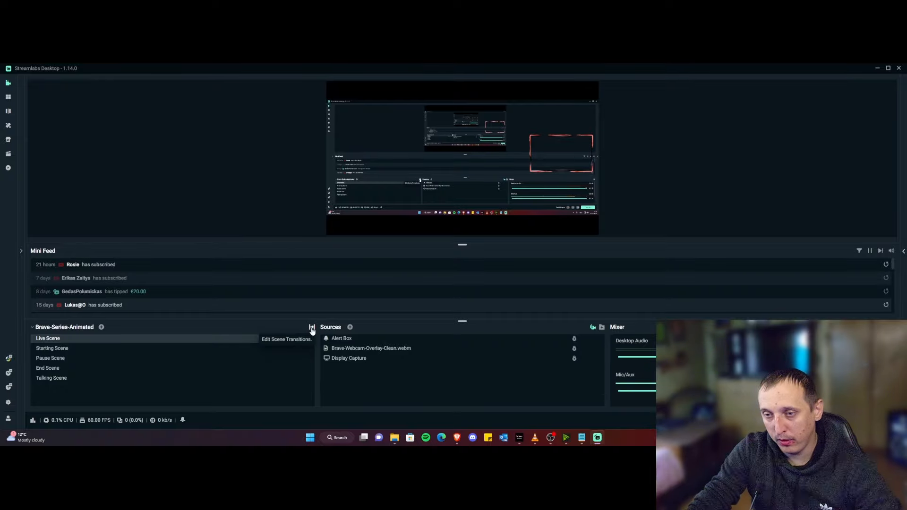
pyautogui.click(312, 328)
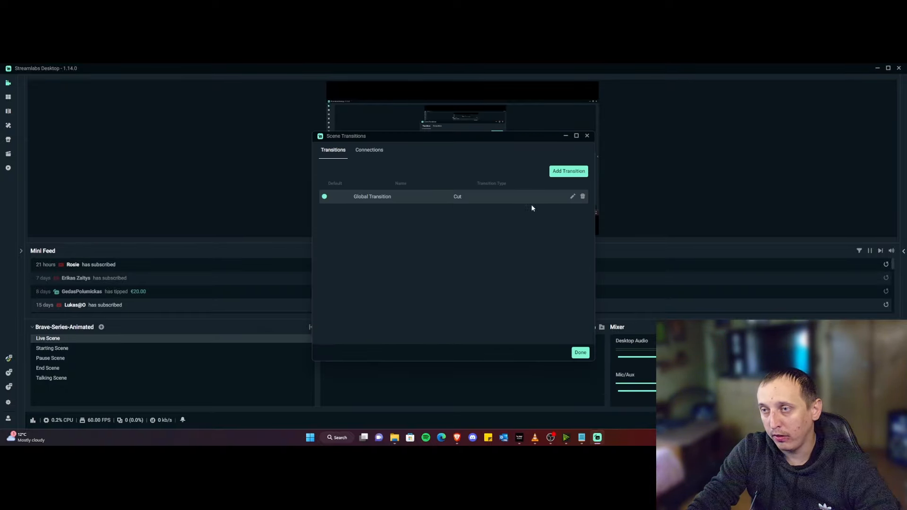
pyautogui.click(566, 175)
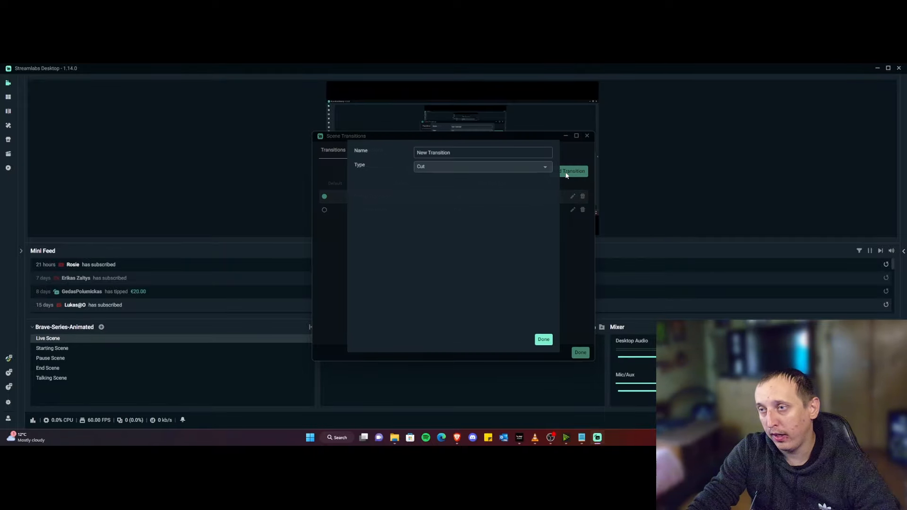
pyautogui.click(533, 154)
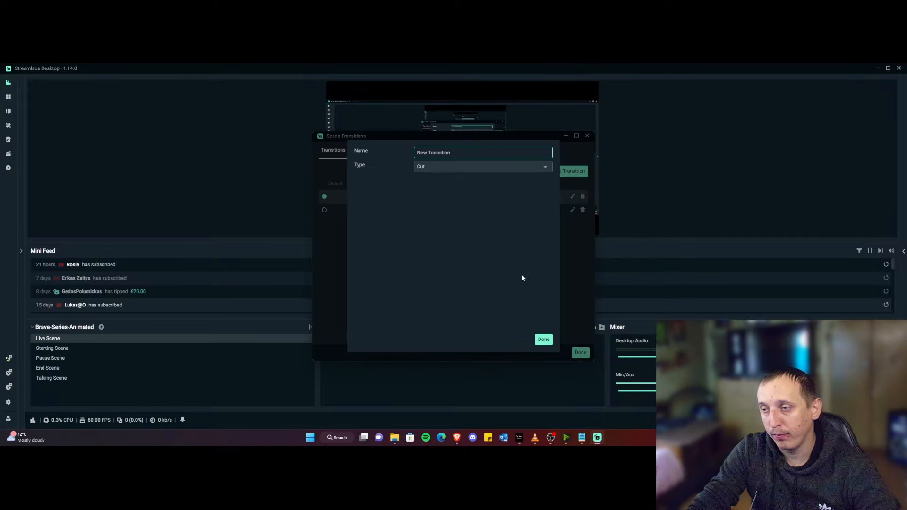
pyautogui.click(546, 339)
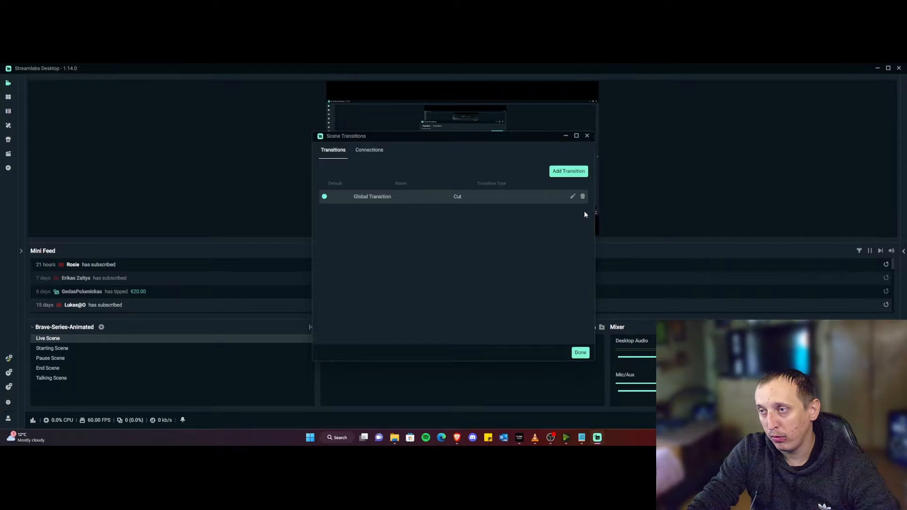
# Change the Global Transition's type to Fade and save the scene transition settings.
pyautogui.click(572, 198)
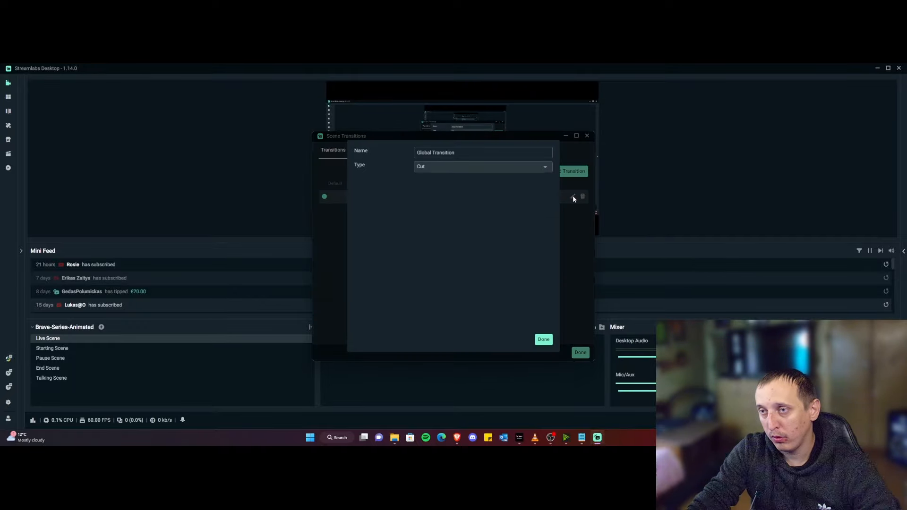
pyautogui.click(525, 152)
pyautogui.click(534, 165)
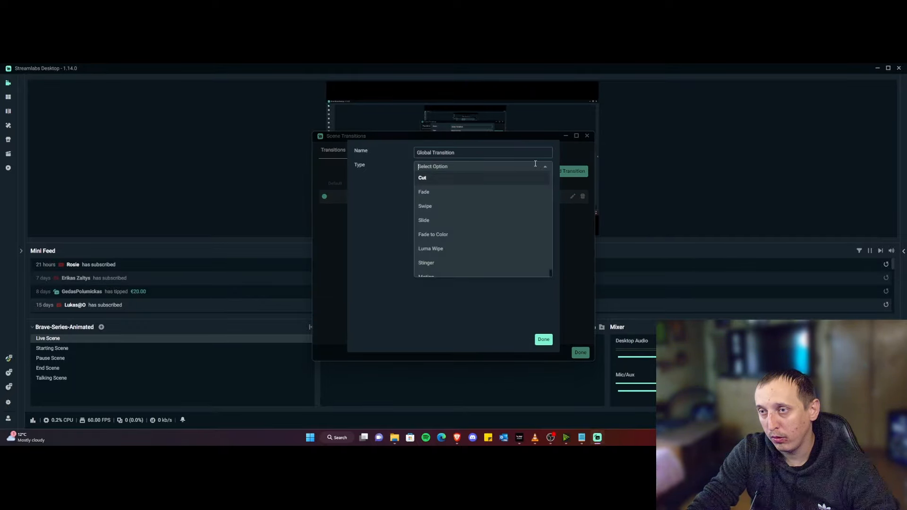
pyautogui.click(477, 192)
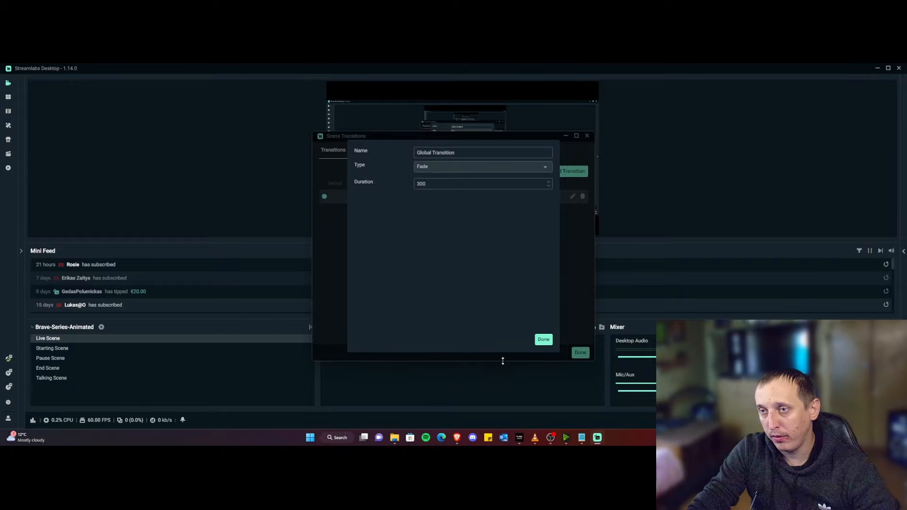
pyautogui.click(543, 339)
pyautogui.click(580, 353)
# Switch between the Starting, Live, End and Pause Scenes to examine the Fade transition, finishing on the Live Scene.
pyautogui.click(52, 348)
pyautogui.click(48, 338)
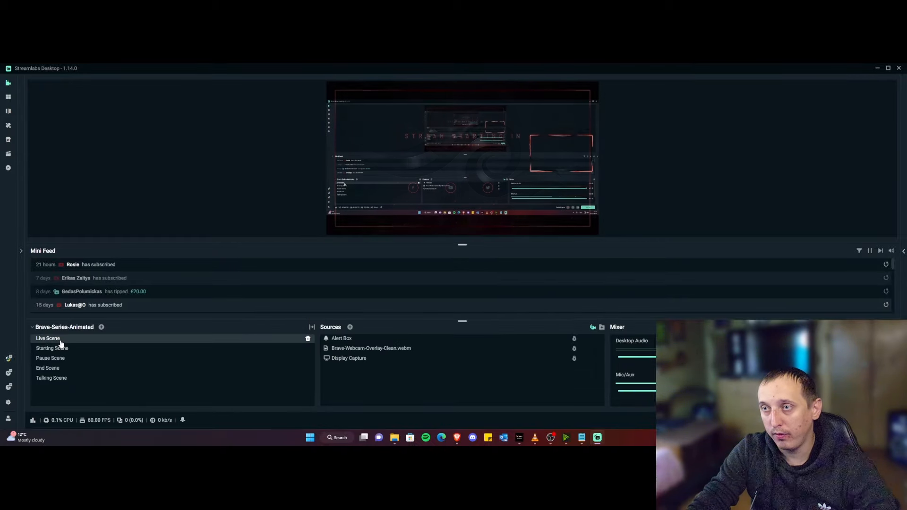
pyautogui.click(65, 369)
pyautogui.click(57, 359)
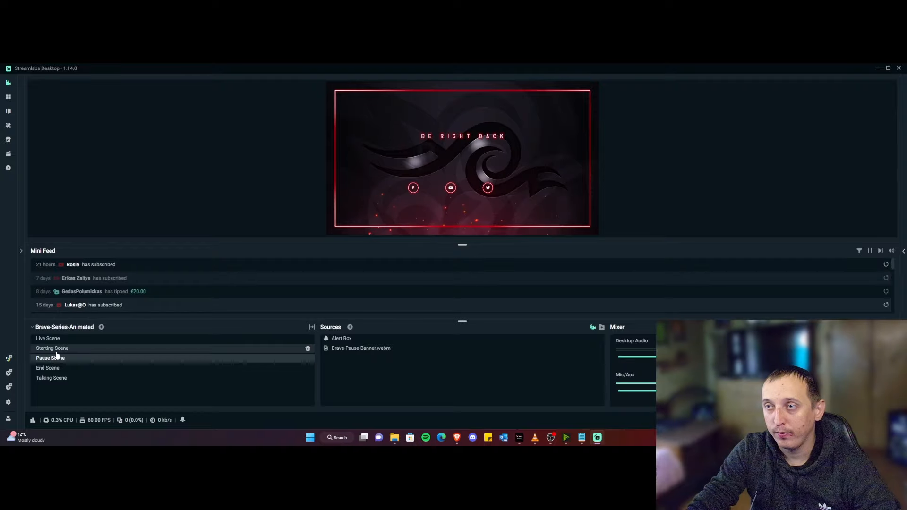
pyautogui.click(56, 350)
pyautogui.click(61, 338)
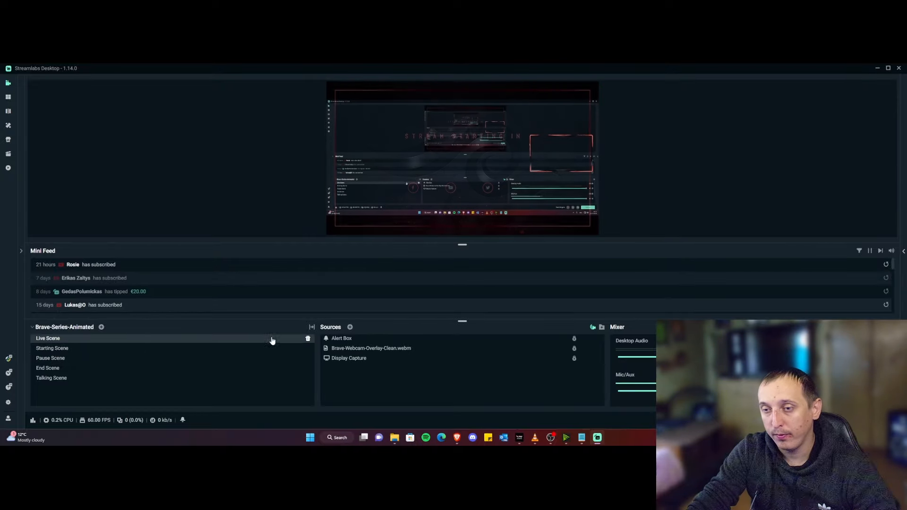
# Change the Global Transition's type to Fade to Color and save the scene transition settings.
pyautogui.click(312, 328)
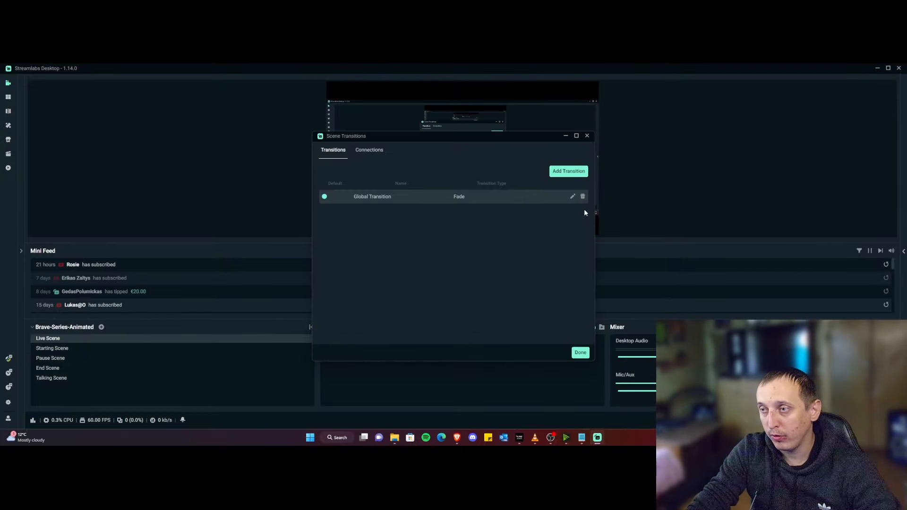
pyautogui.click(572, 197)
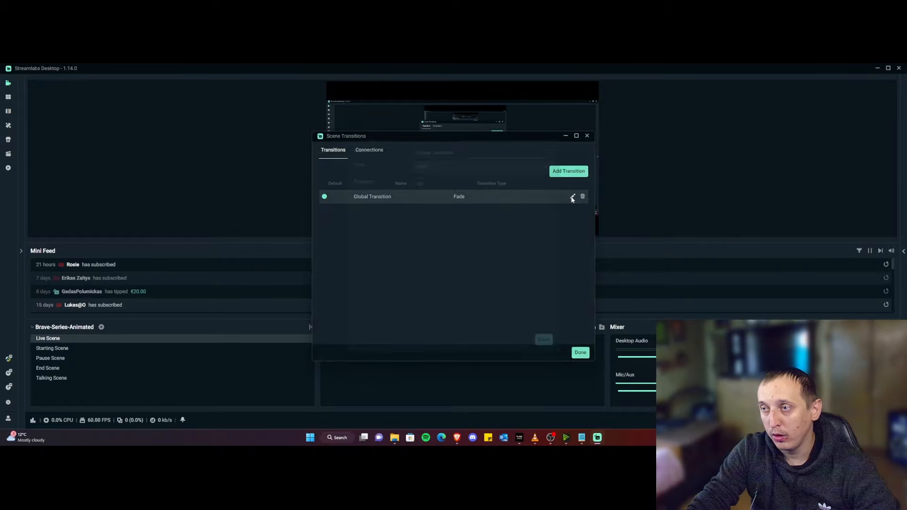
pyautogui.click(447, 166)
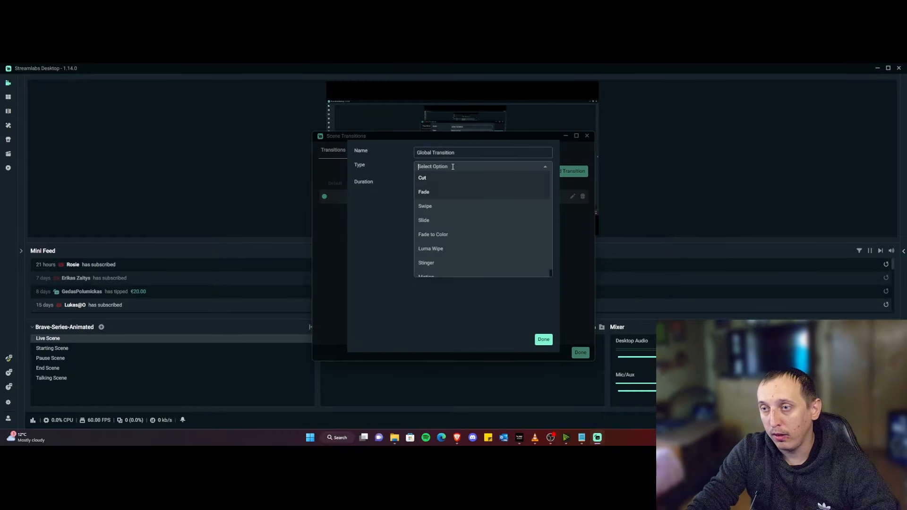
pyautogui.click(454, 240)
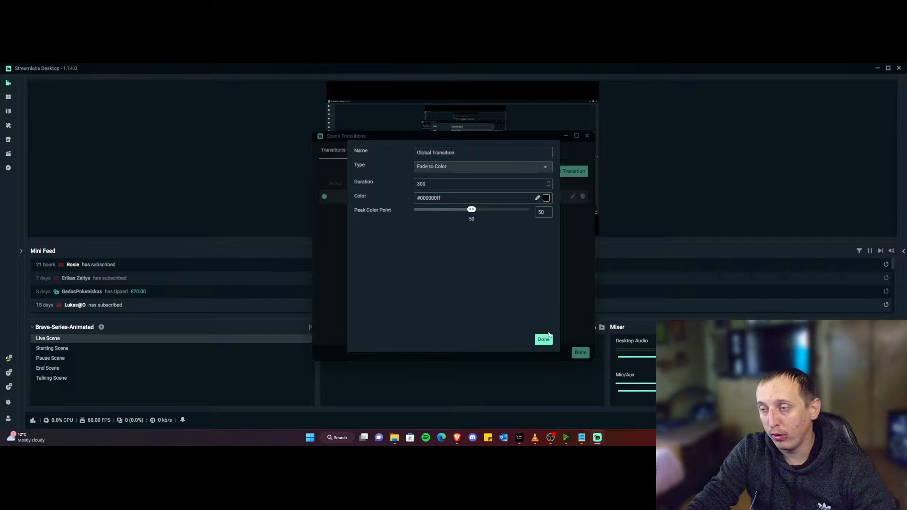
pyautogui.click(544, 340)
pyautogui.click(580, 352)
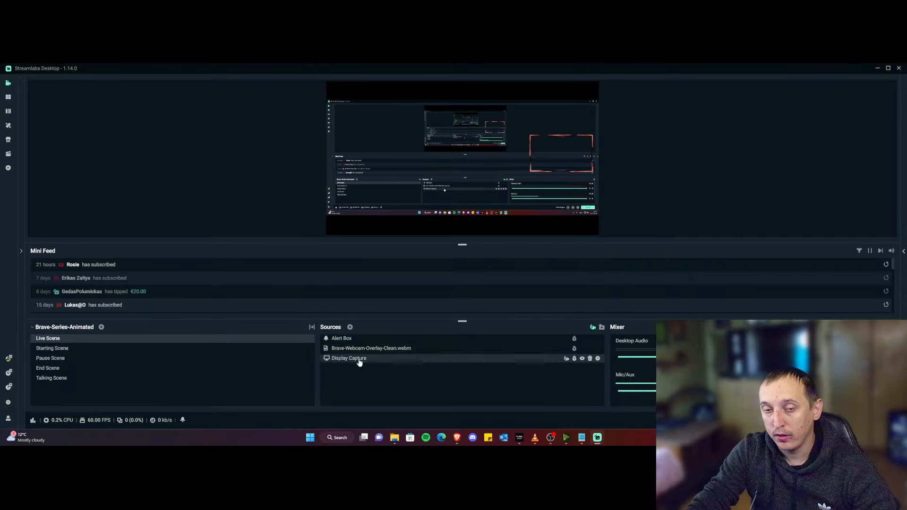
# Switch between the Starting, Live and Pause Scenes to examine the Fade to Color transition, finishing on the Live Scene.
pyautogui.click(81, 349)
pyautogui.click(78, 340)
pyautogui.click(77, 357)
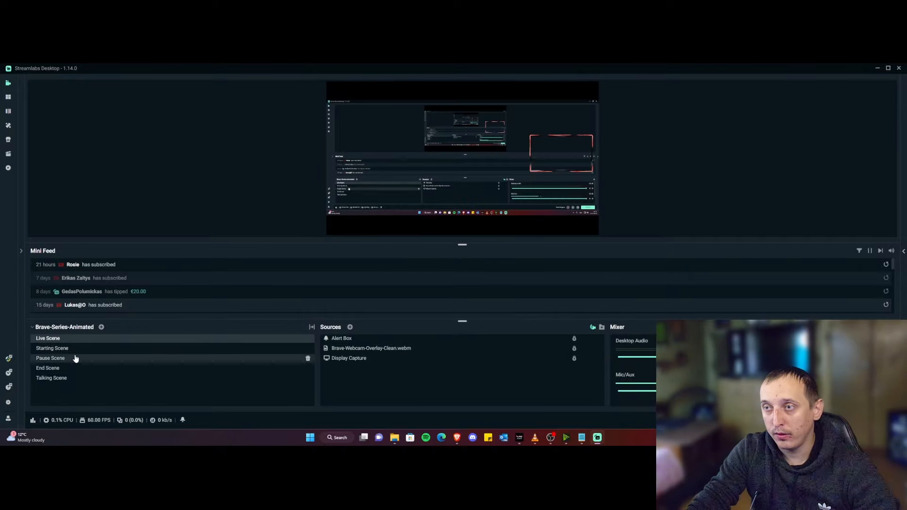
pyautogui.click(76, 338)
# Reopen the Global Transition for editing and set its type to Stinger.
pyautogui.click(312, 328)
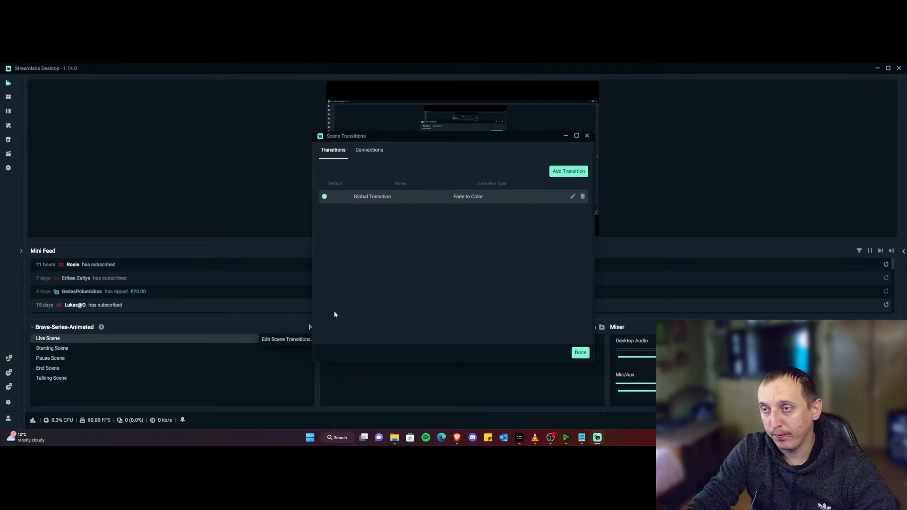
pyautogui.click(573, 196)
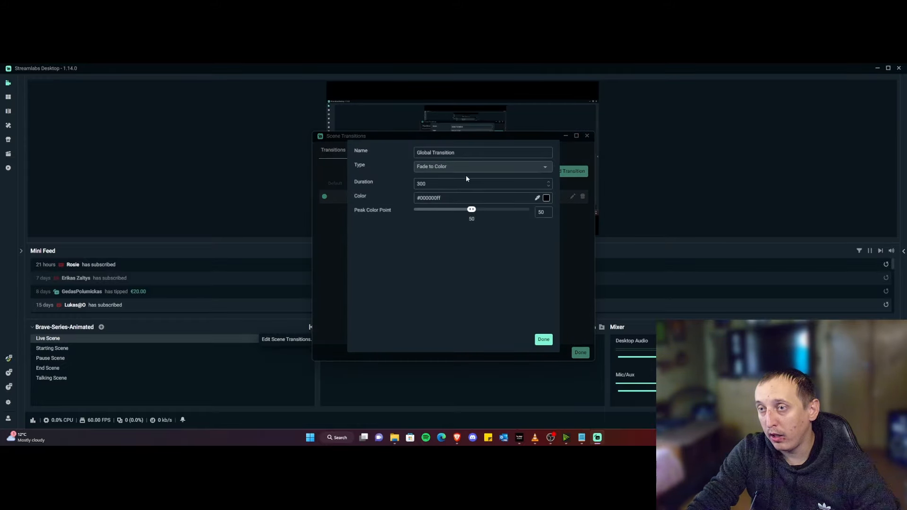
pyautogui.click(463, 154)
pyautogui.click(533, 163)
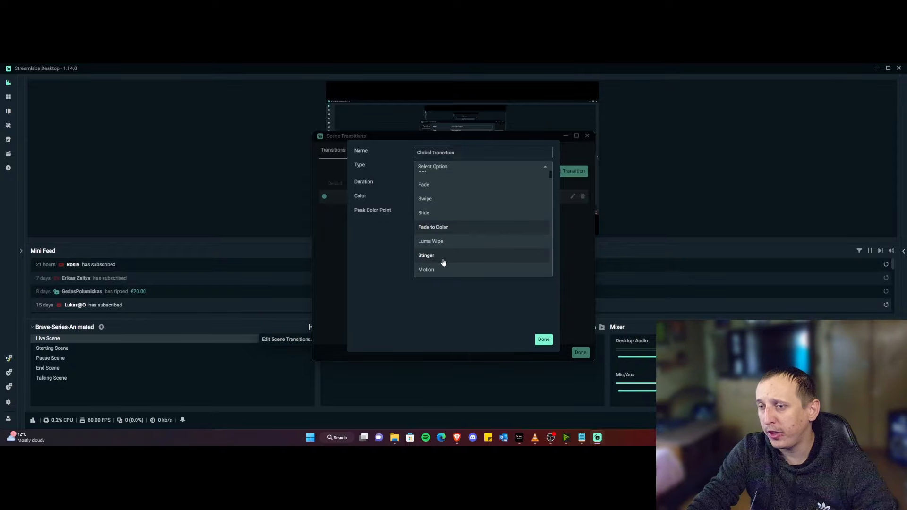
pyautogui.click(426, 255)
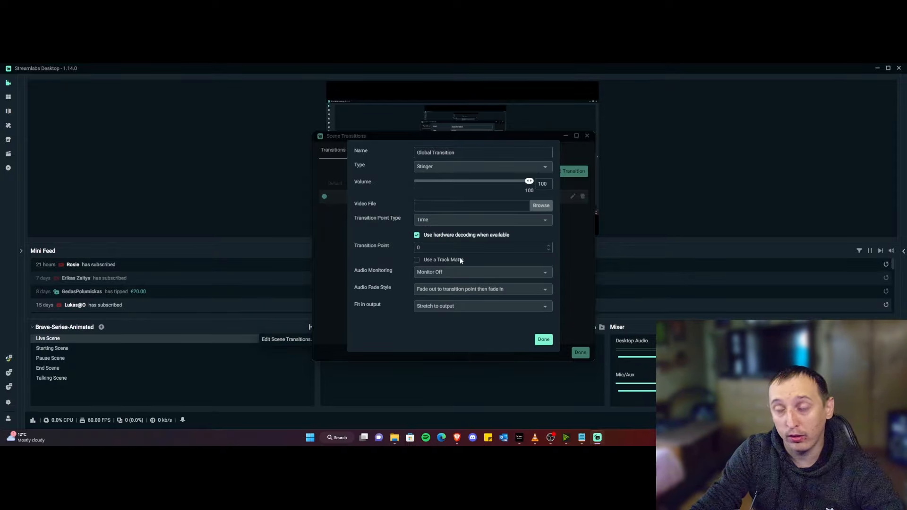
# Load Brave-Transition from the Brave-Series-Monster package's Files\Animated-Transition folder as the stinger's video file.
pyautogui.click(540, 205)
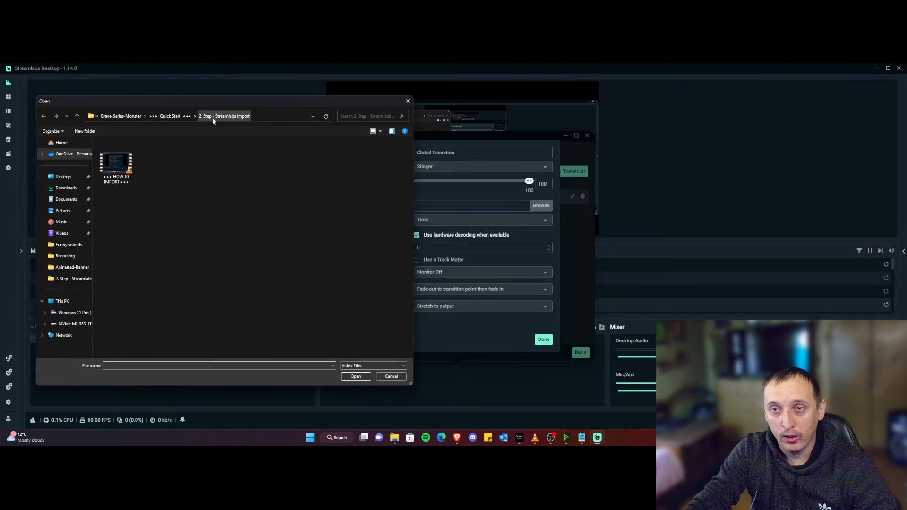
pyautogui.click(172, 116)
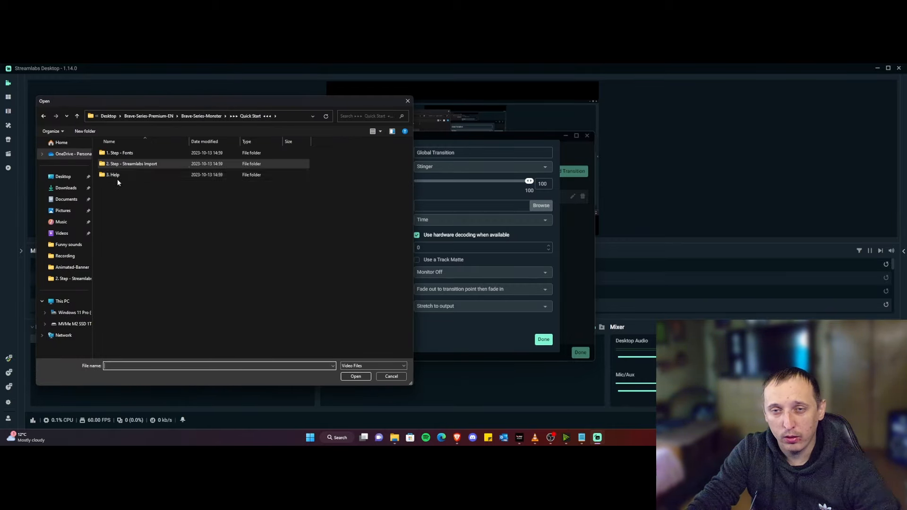
pyautogui.click(163, 117)
pyautogui.doubleClick(141, 153)
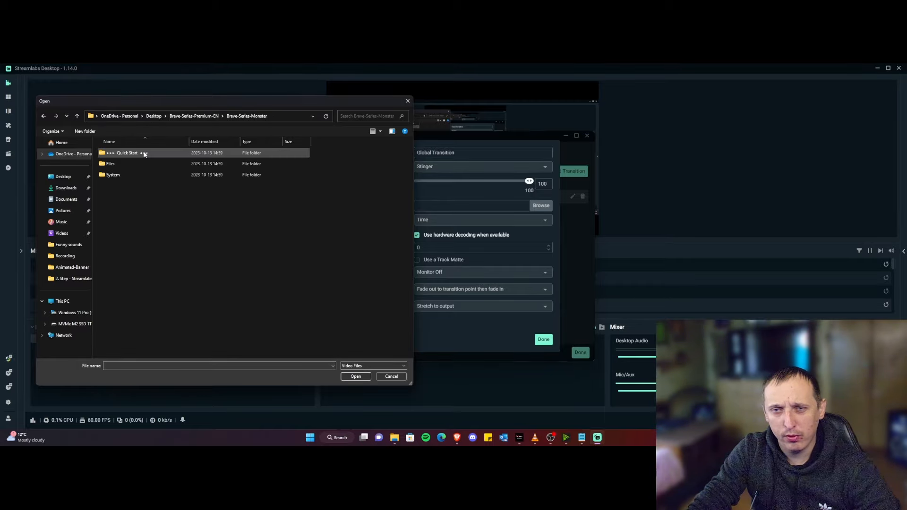
pyautogui.doubleClick(119, 163)
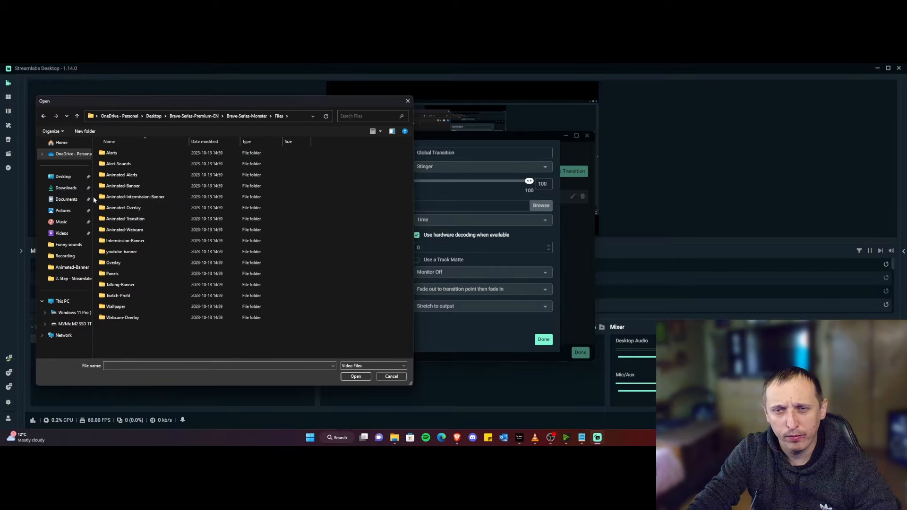
pyautogui.doubleClick(126, 219)
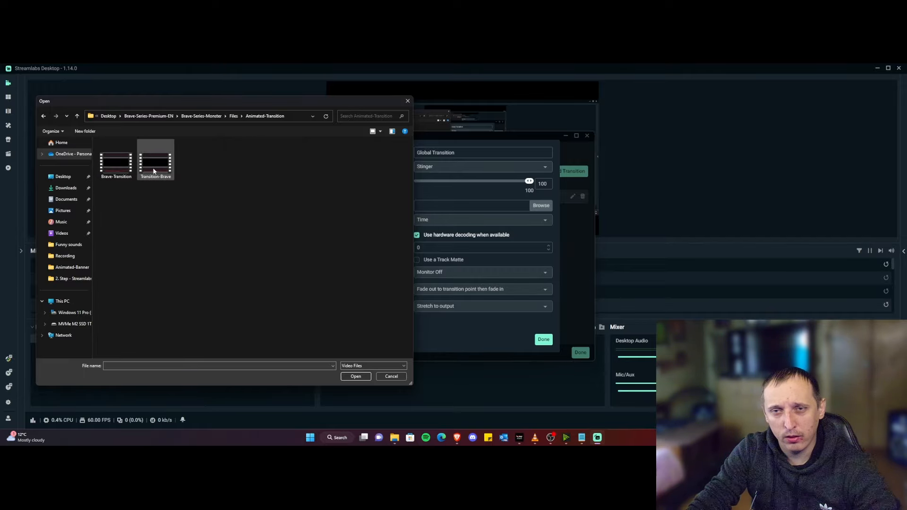
pyautogui.doubleClick(124, 165)
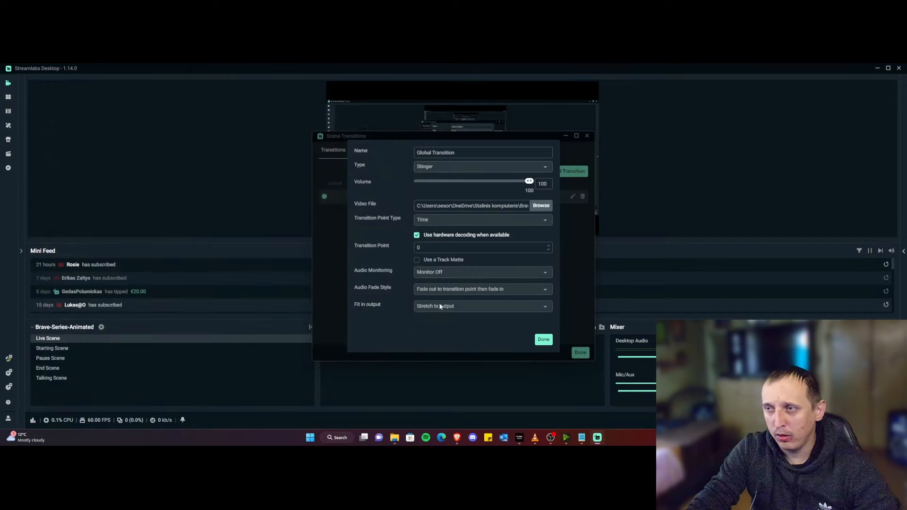
# Set the stinger's transition point to 800 and save the scene transition settings.
pyautogui.click(541, 340)
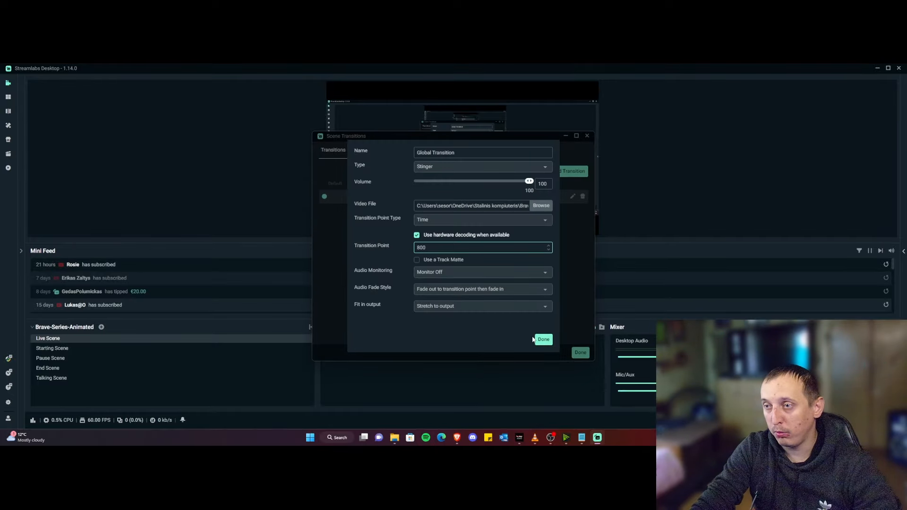
pyautogui.click(543, 339)
pyautogui.click(580, 353)
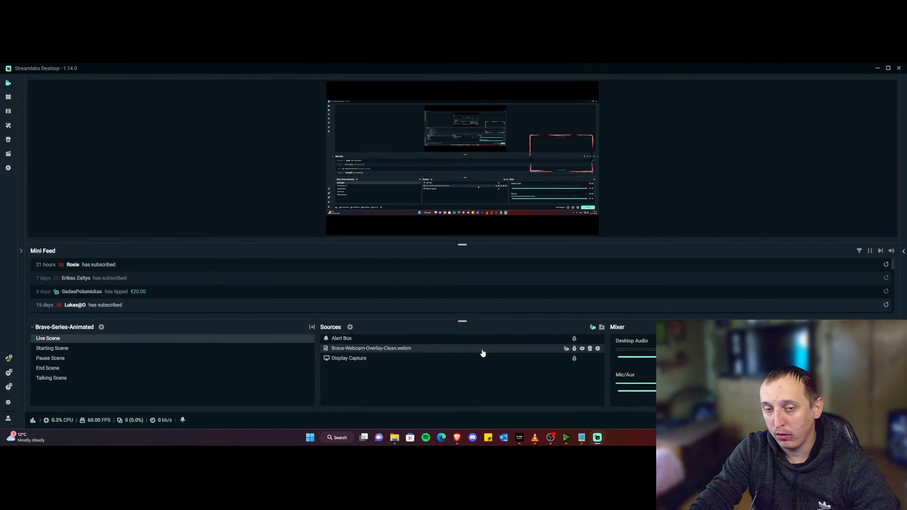
# Switch through the Starting, Pause and End Scenes to examine the stinger transition, finishing on the Live Scene.
pyautogui.click(65, 348)
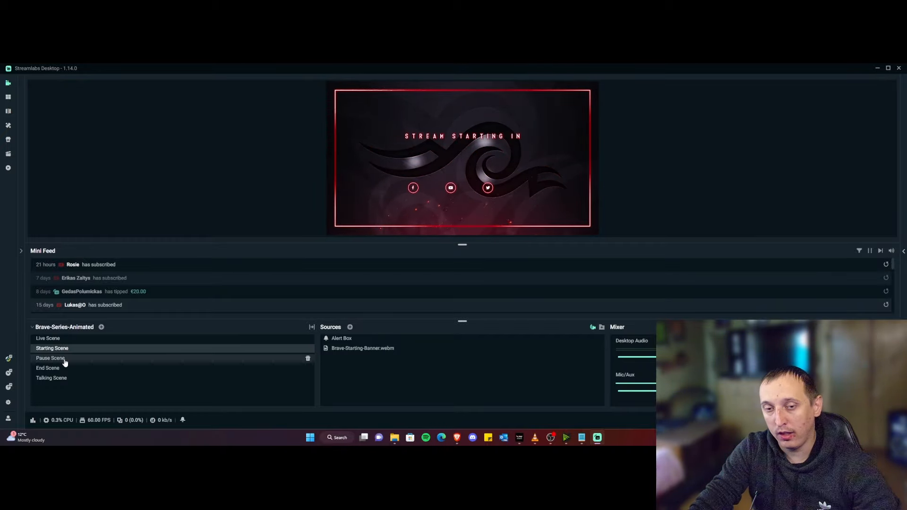
pyautogui.click(66, 360)
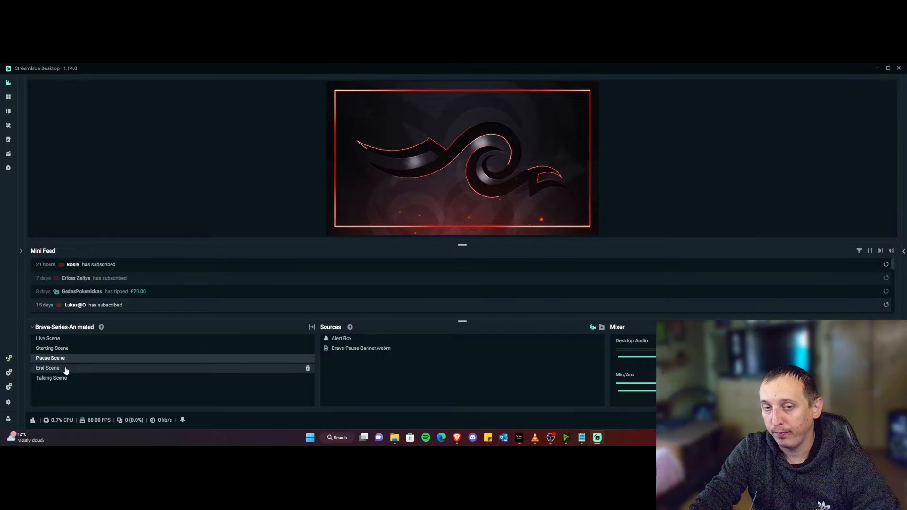
pyautogui.click(66, 370)
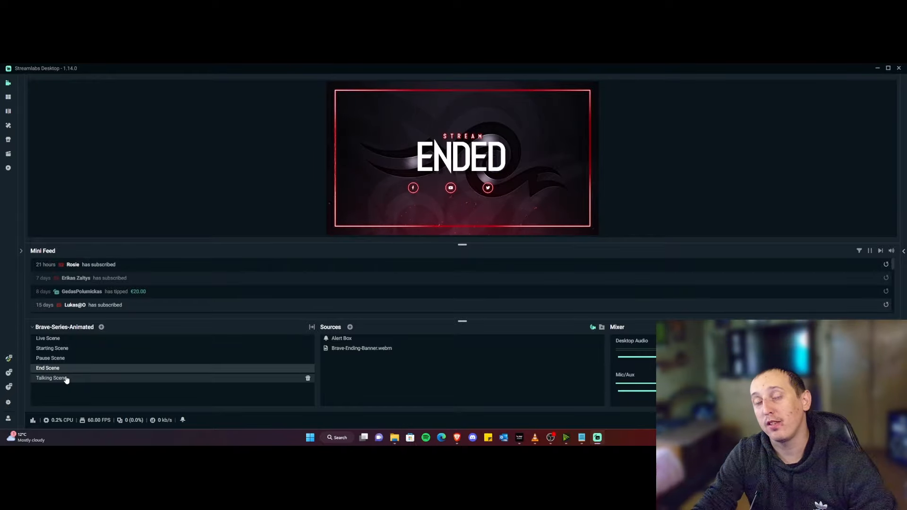
pyautogui.click(70, 352)
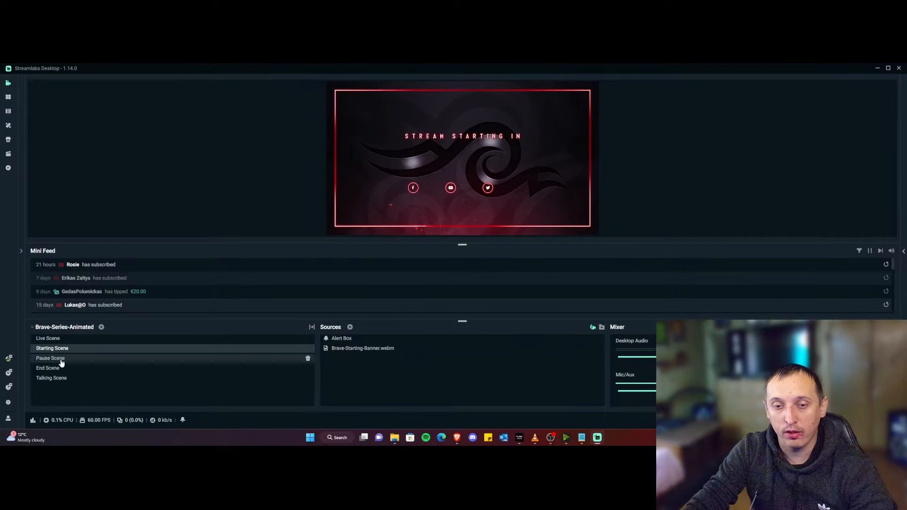
pyautogui.click(61, 361)
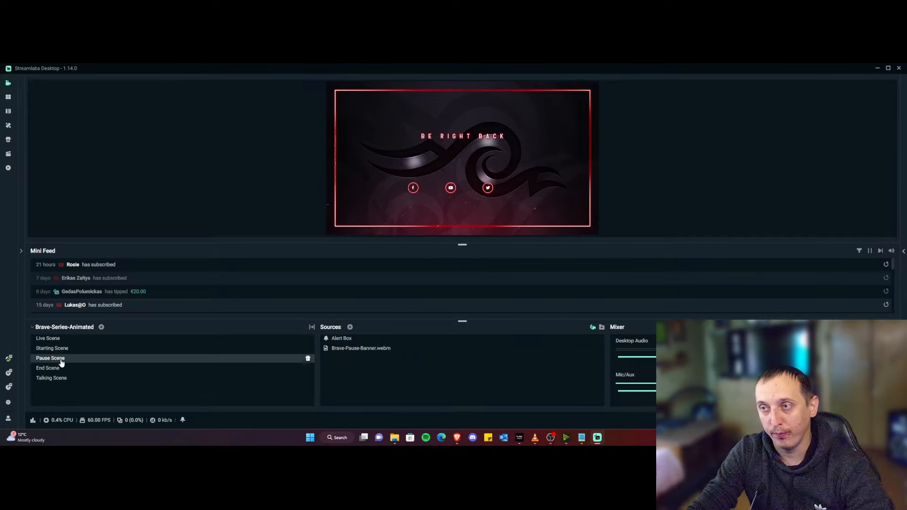
pyautogui.click(58, 339)
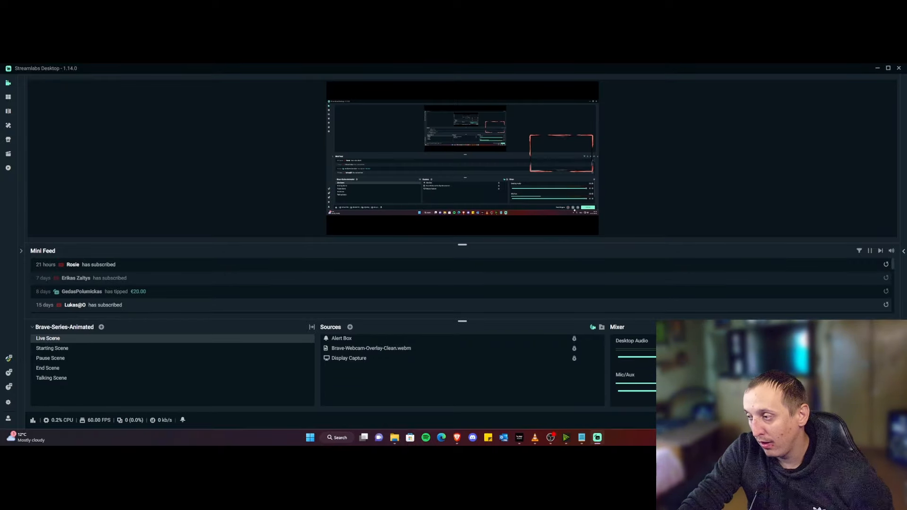
# Open the Go Live settings, look through the YouTube stream options, and close them without going live.
pyautogui.click(878, 420)
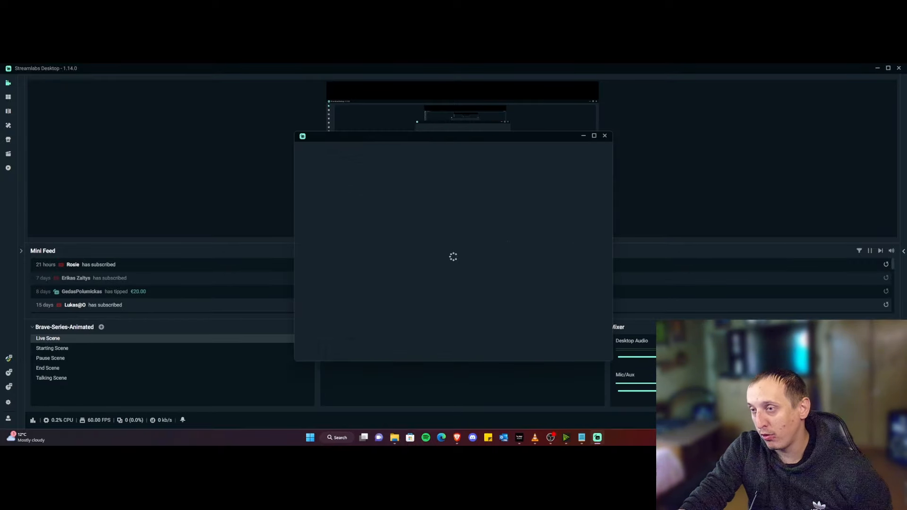
pyautogui.scroll(-3, 573, 219)
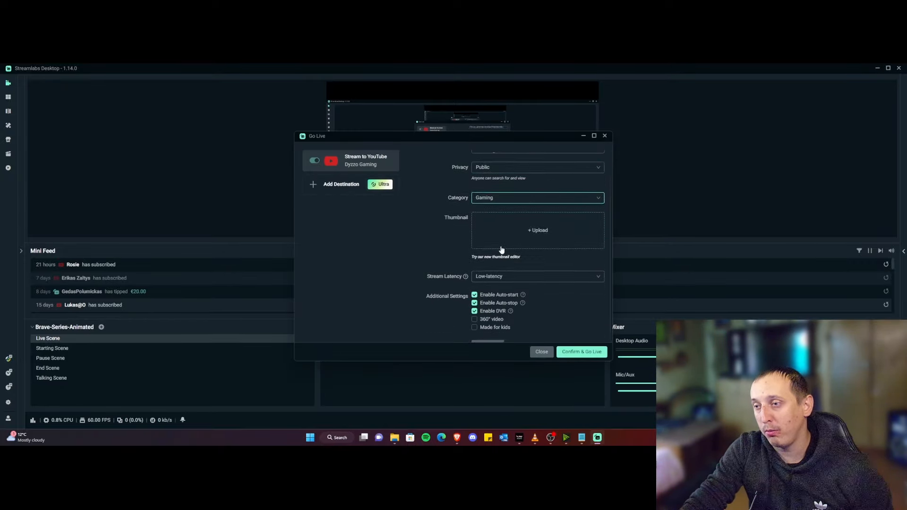
pyautogui.scroll(3, 524, 299)
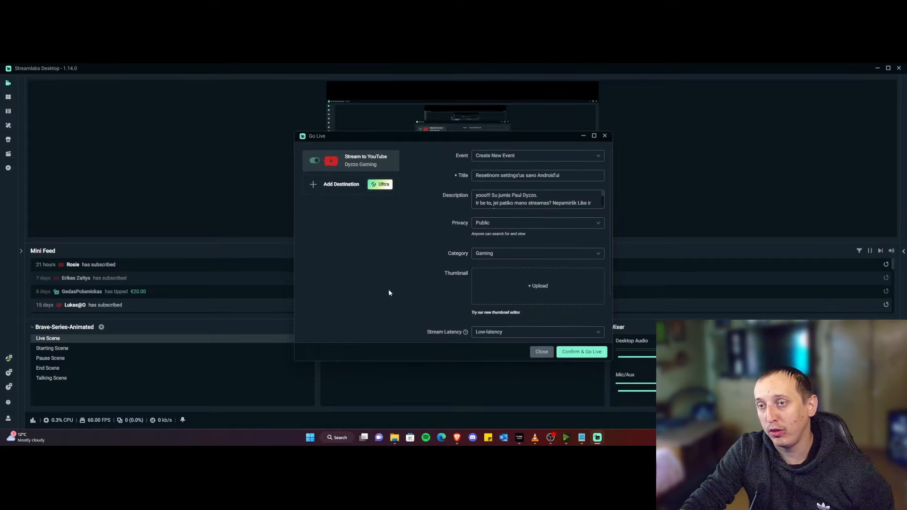
pyautogui.click(541, 354)
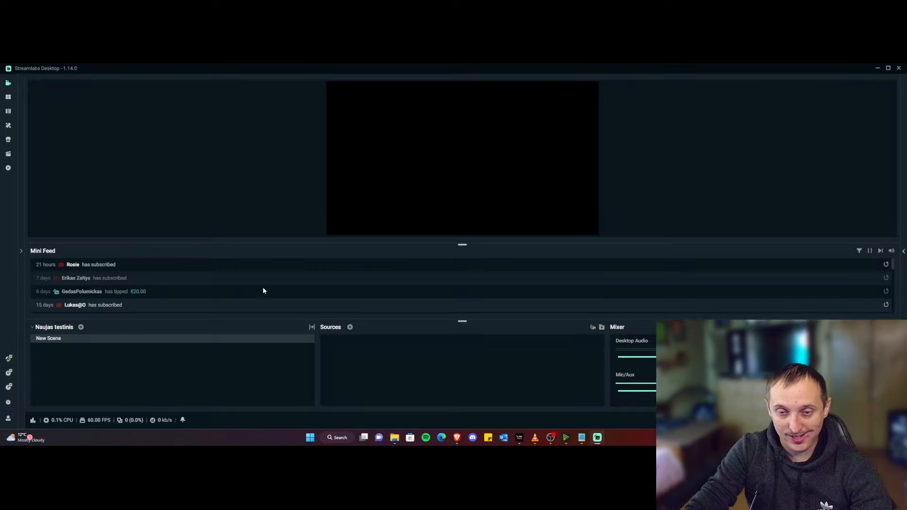
# Add a scene named "Streamo start" to the Naujas testinis collection and remove the default New Scene.
pyautogui.click(80, 327)
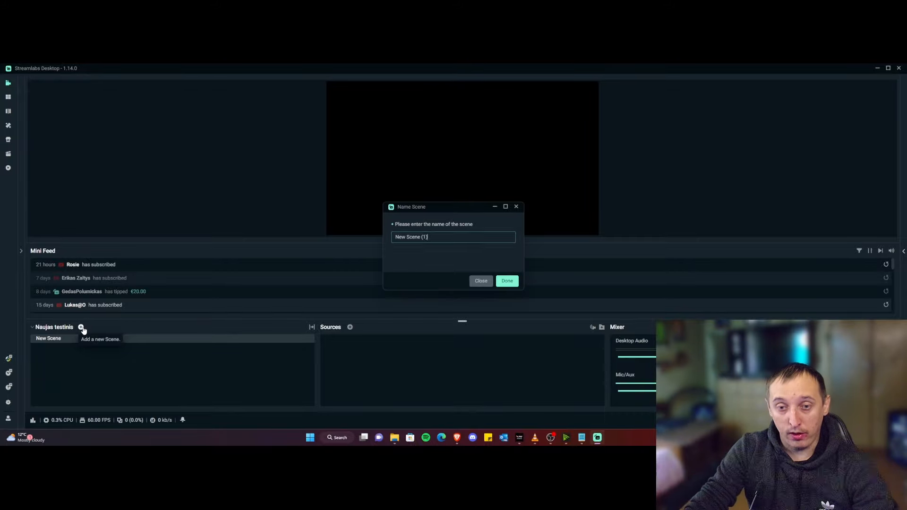
pyautogui.hotkey('ctrl', 'a')
pyautogui.write('s')
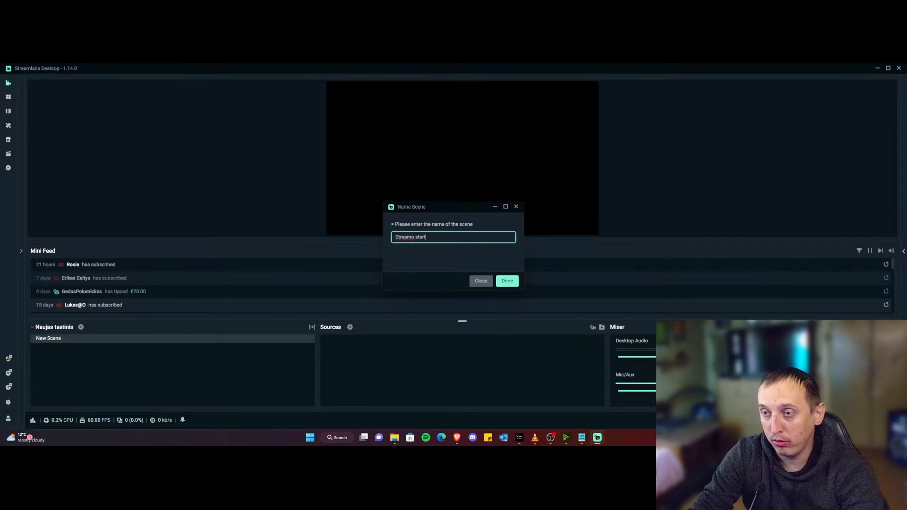
pyautogui.click(506, 281)
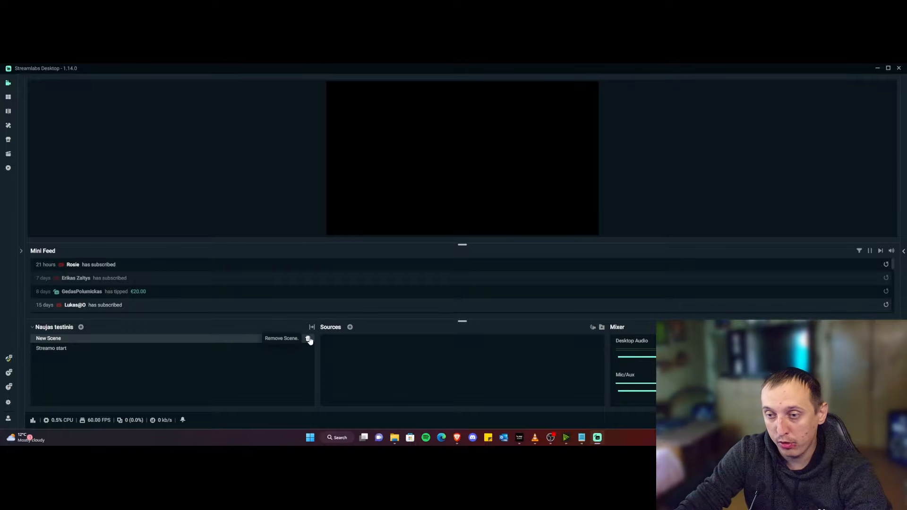
pyautogui.click(308, 338)
pyautogui.click(472, 250)
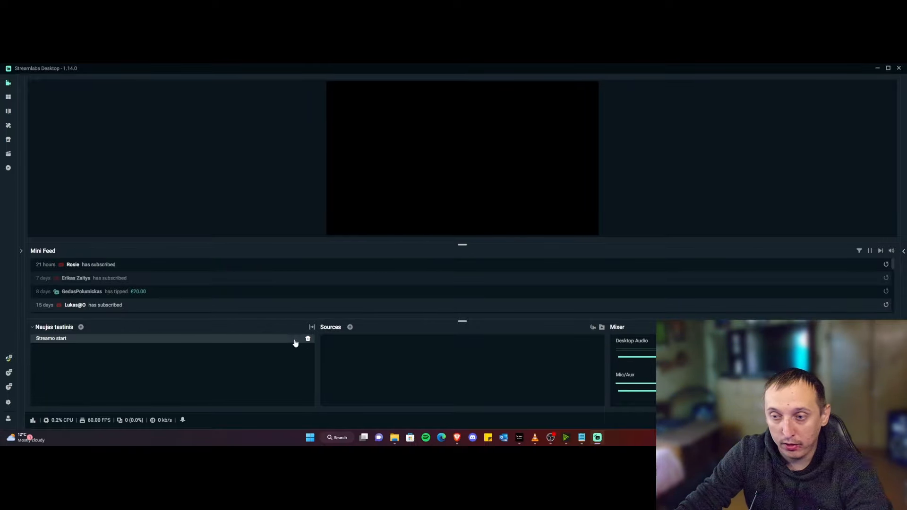
# Add two more scenes named "Live" and "Pokalbiai" to the Naujas testinis collection.
pyautogui.click(81, 327)
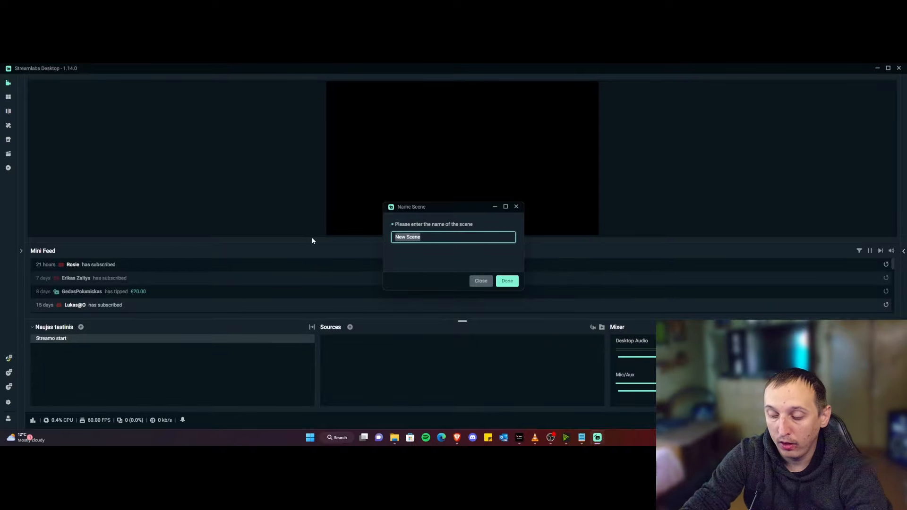
pyautogui.write('Live')
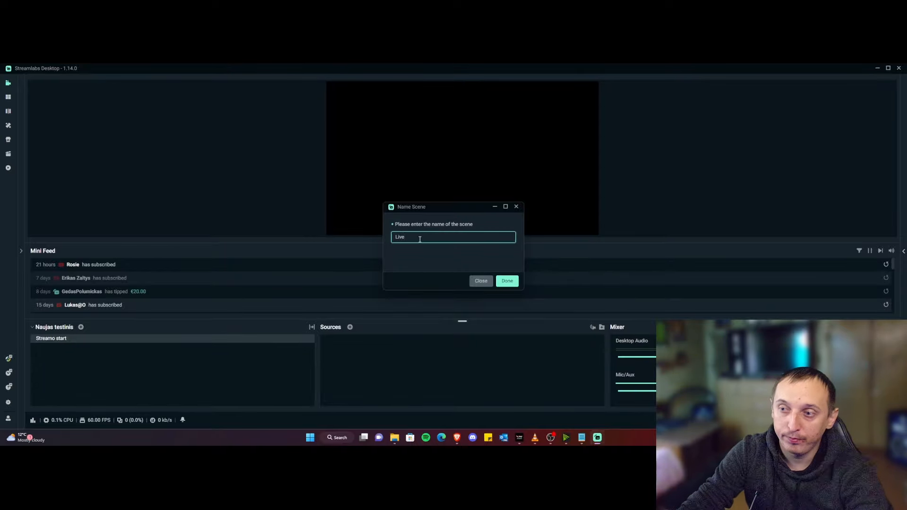
pyautogui.click(507, 281)
pyautogui.click(81, 326)
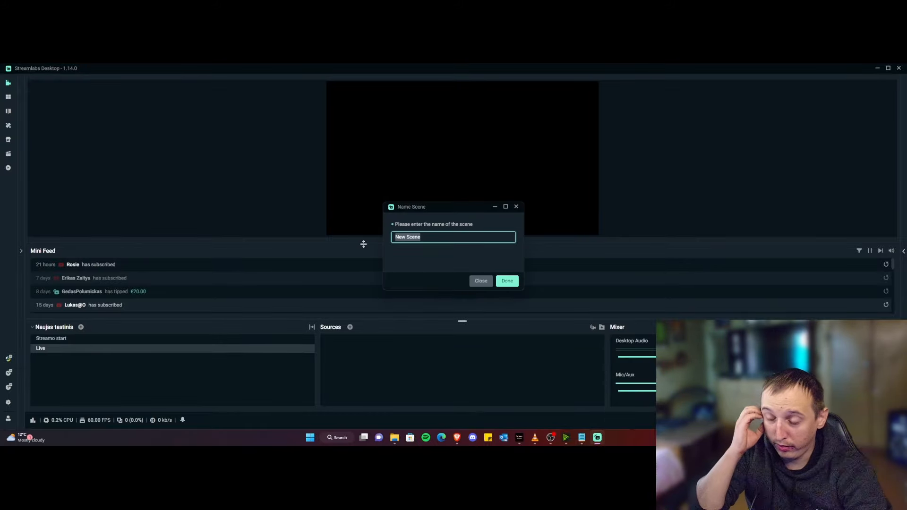
pyautogui.write('Pokalbiai')
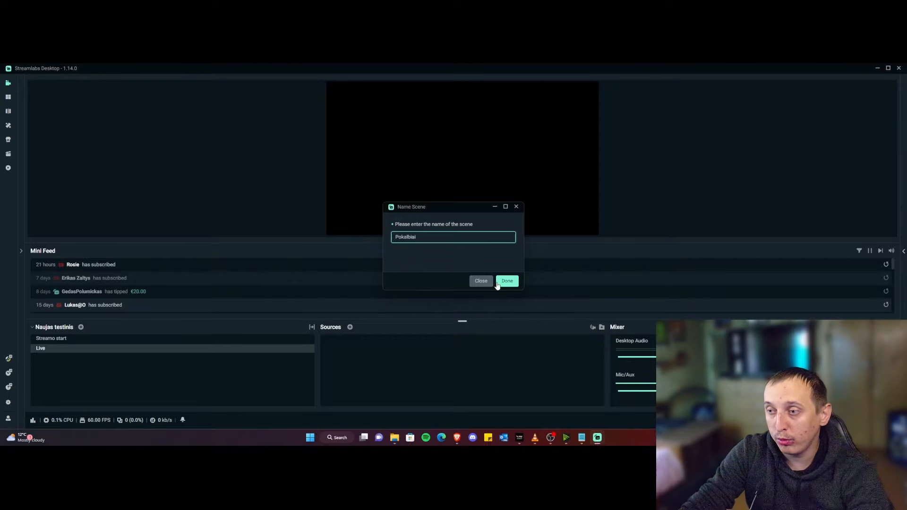
pyautogui.click(496, 283)
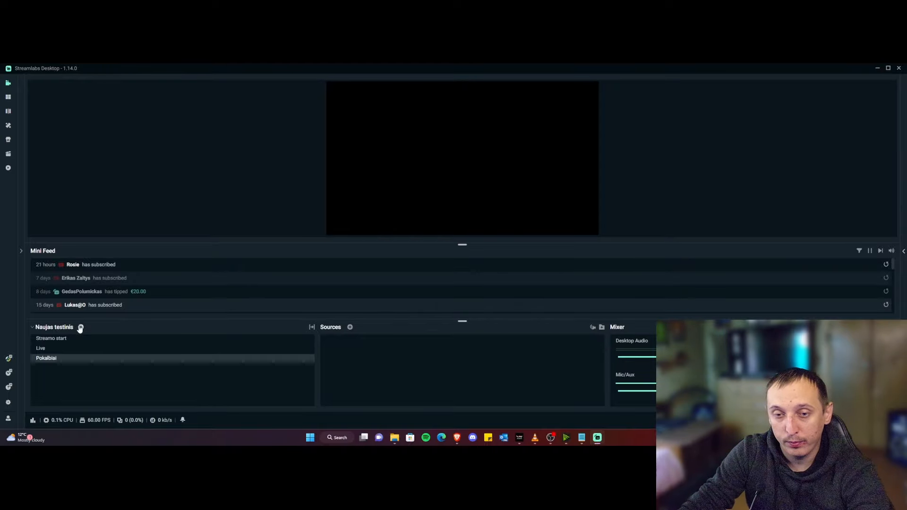
# Add the scenes "Pause" and "END" to the Naujas testinis collection.
pyautogui.click(81, 327)
pyautogui.write('Pause')
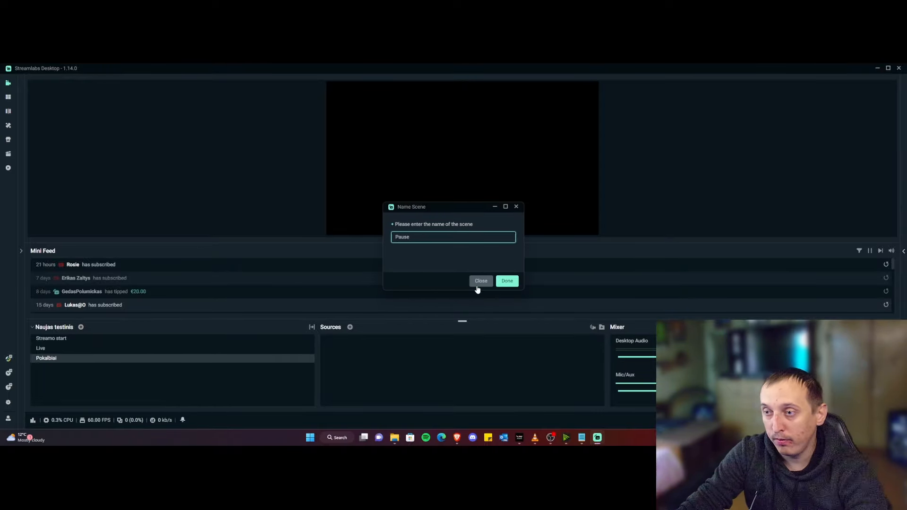
pyautogui.press('Return')
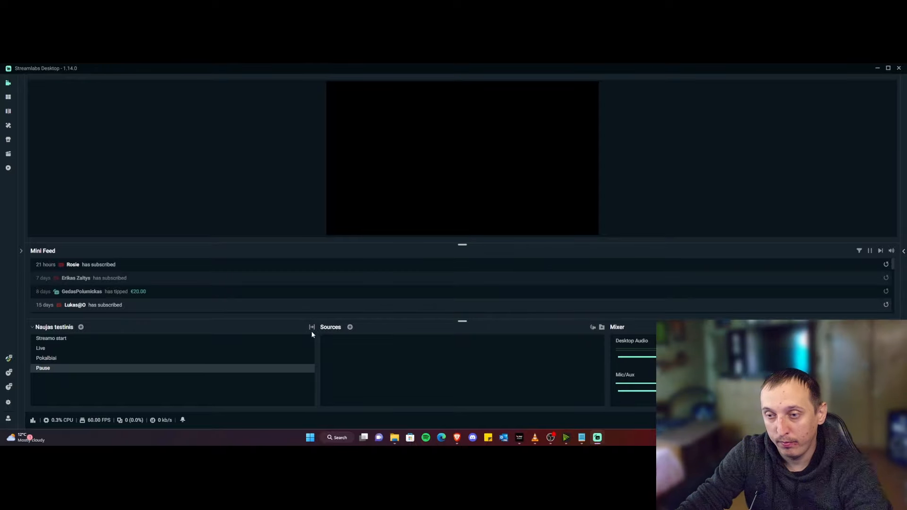
pyautogui.click(81, 327)
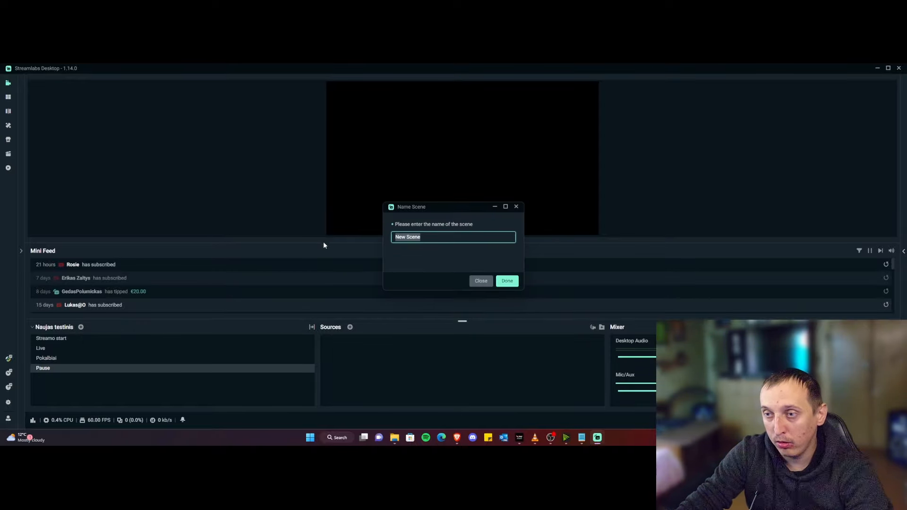
pyautogui.write('END')
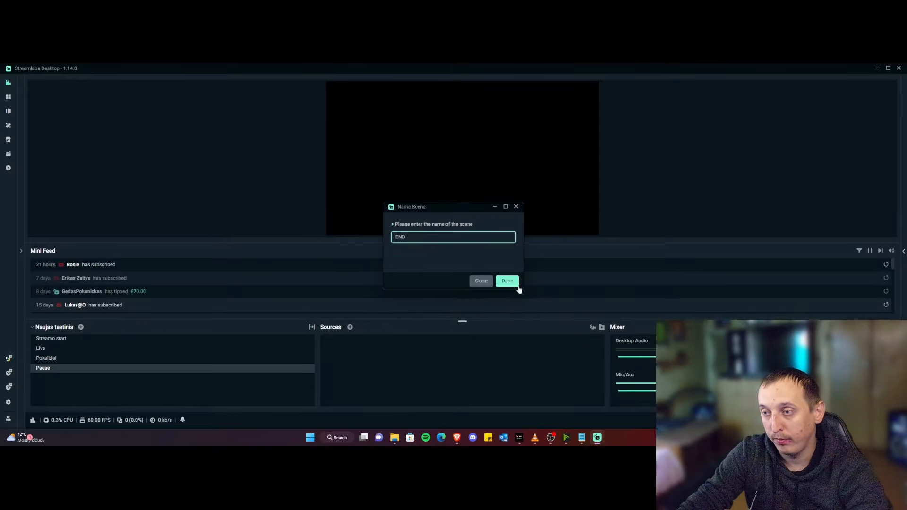
pyautogui.click(517, 284)
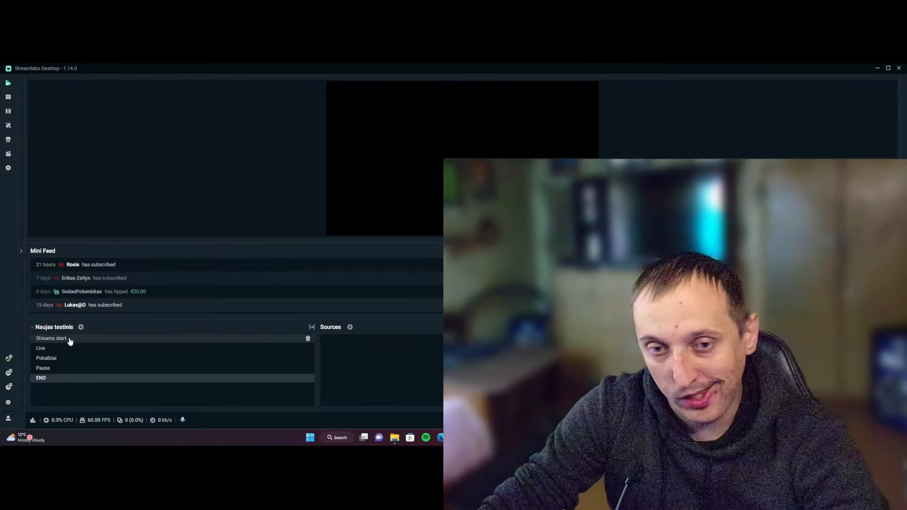
# Add a Media File source to the Streamo start scene, keeping Local File on and enabling Loop.
pyautogui.click(70, 339)
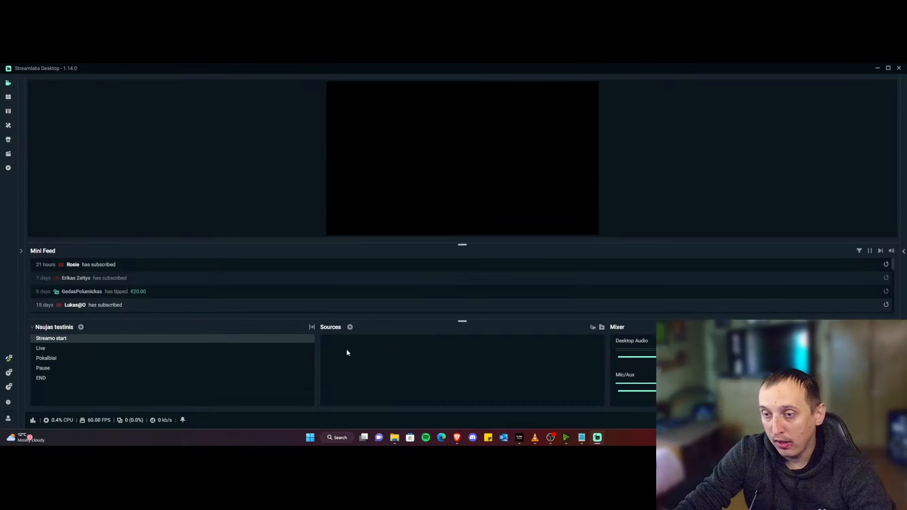
pyautogui.click(349, 328)
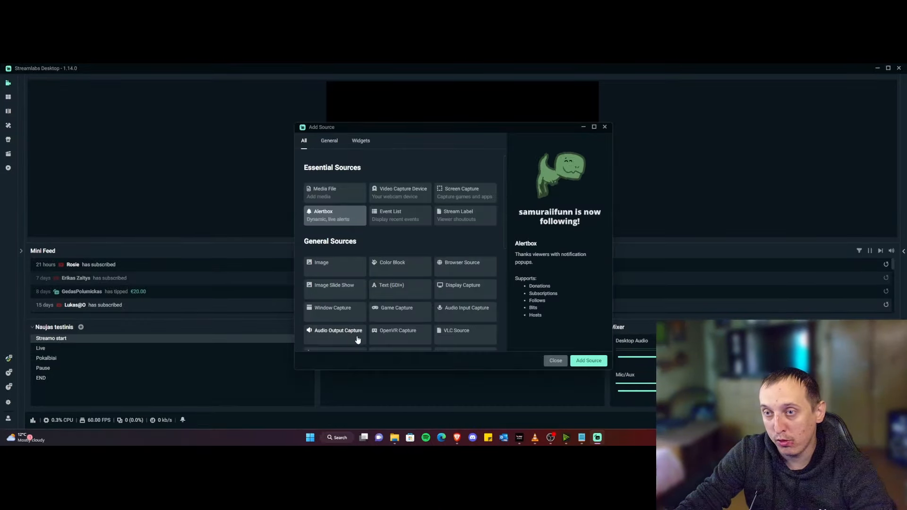
pyautogui.doubleClick(340, 198)
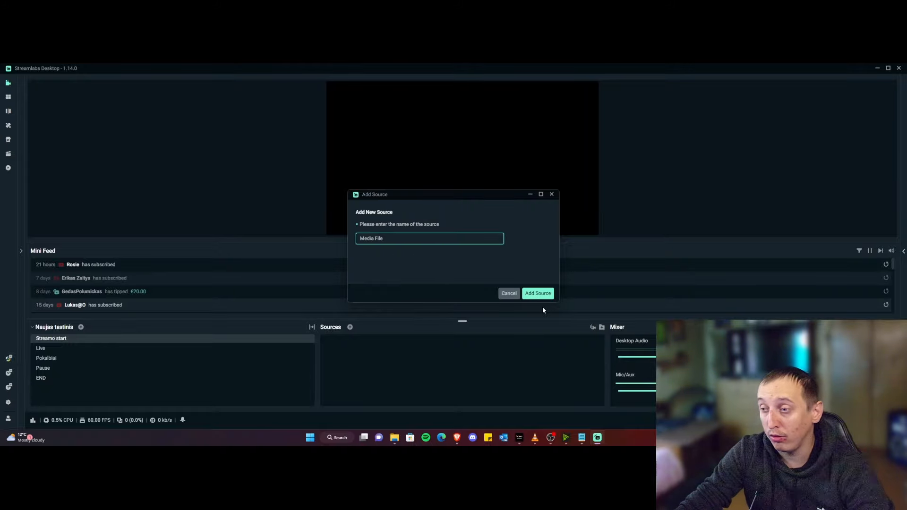
pyautogui.click(538, 293)
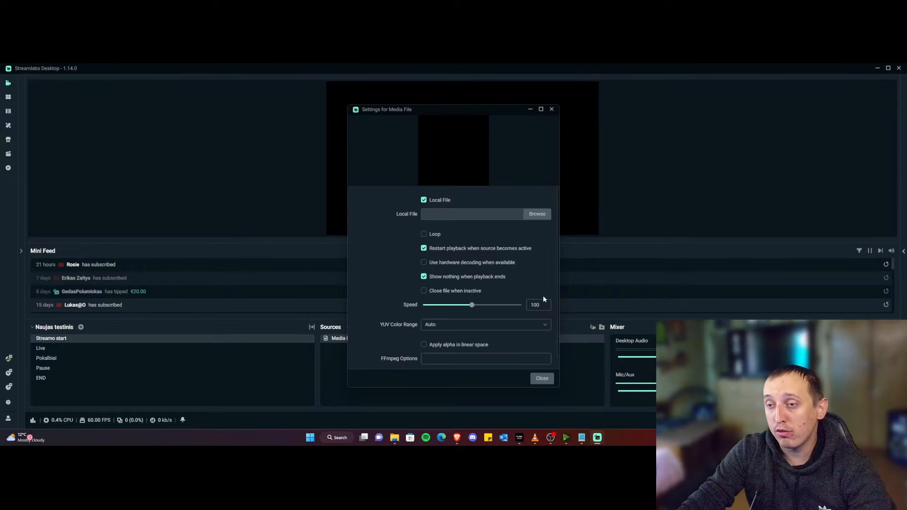
pyautogui.click(424, 202)
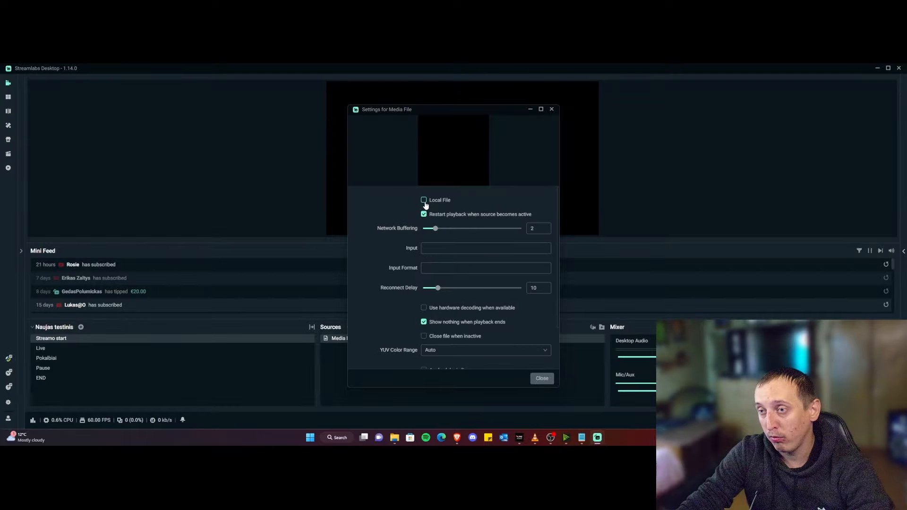
pyautogui.click(425, 201)
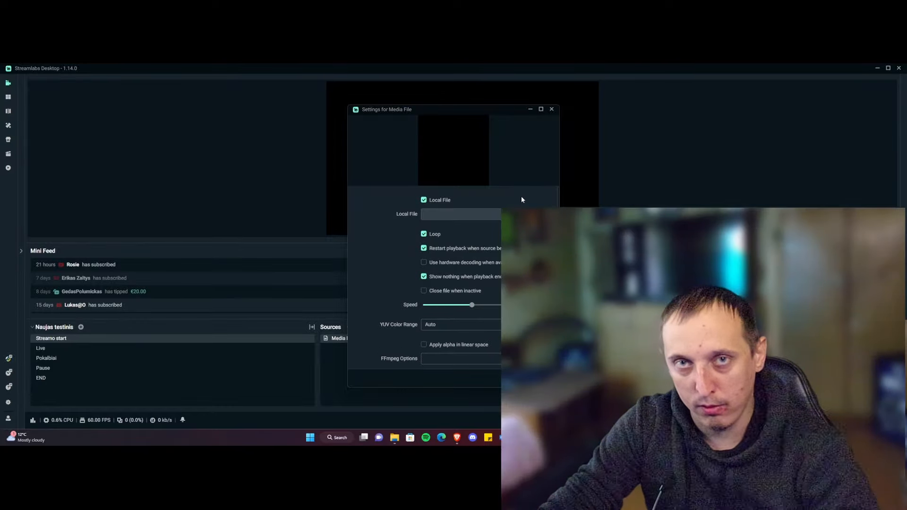
# Load Brave-Starting-Banner from the Brave-Series-Monster package's Files\Animated-Intermission-Banner folder as the source's local file.
pyautogui.click(536, 215)
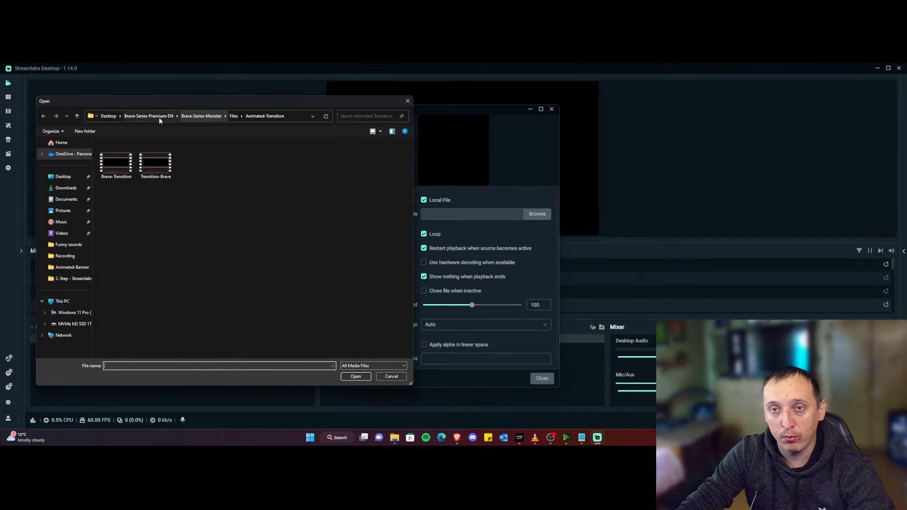
pyautogui.click(109, 116)
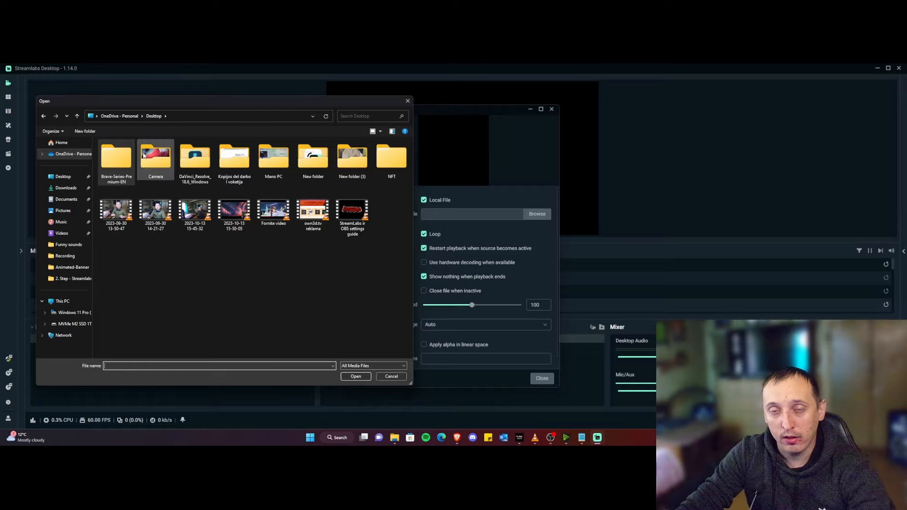
pyautogui.doubleClick(114, 157)
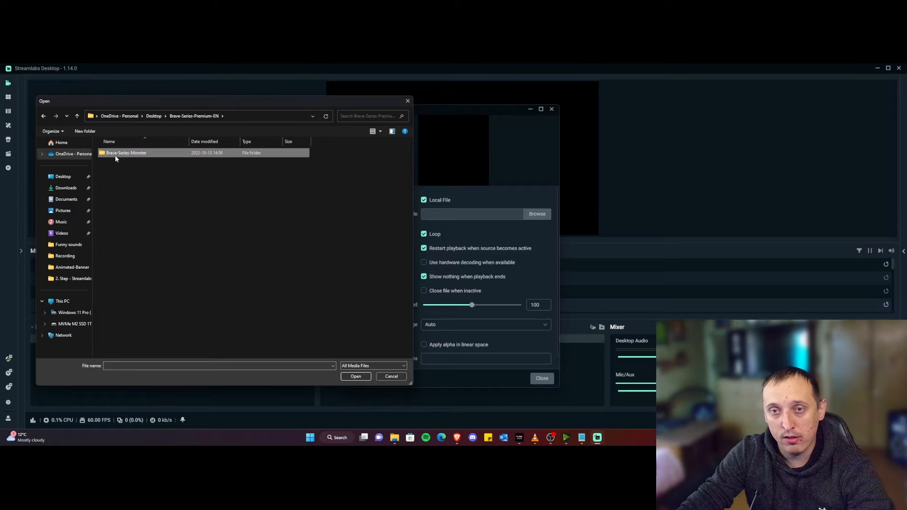
pyautogui.doubleClick(115, 154)
pyautogui.doubleClick(123, 163)
pyautogui.click(136, 197)
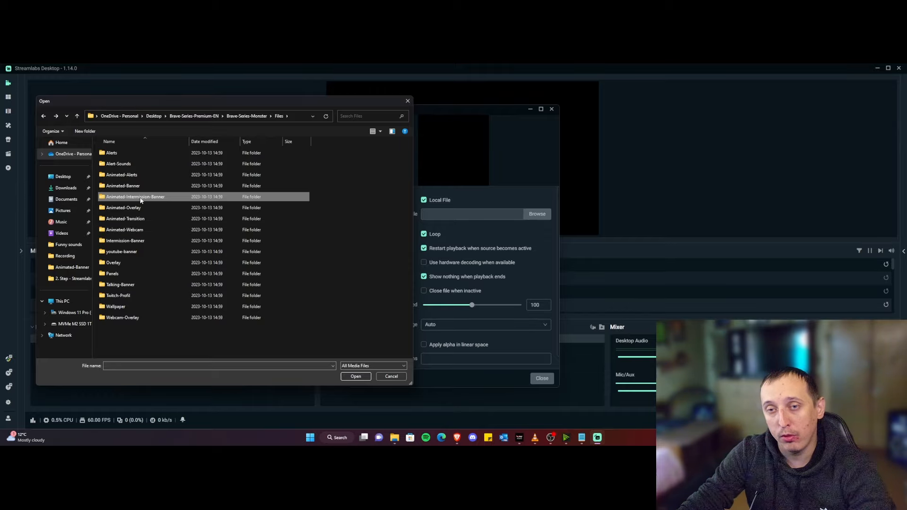
pyautogui.doubleClick(141, 198)
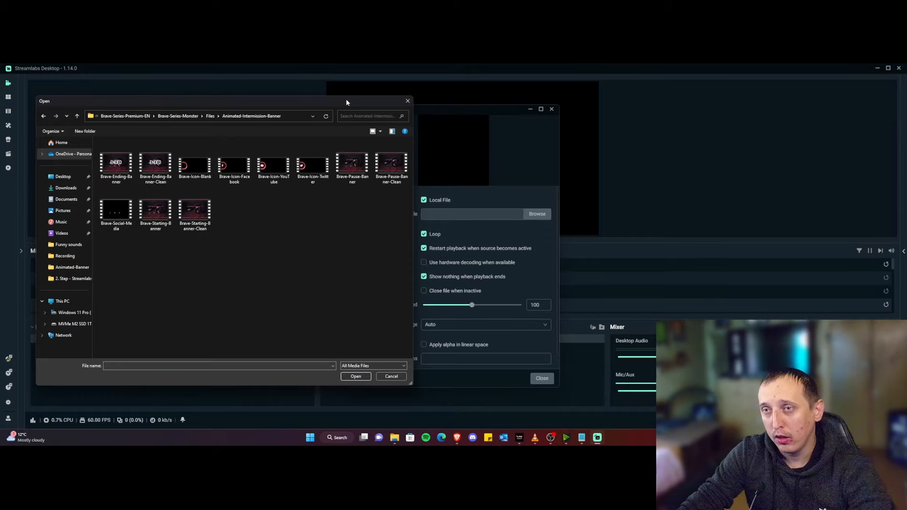
pyautogui.moveTo(346, 102); pyautogui.dragTo(332, 124)
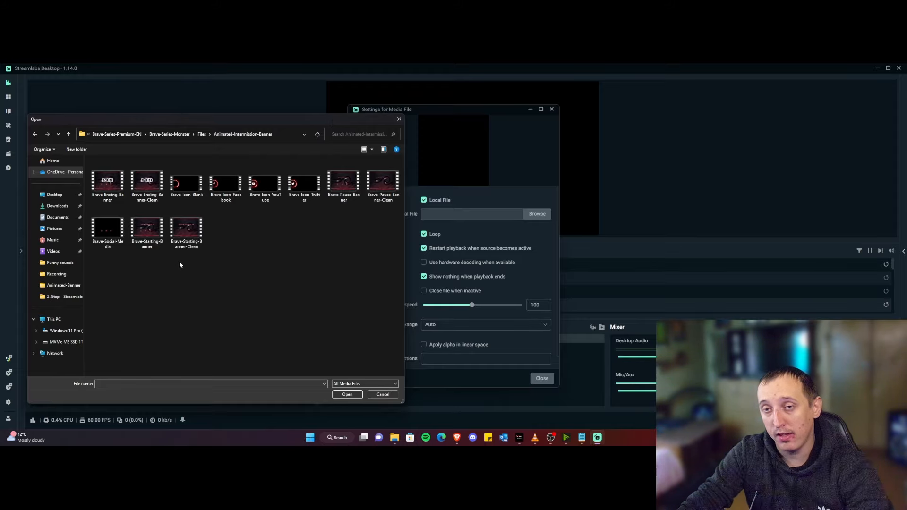
pyautogui.doubleClick(142, 239)
# Replace the Media File source's local file with Brave-Starting-Banner-Clean to compare the two banners.
pyautogui.moveTo(462, 119); pyautogui.dragTo(700, 104)
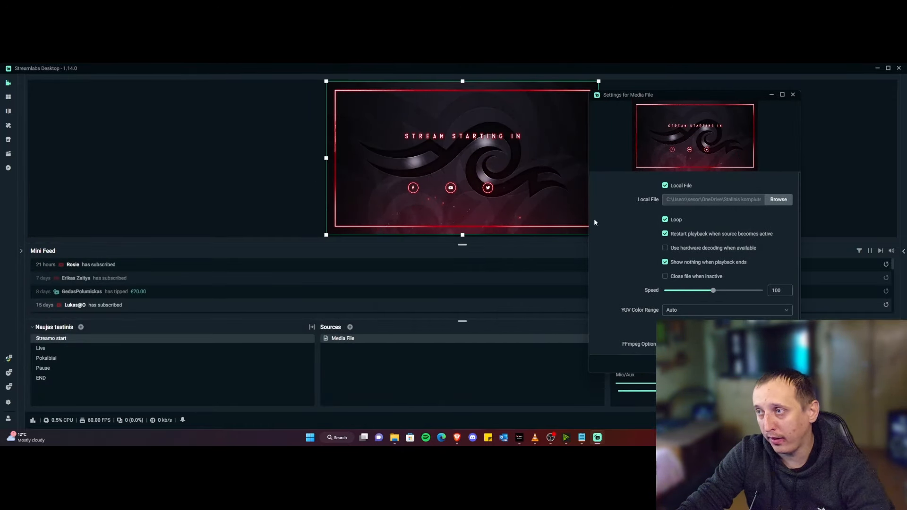
pyautogui.click(778, 199)
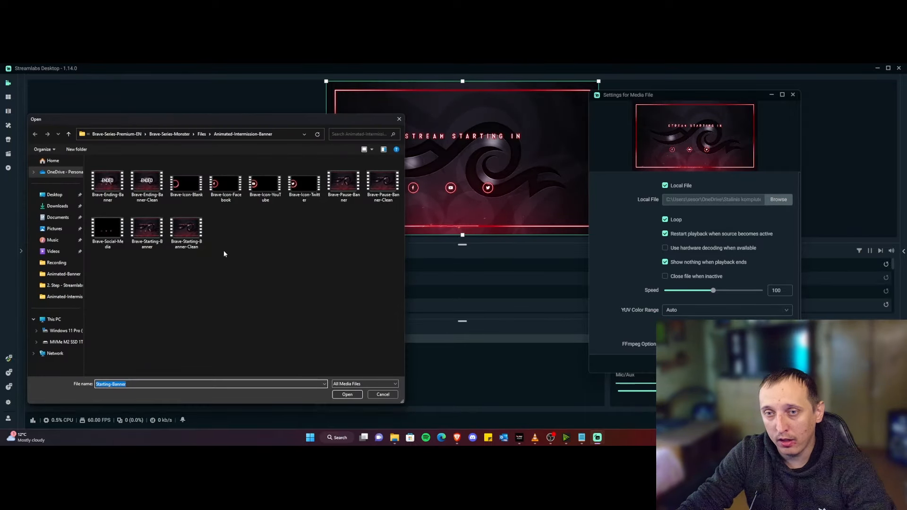
pyautogui.doubleClick(192, 232)
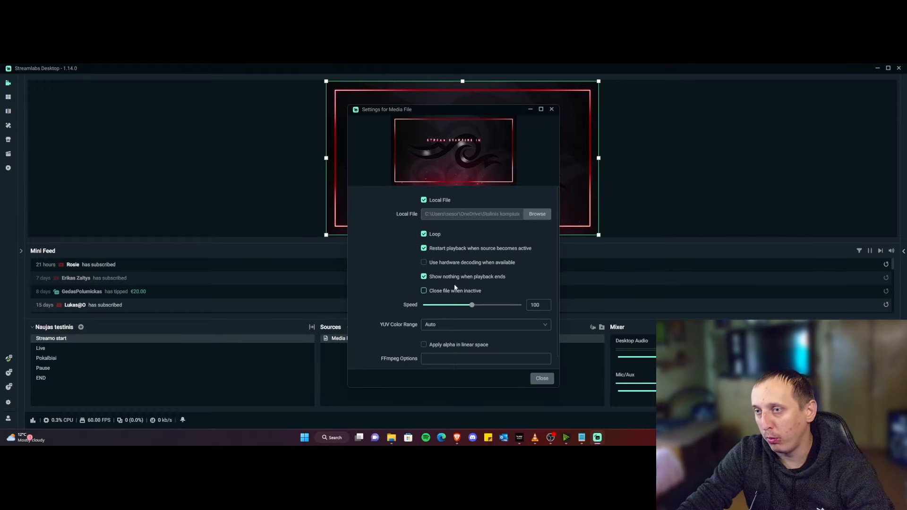
# Set the Media File source's local file back to Brave-Starting-Banner and close its settings.
pyautogui.click(537, 214)
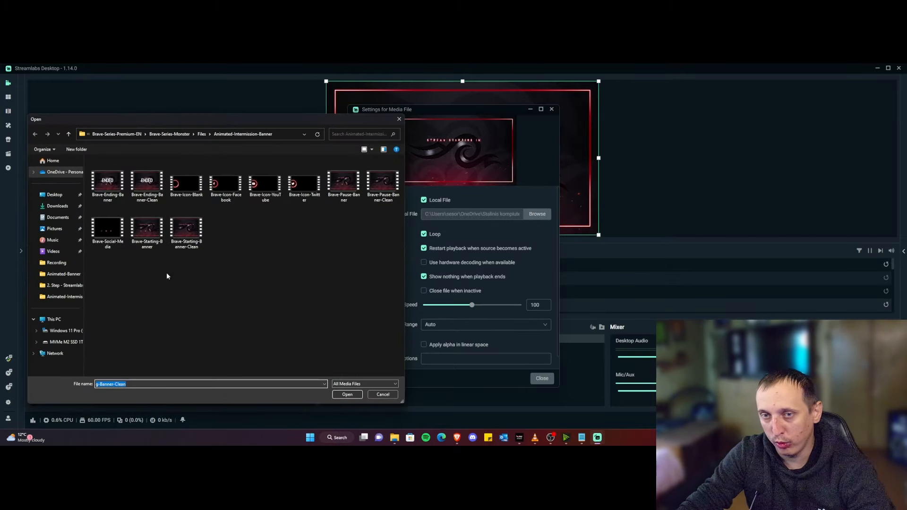
pyautogui.doubleClick(147, 230)
pyautogui.click(534, 380)
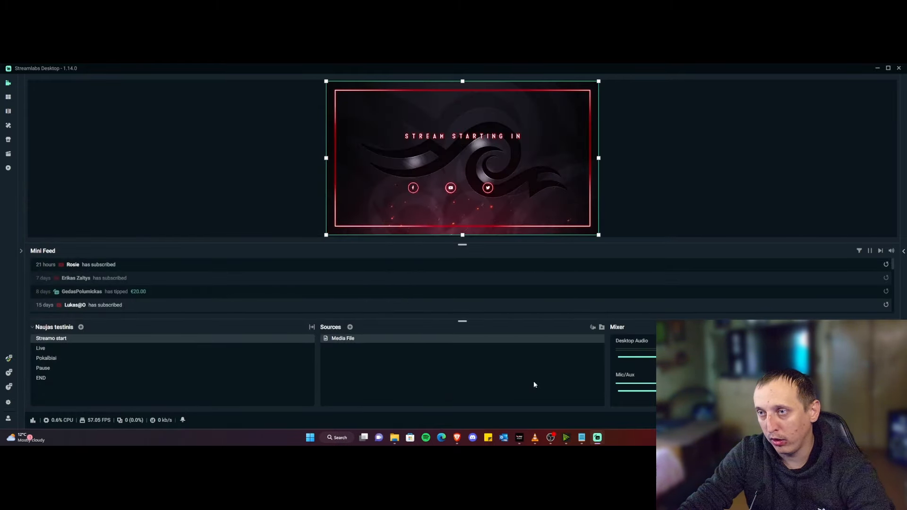
# Lock the Media File source so it cannot be selected or moved in the preview.
pyautogui.click(635, 182)
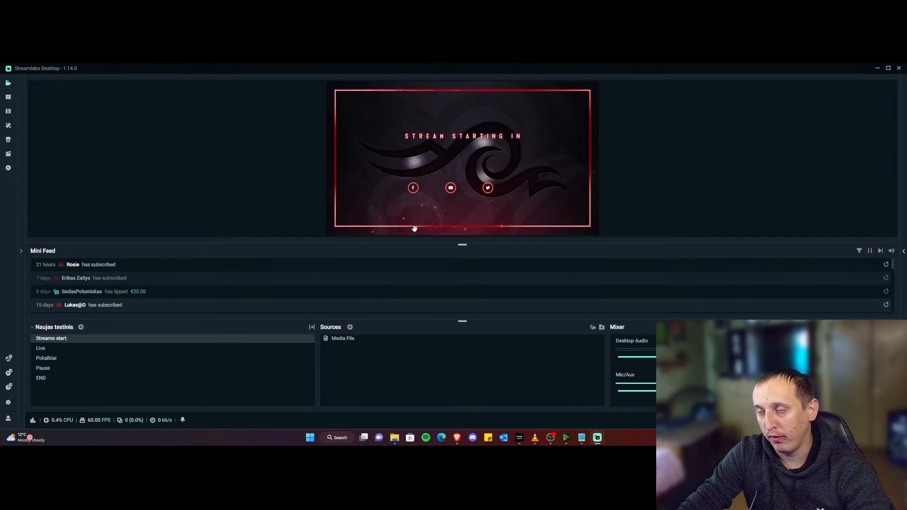
pyautogui.click(497, 194)
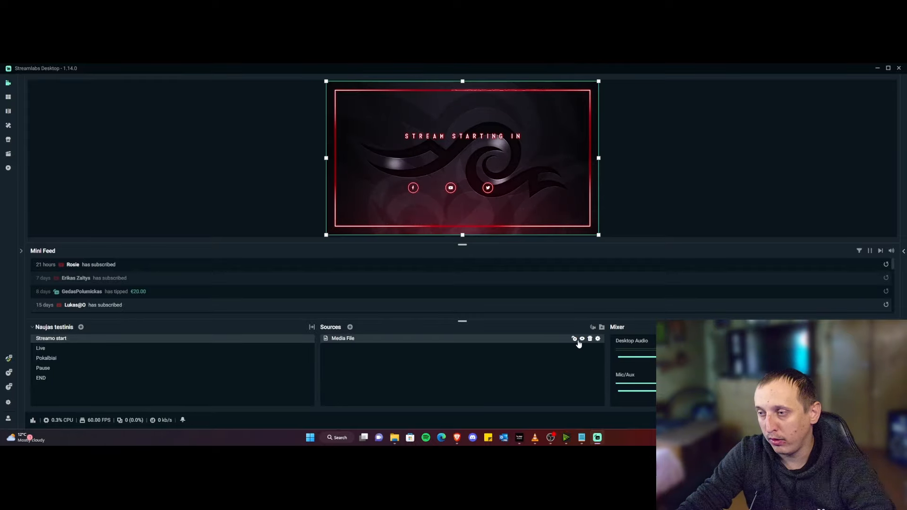
pyautogui.click(548, 237)
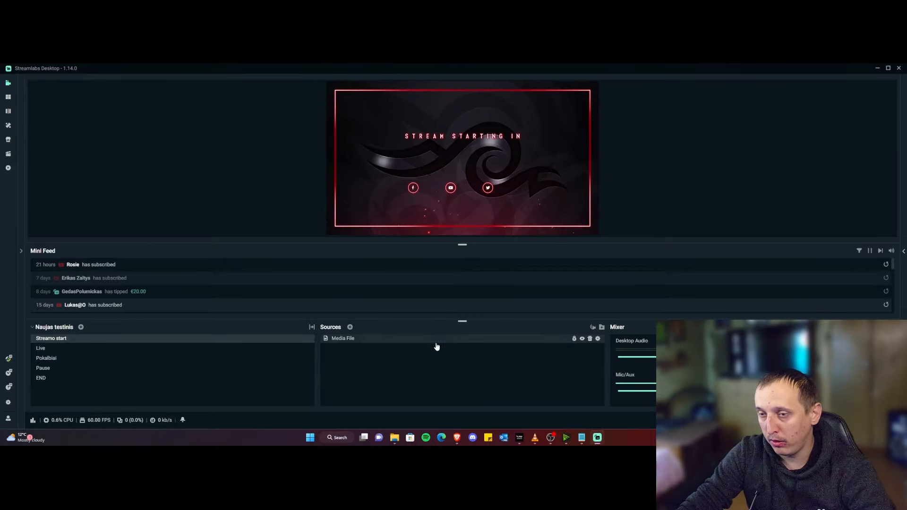
# Add a Text (GDI+) source to the Streamo start scene above the media file.
pyautogui.click(349, 327)
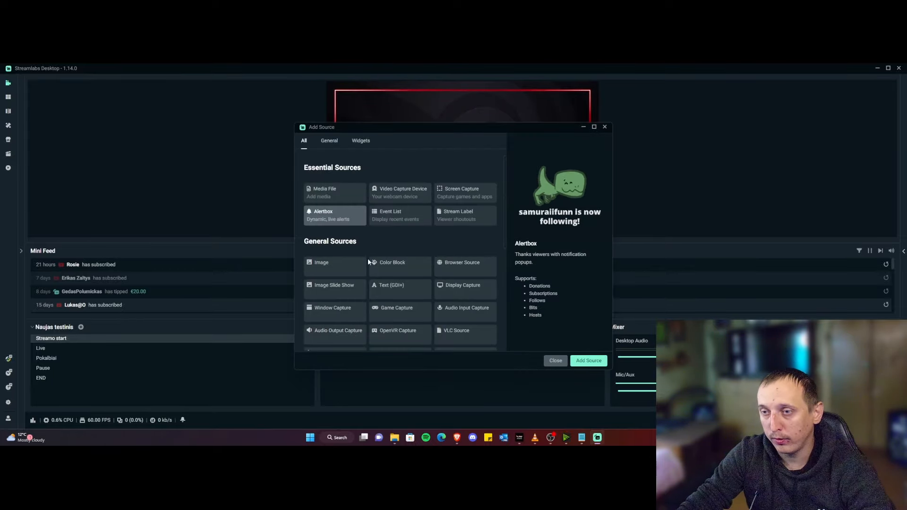
pyautogui.scroll(-3, 401, 284)
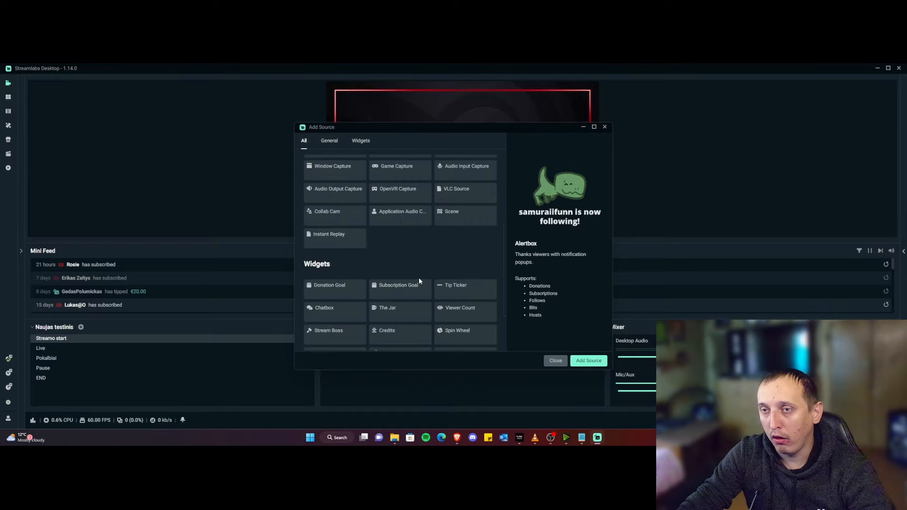
pyautogui.scroll(1, 419, 278)
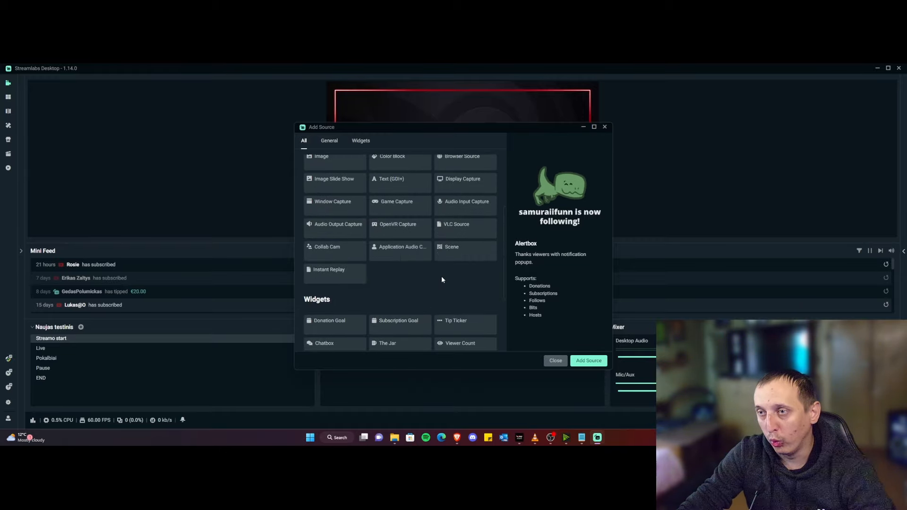
pyautogui.scroll(1, 441, 279)
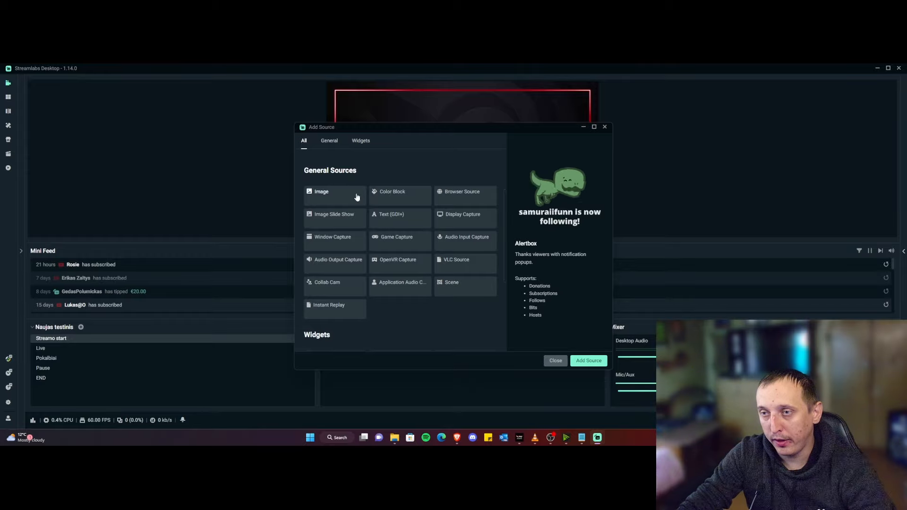
pyautogui.doubleClick(394, 224)
pyautogui.click(537, 293)
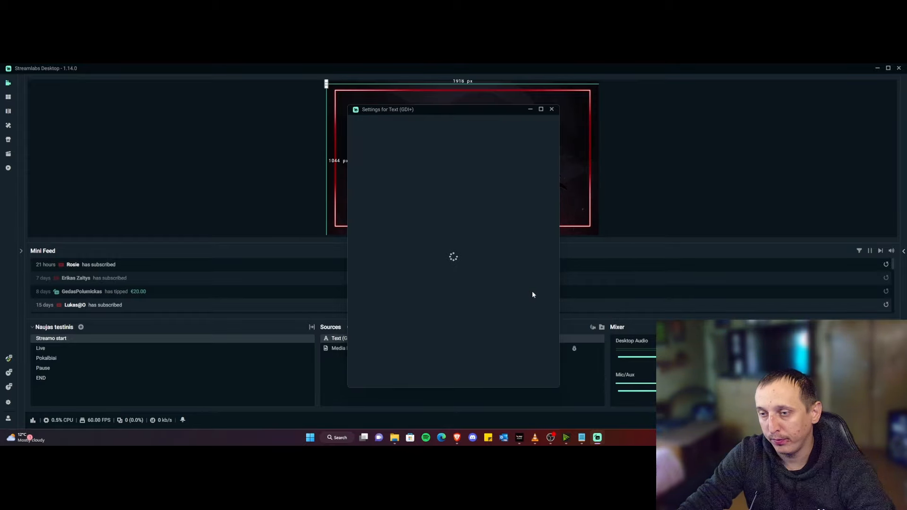
# Enter the streamer's channel name as the source's text, with capital initials and no space.
pyautogui.click(438, 281)
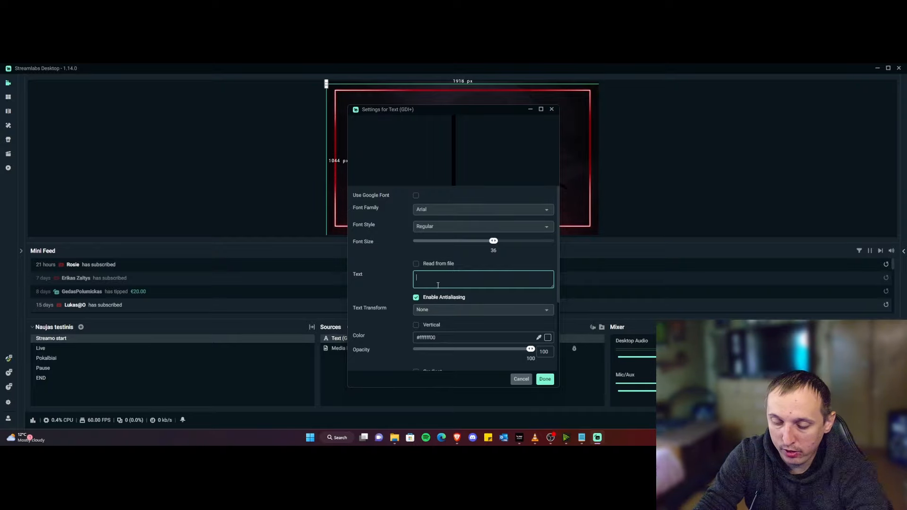
pyautogui.write('paul D')
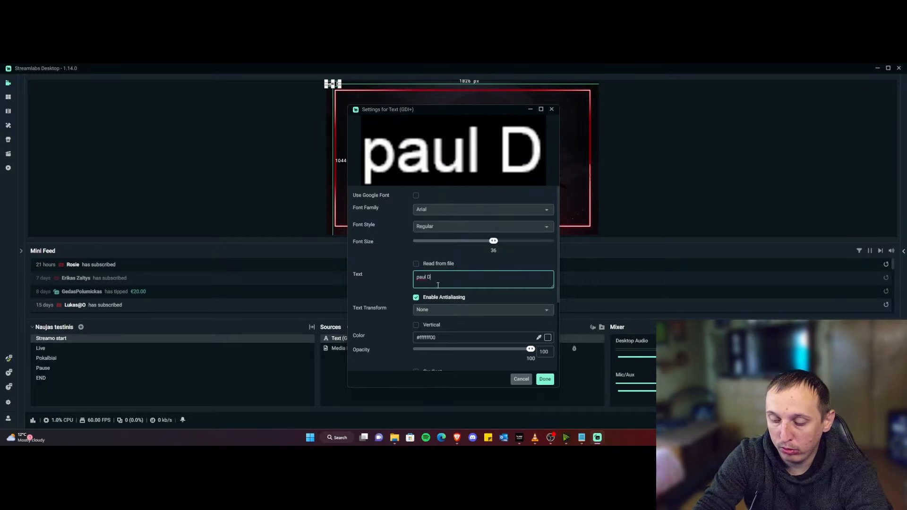
pyautogui.write('yzzo')
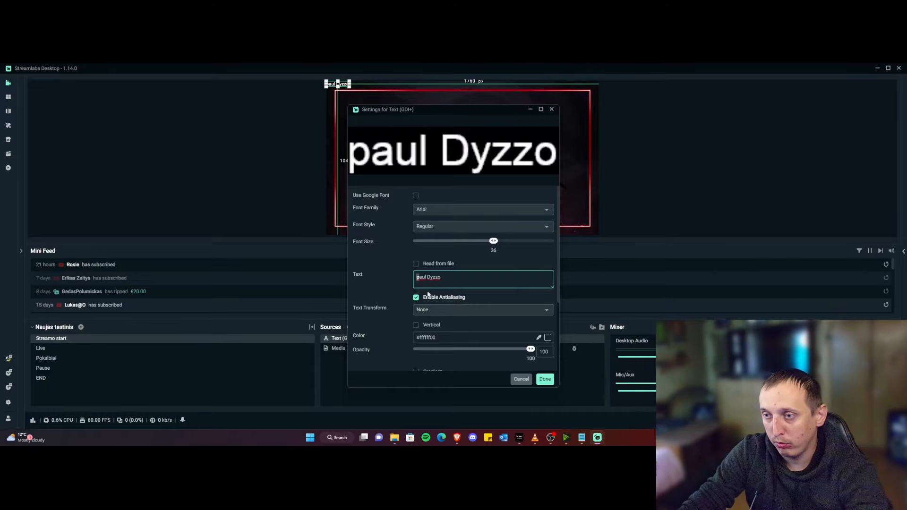
pyautogui.write('D')
pyautogui.press('BackSpace')
pyautogui.write('P')
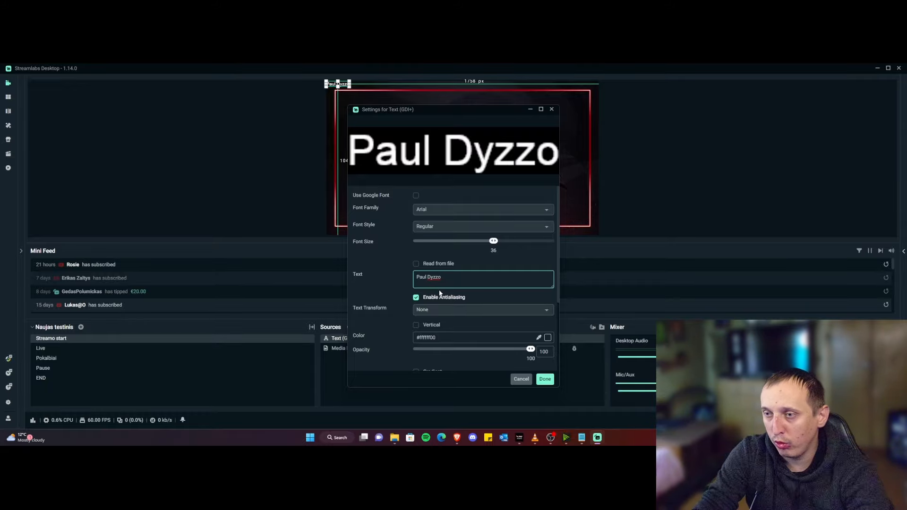
pyautogui.press('BackSpace')
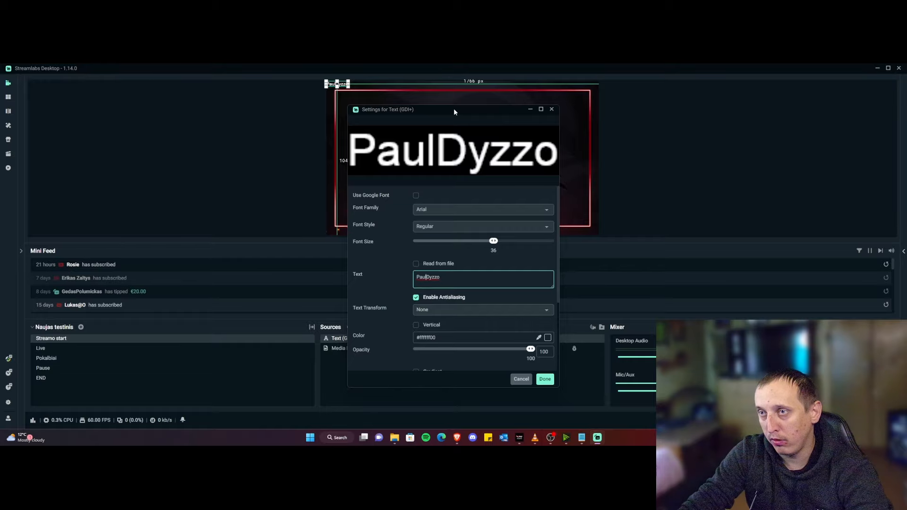
# Set the channel name text's color to a fully saturated red.
pyautogui.moveTo(453, 112); pyautogui.dragTo(478, 110)
pyautogui.scroll(-1, 536, 327)
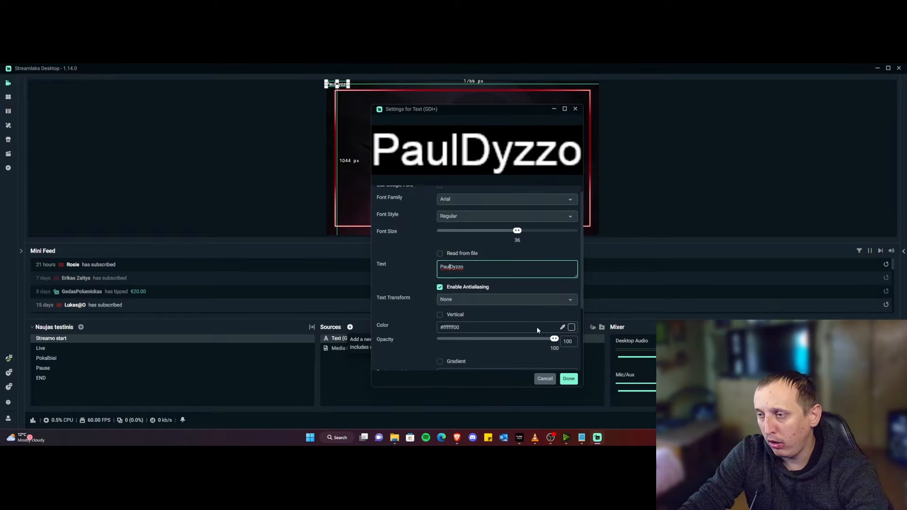
pyautogui.scroll(-1, 536, 327)
pyautogui.click(571, 266)
pyautogui.click(540, 280)
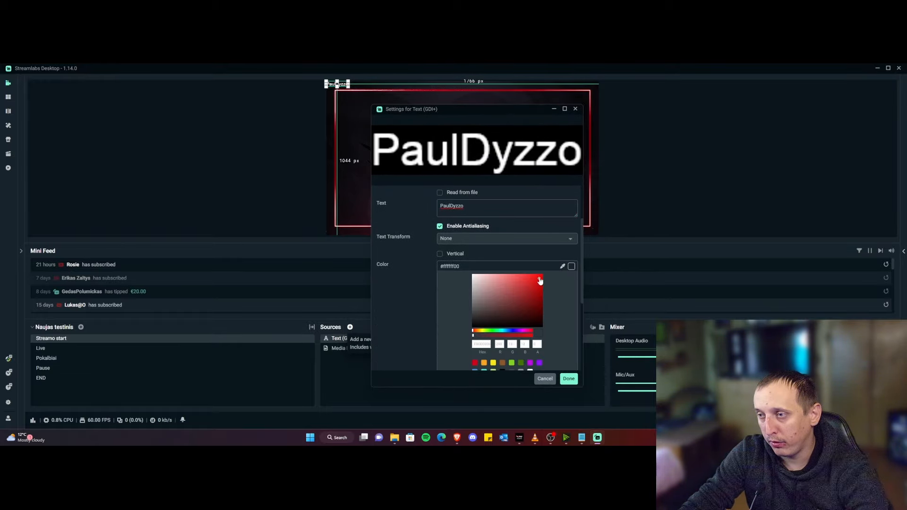
pyautogui.moveTo(541, 279)
pyautogui.mouseDown()
pyautogui.moveTo(541, 298)
pyautogui.moveTo(543, 273)
pyautogui.mouseUp()
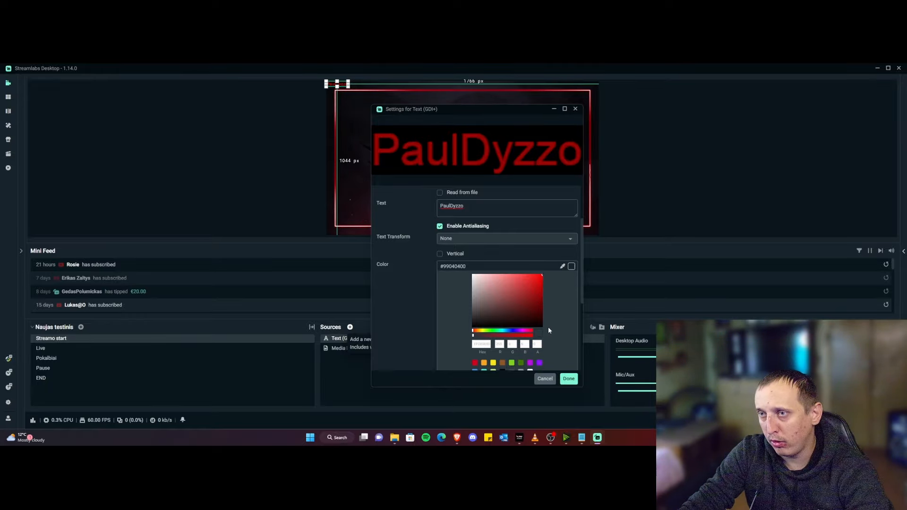
# Place the channel name text just right of the Facebook icon, about 666 px from the canvas's left edge.
pyautogui.moveTo(394, 159); pyautogui.dragTo(431, 188)
pyautogui.click(450, 208)
pyautogui.click(441, 207)
pyautogui.click(447, 206)
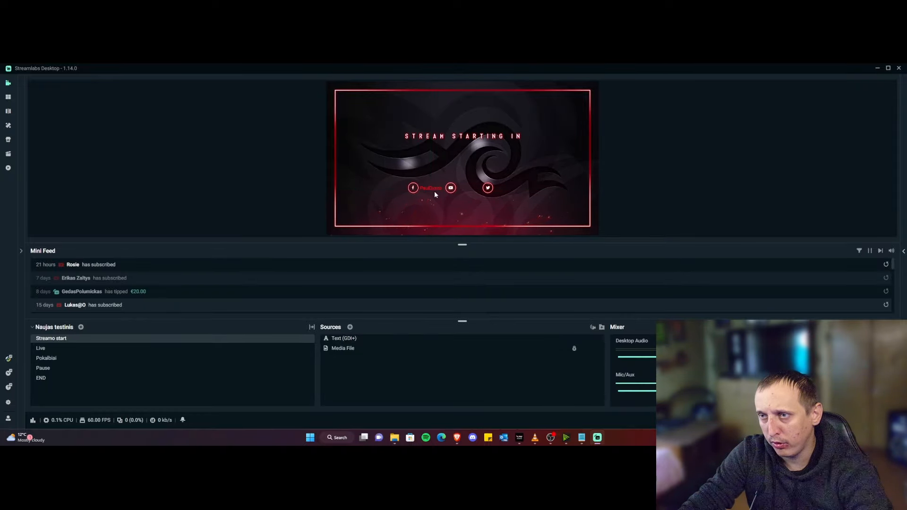
pyautogui.click(430, 187)
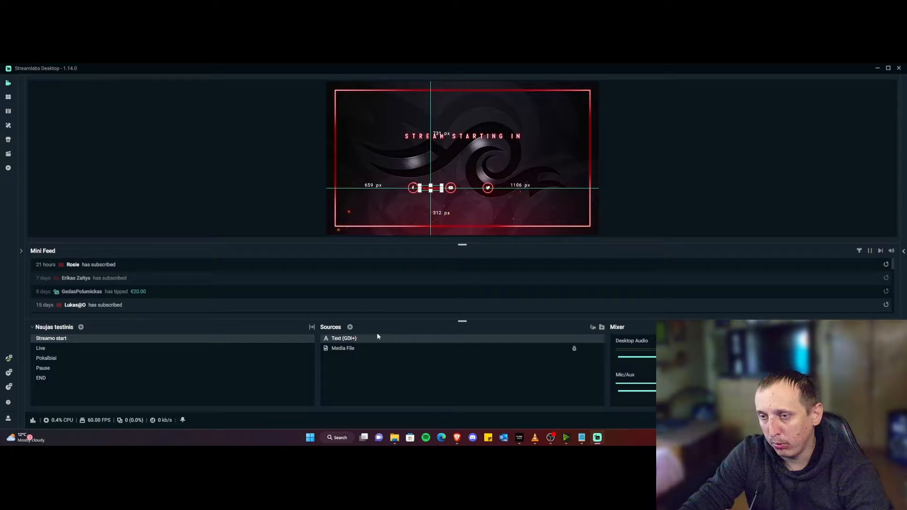
pyautogui.click(449, 218)
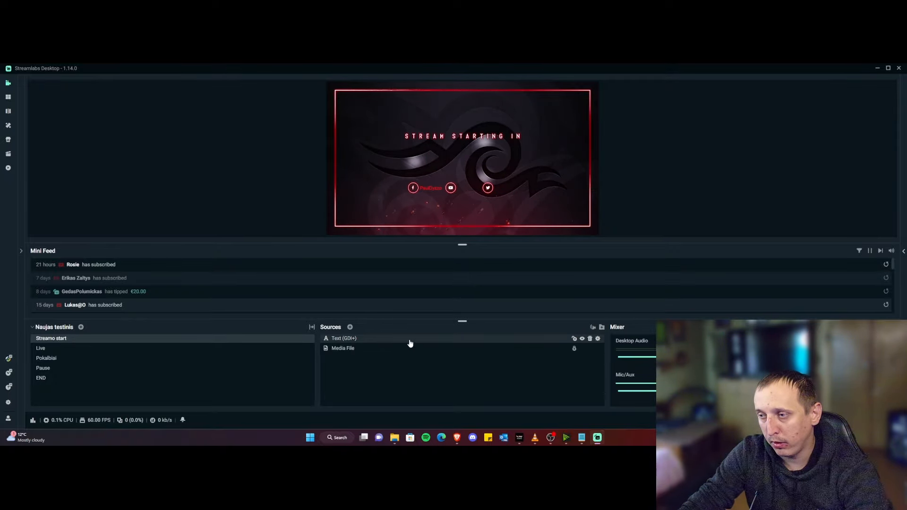
pyautogui.click(431, 187)
pyautogui.click(469, 198)
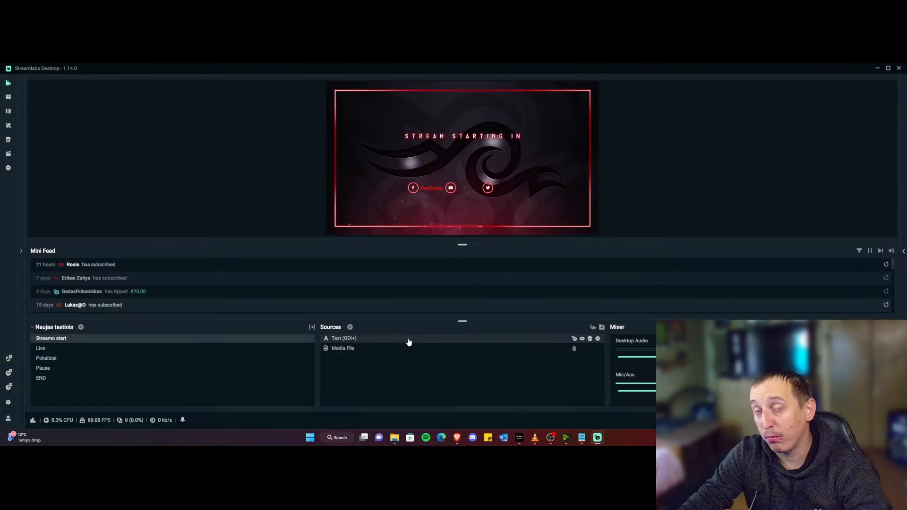
# Duplicate the channel name text source and place the copy between the YouTube and Twitter icons.
pyautogui.rightClick(348, 338)
pyautogui.click(366, 179)
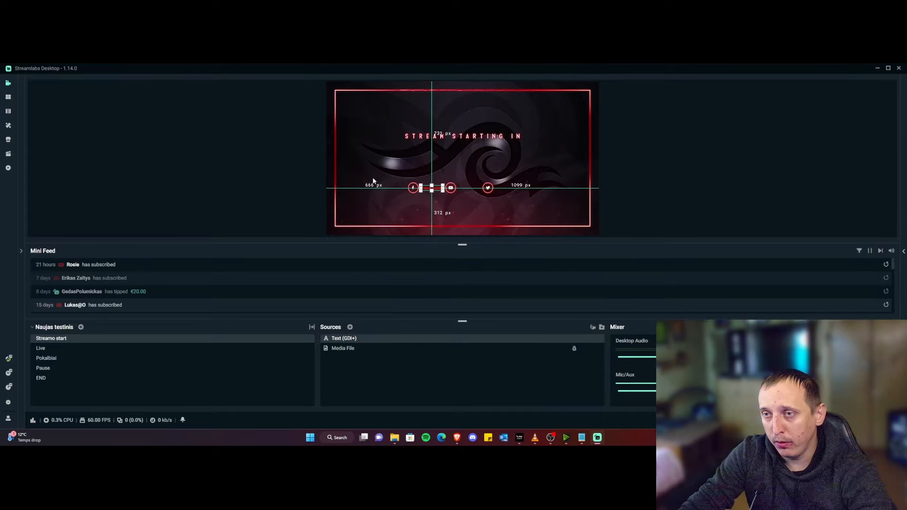
pyautogui.rightClick(348, 342)
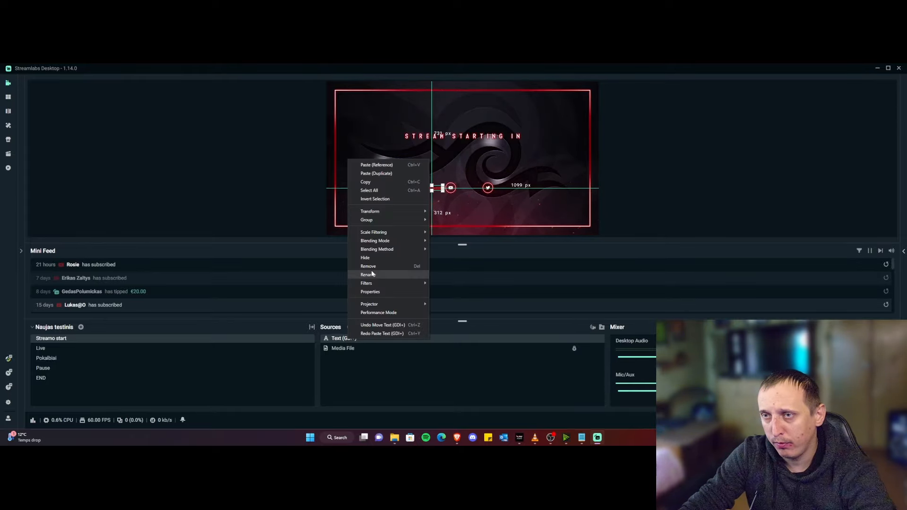
pyautogui.click(381, 174)
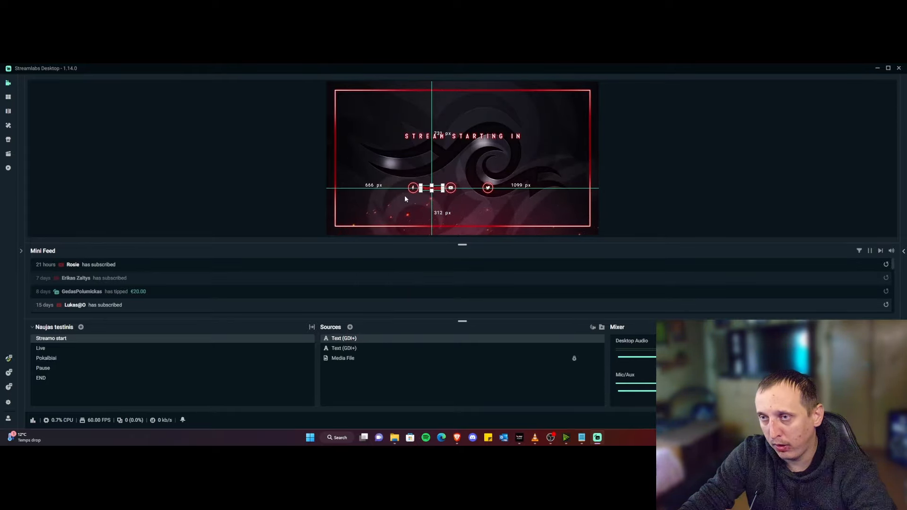
pyautogui.moveTo(443, 189); pyautogui.dragTo(452, 189)
pyautogui.hotkey('ctrl', 'z')
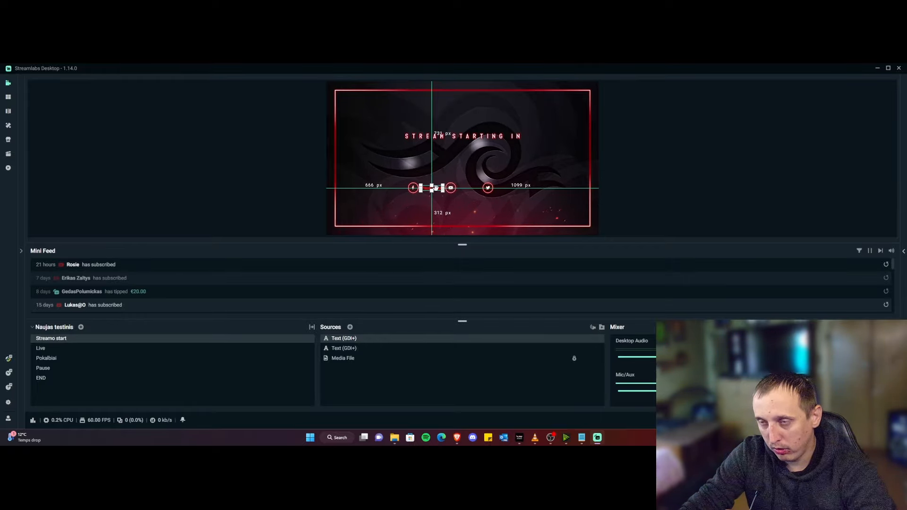
pyautogui.moveTo(434, 188); pyautogui.dragTo(471, 188)
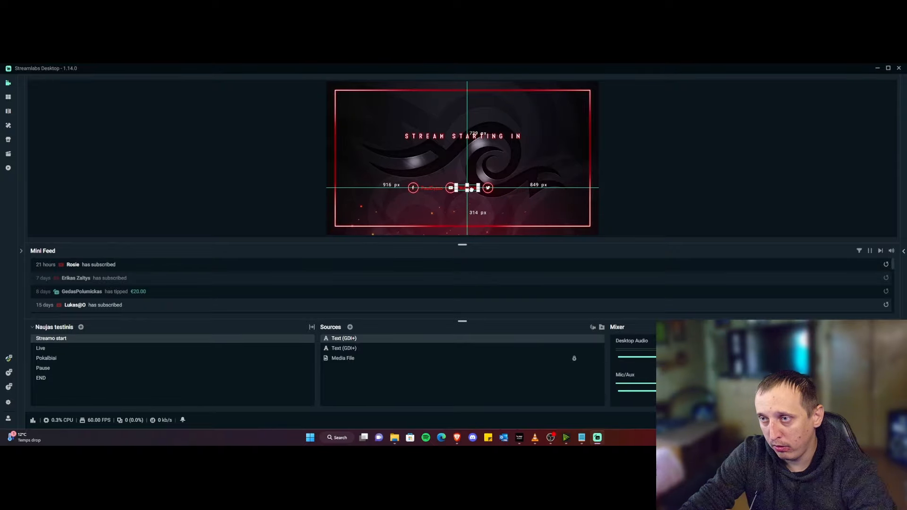
# Paste another duplicate of the text source and place it just right of the Twitter icon.
pyautogui.rightClick(351, 157)
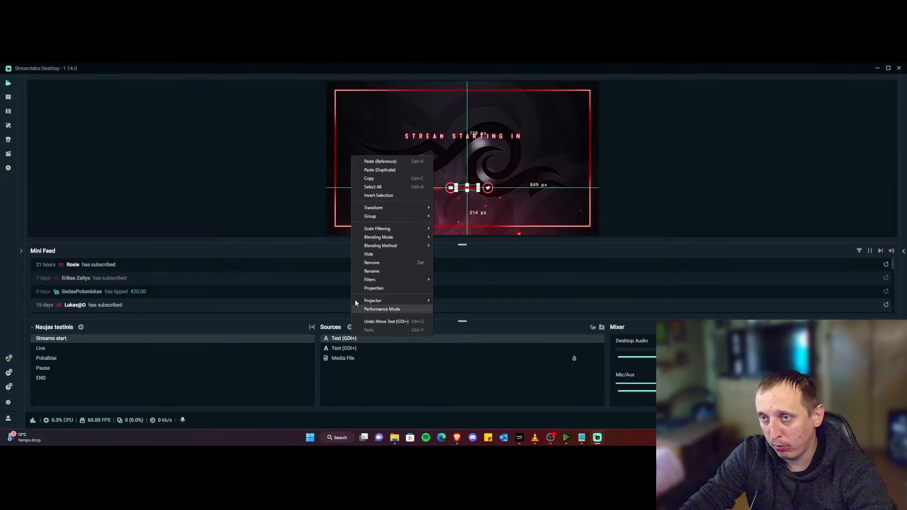
pyautogui.click(388, 170)
pyautogui.moveTo(467, 188); pyautogui.dragTo(505, 188)
pyautogui.click(476, 213)
# Replace the text beside the Twitter icon with the placeholder "asfwsefw" and save the source settings.
pyautogui.doubleClick(350, 338)
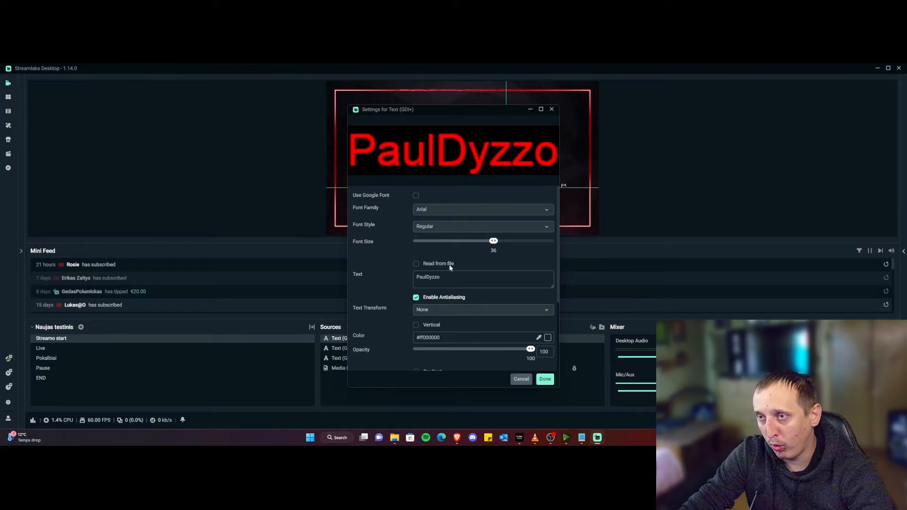
pyautogui.moveTo(433, 116); pyautogui.dragTo(213, 132)
pyautogui.doubleClick(221, 288)
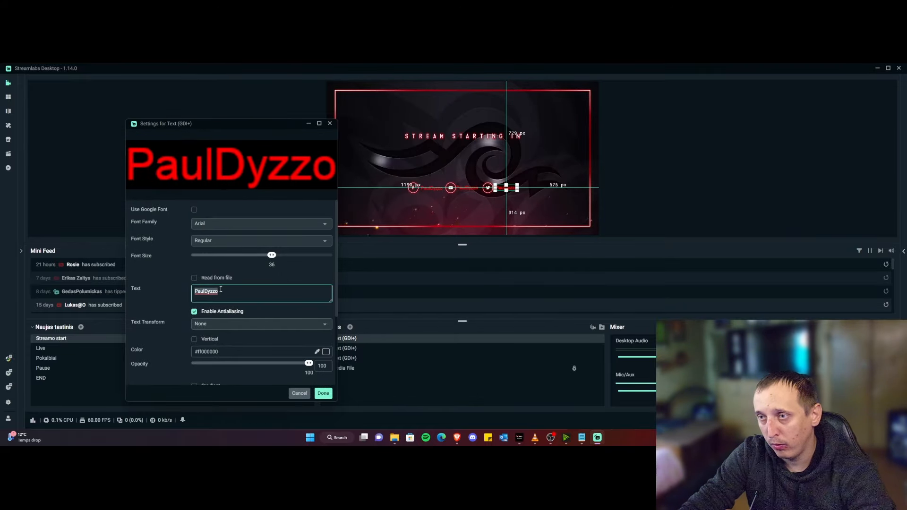
pyautogui.write('asasf')
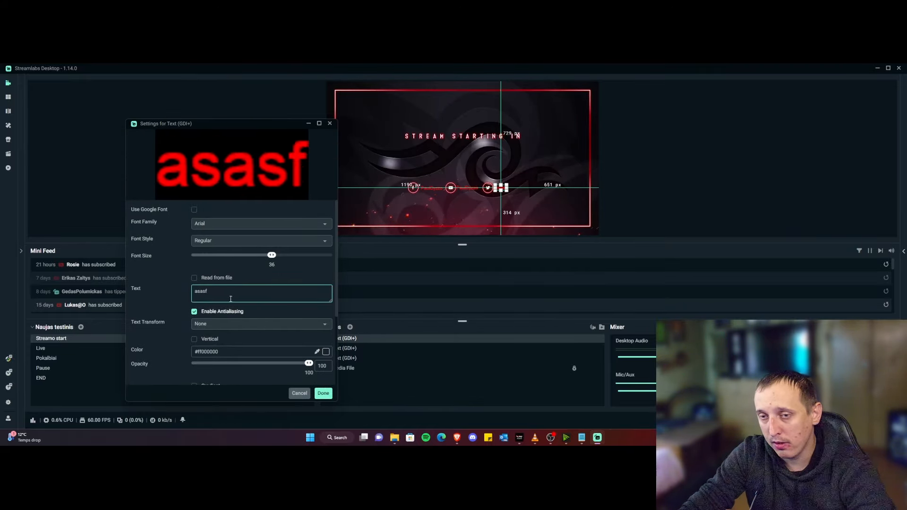
pyautogui.doubleClick(201, 299)
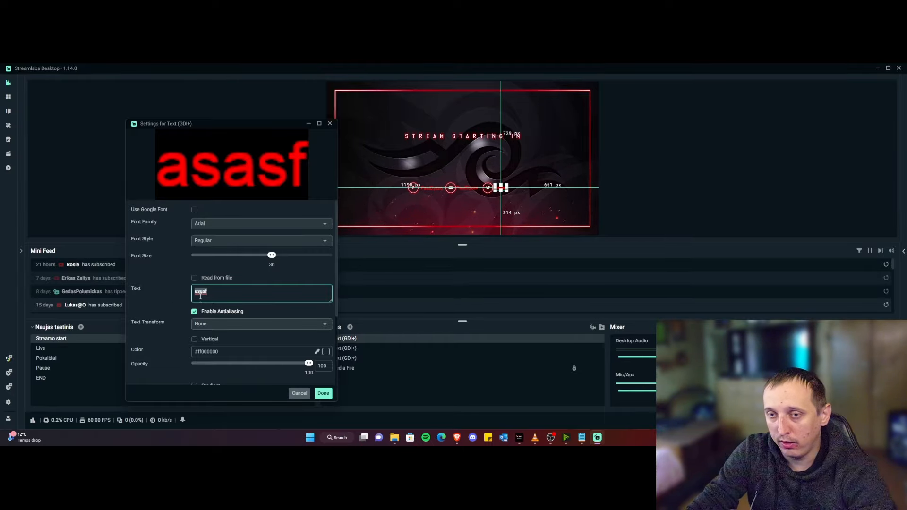
pyautogui.write('asfwsefw')
pyautogui.click(323, 393)
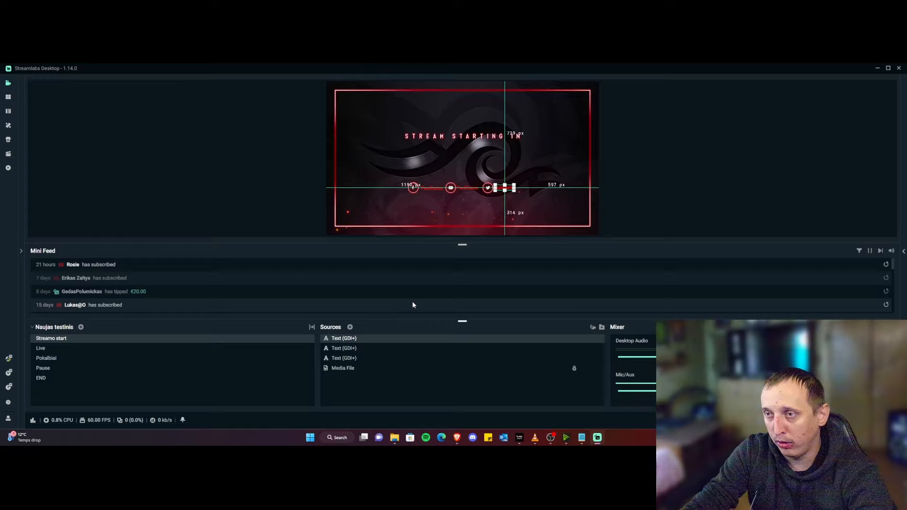
pyautogui.click(463, 228)
# Replace the text beside the YouTube icon with the placeholder "wrgewfer" and select the text source beside the Facebook icon.
pyautogui.click(461, 188)
pyautogui.doubleClick(346, 350)
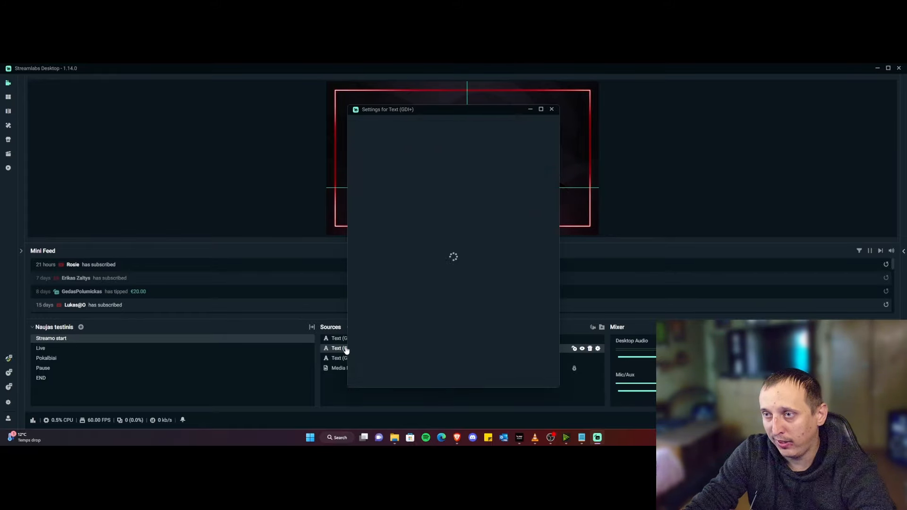
pyautogui.doubleClick(444, 276)
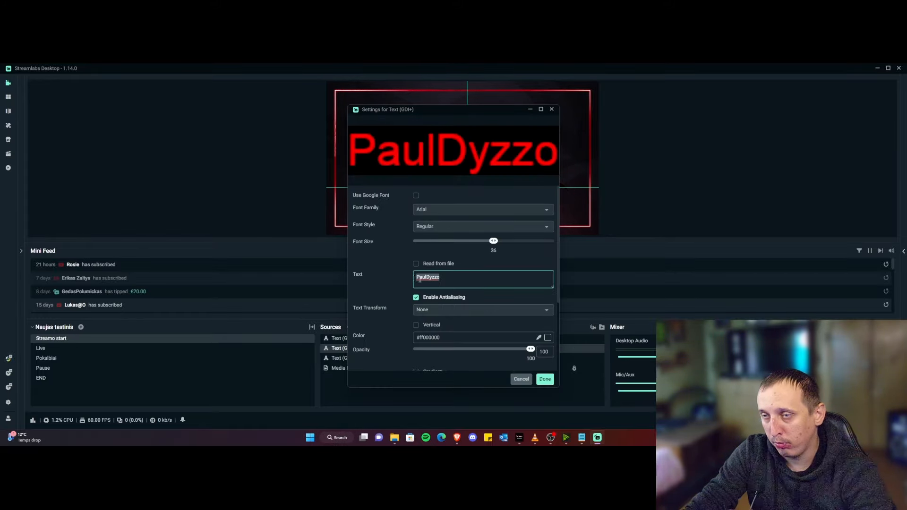
pyautogui.write('wrgewfer')
pyautogui.click(544, 378)
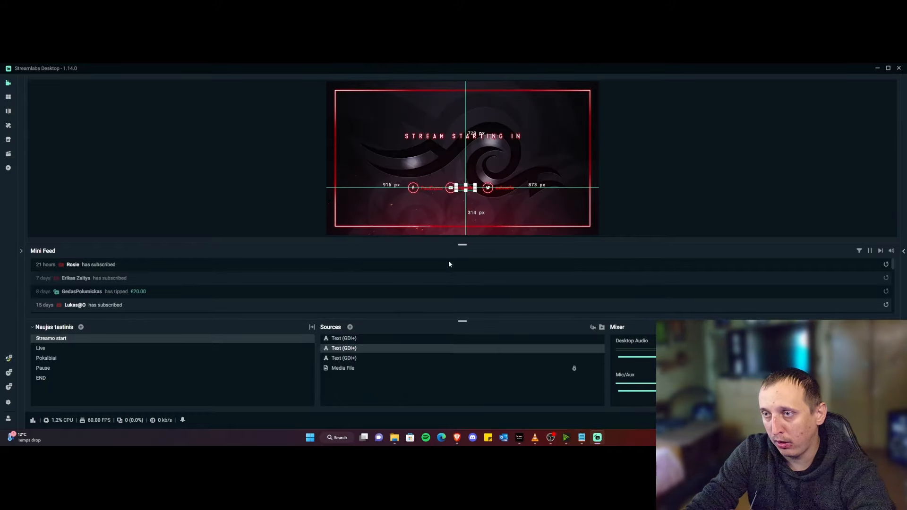
pyautogui.click(354, 359)
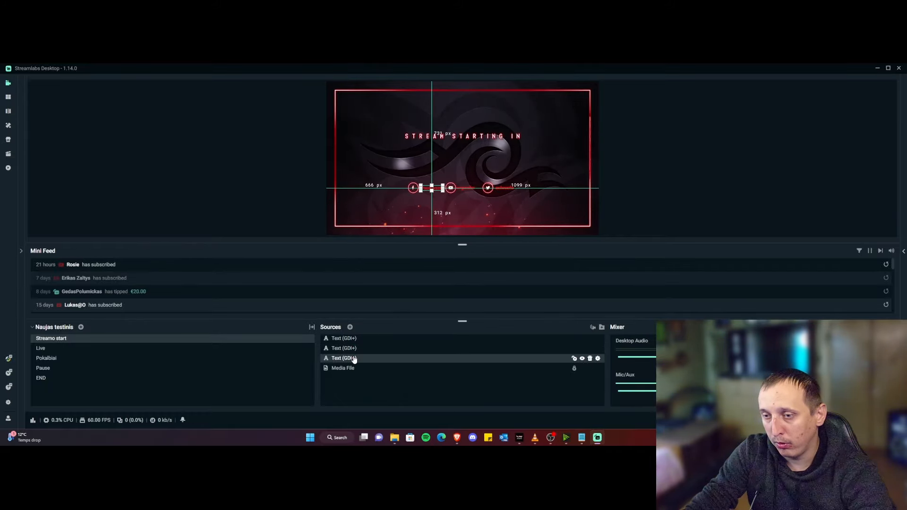
# Replace the text beside the Facebook icon with the placeholder "ertghrtr" and save the source settings.
pyautogui.doubleClick(354, 358)
pyautogui.doubleClick(440, 281)
pyautogui.write('ertghrtr')
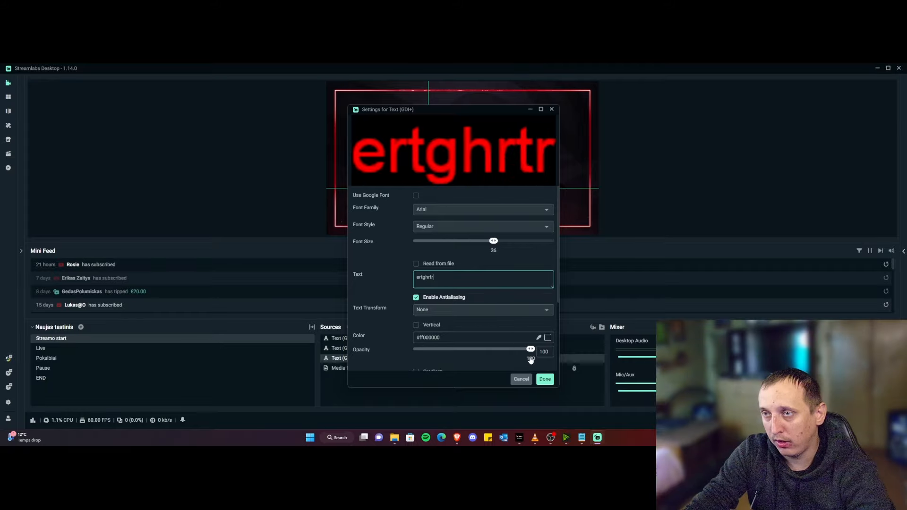
pyautogui.click(545, 379)
# Lock the three text sources in the Streamo start scene and clear the selection.
pyautogui.click(575, 338)
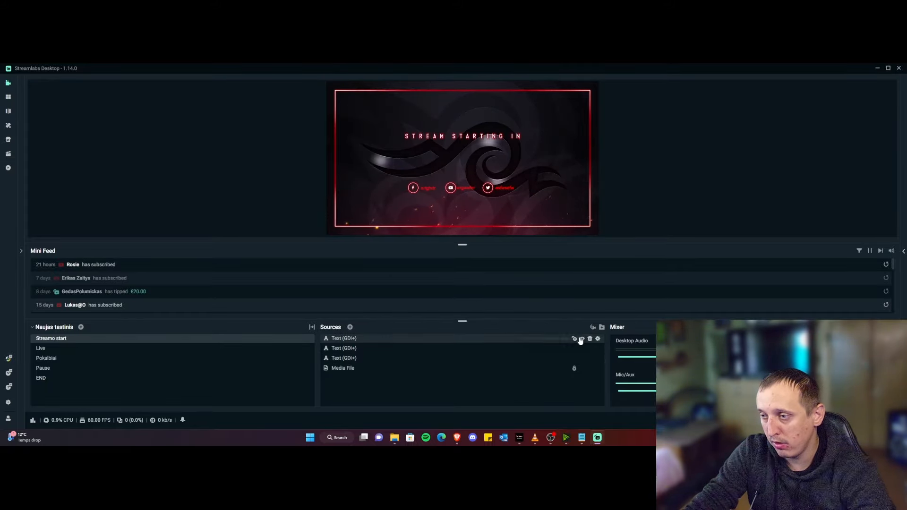
pyautogui.click(574, 348)
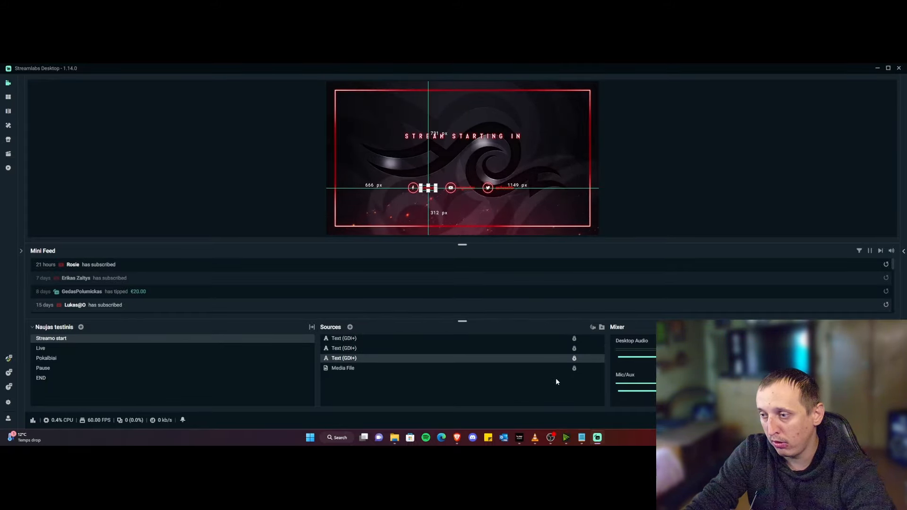
pyautogui.click(525, 222)
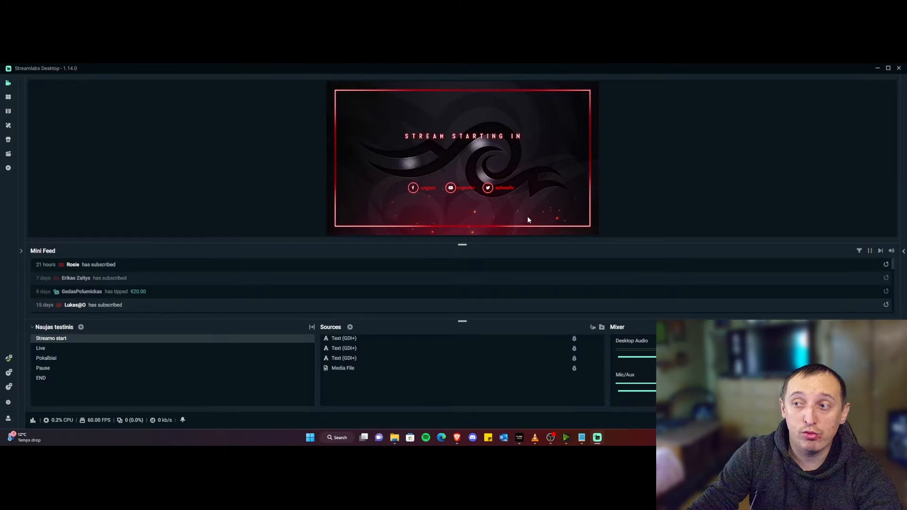
# Add a Display Capture source to the Live scene, keeping the primary monitor and cursor capture settings.
pyautogui.click(86, 349)
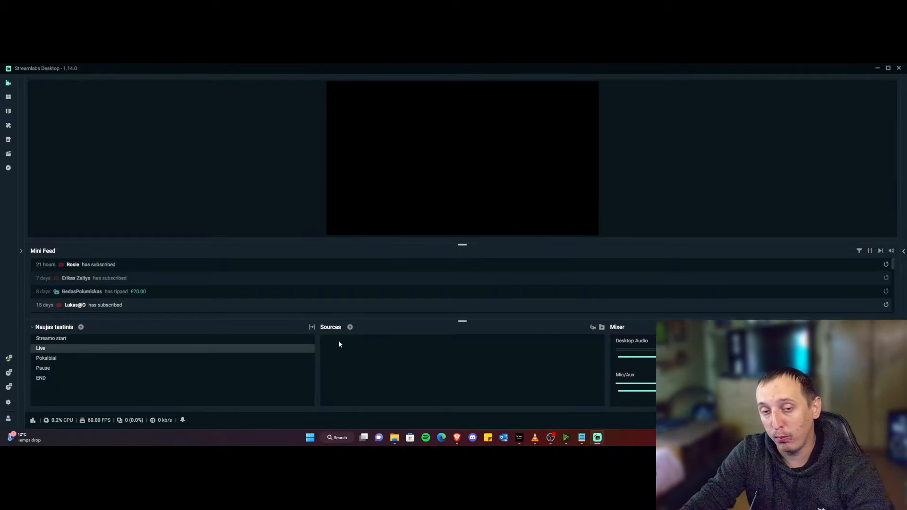
pyautogui.click(350, 327)
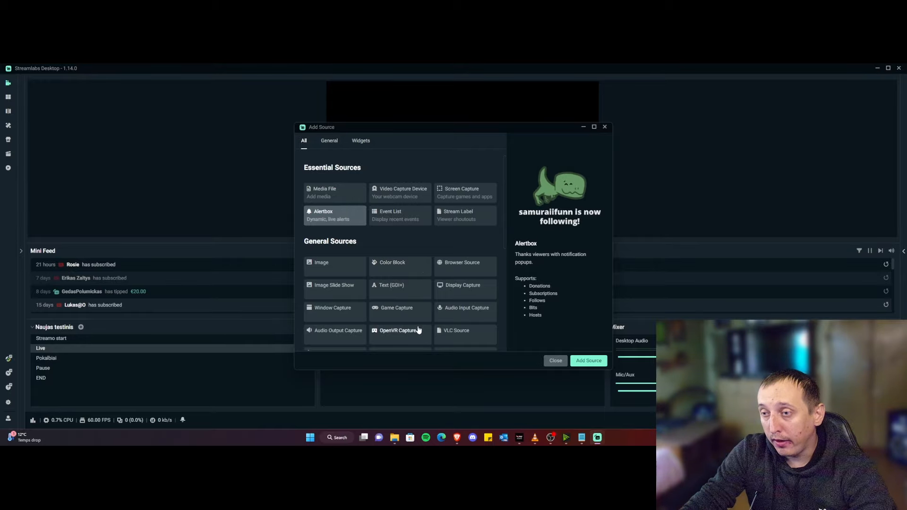
pyautogui.doubleClick(467, 298)
pyautogui.click(545, 291)
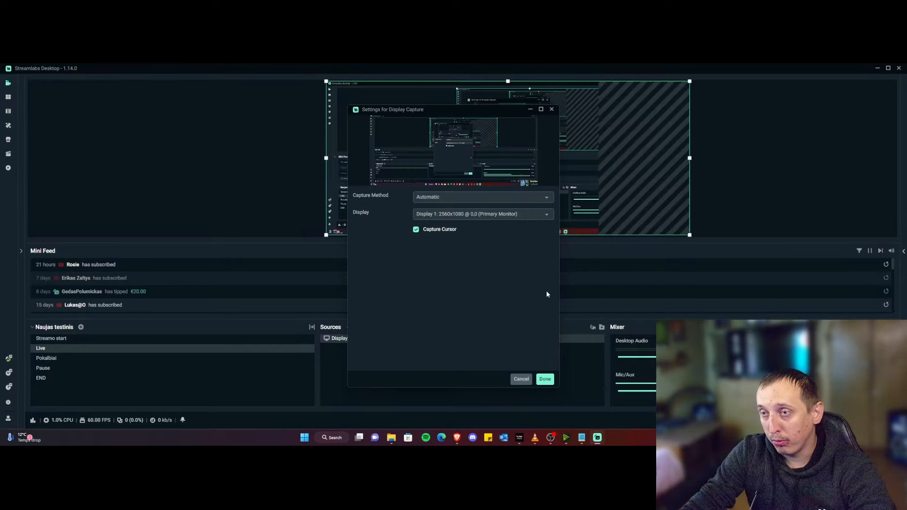
pyautogui.press('Return')
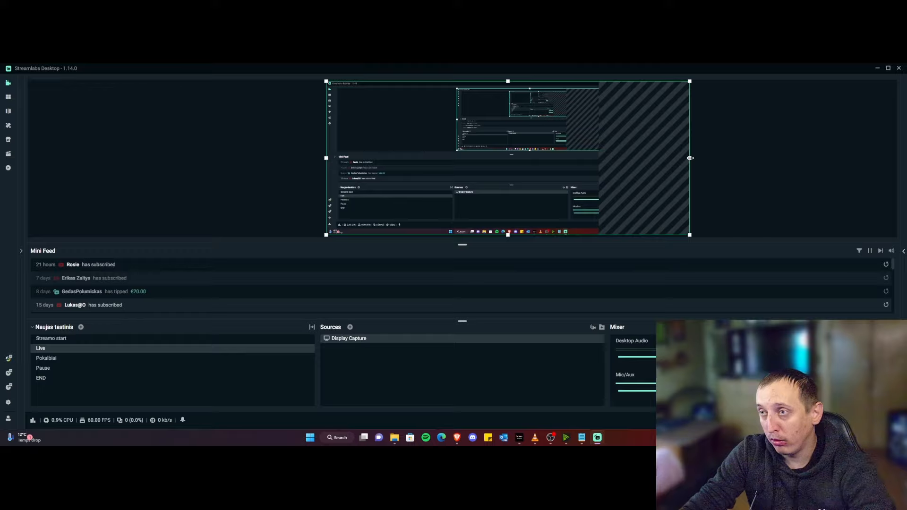
# Scale the display capture down proportionally to fit the canvas width.
pyautogui.moveTo(690, 158); pyautogui.dragTo(598, 160)
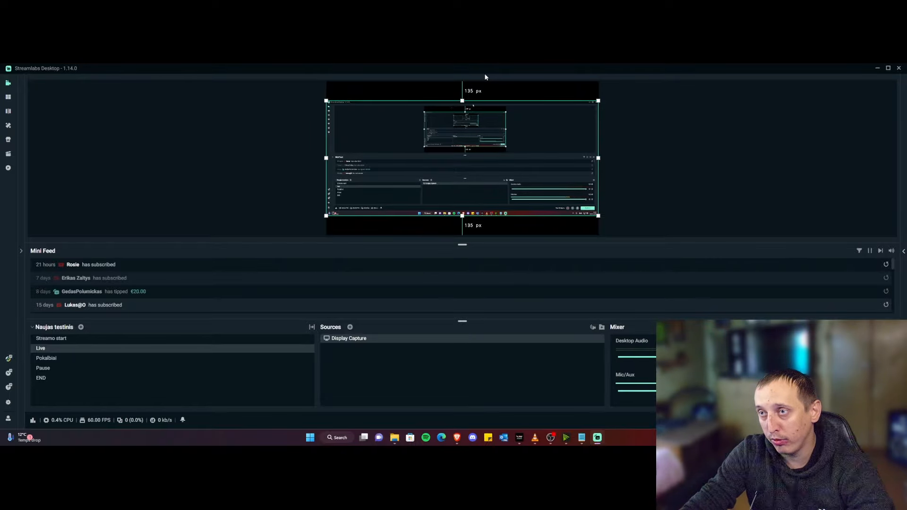
pyautogui.click(263, 144)
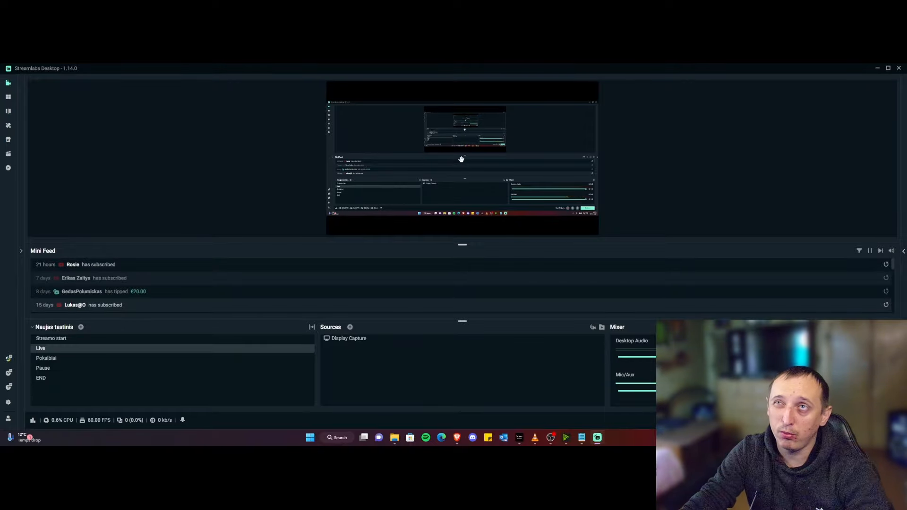
# Enlarge the display capture to fill the full canvas height, roughly centre it with both sides overhanging, and lock it.
pyautogui.click(487, 161)
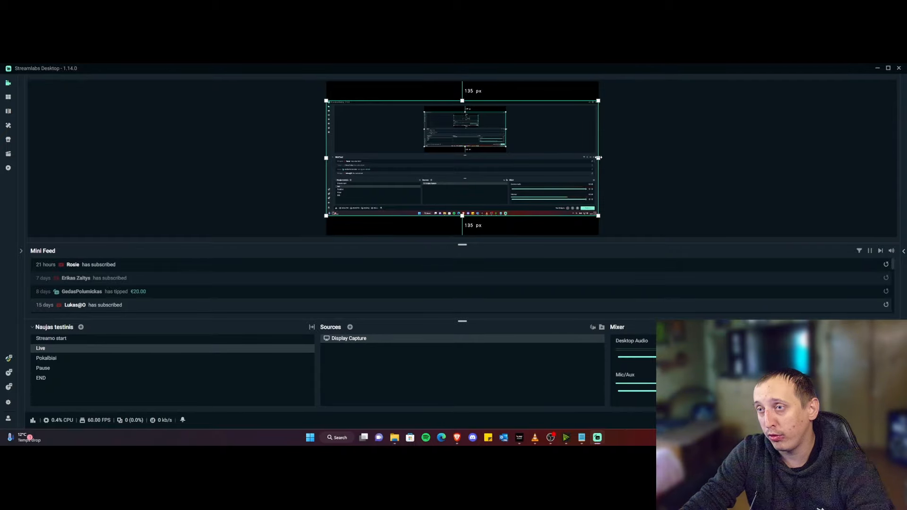
pyautogui.moveTo(598, 158); pyautogui.dragTo(532, 161)
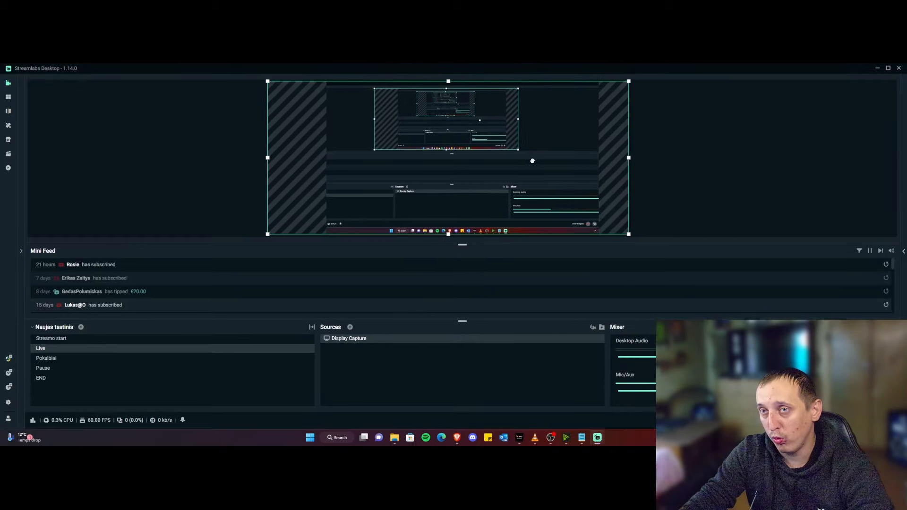
pyautogui.click(727, 165)
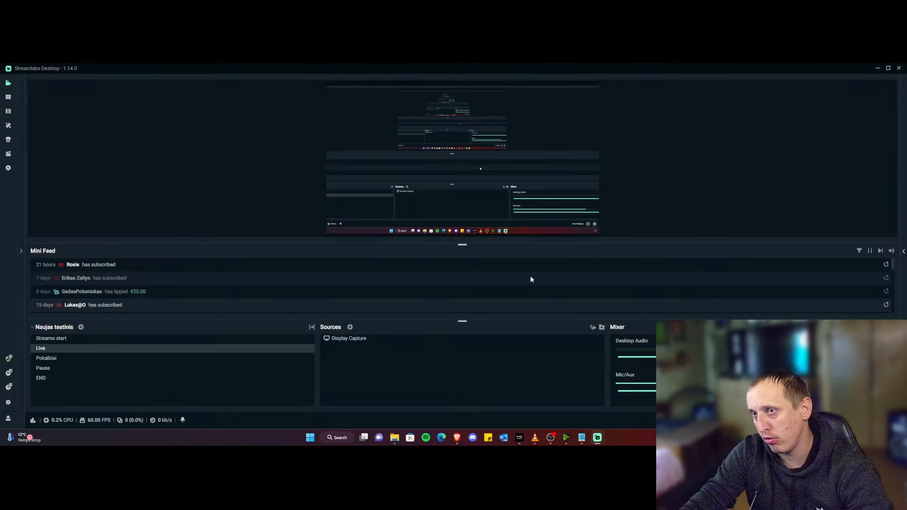
pyautogui.click(576, 340)
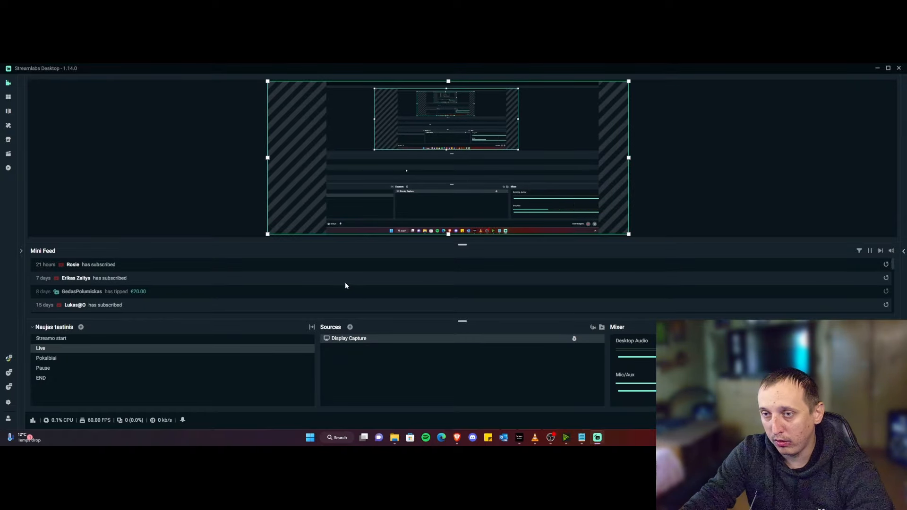
# Add an Alertbox source with its default settings to the Live scene and trigger a test Super Chat alert.
pyautogui.click(350, 327)
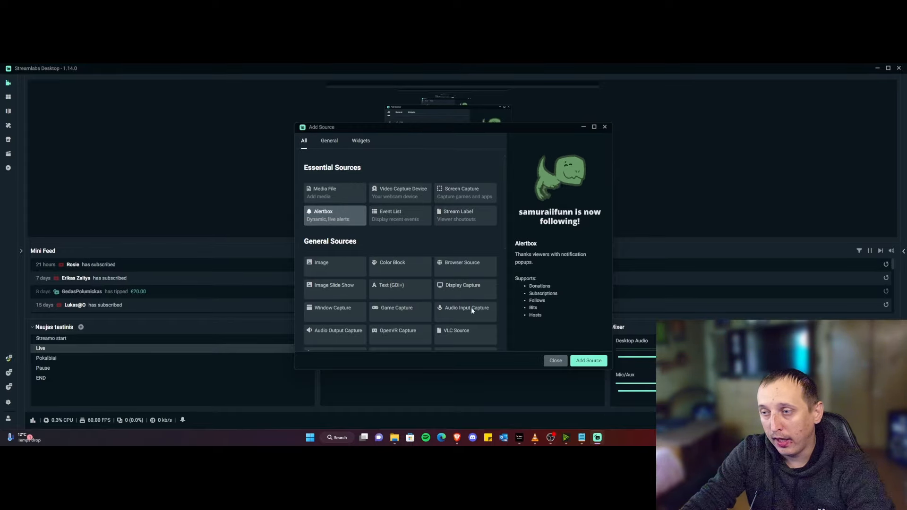
pyautogui.click(588, 360)
pyautogui.click(531, 297)
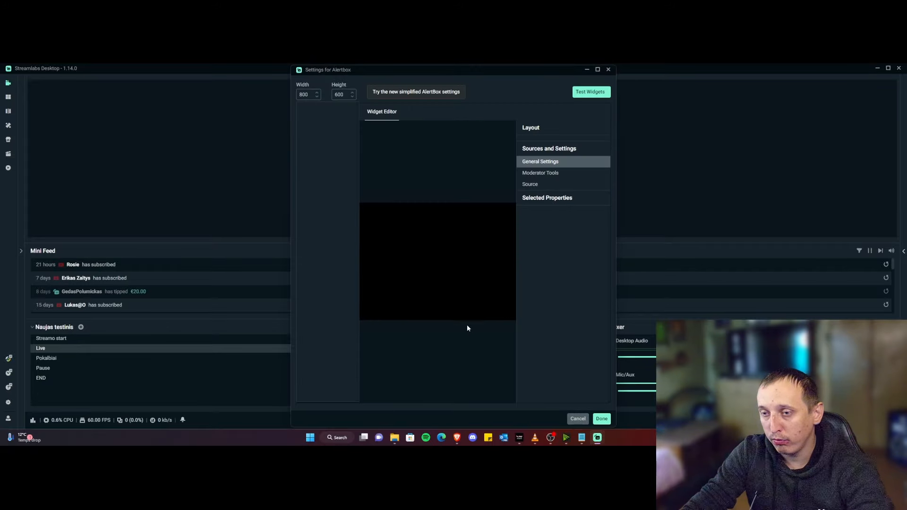
pyautogui.click(602, 419)
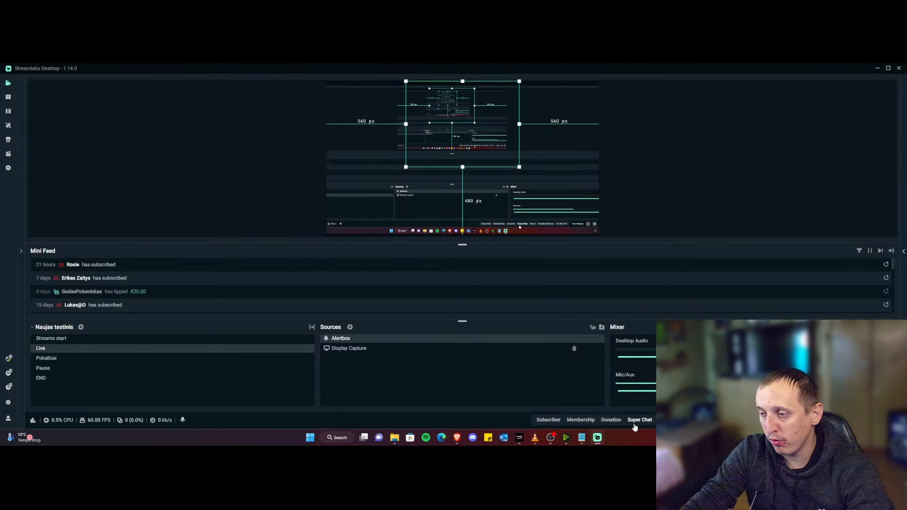
pyautogui.click(642, 420)
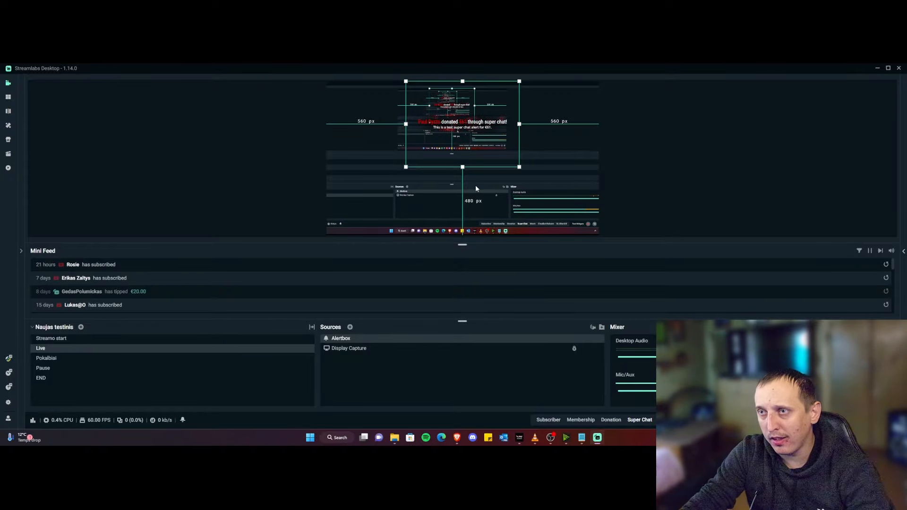
# Nudge the Alertbox 20 px to the left on the canvas and lock it.
pyautogui.press('Left')
pyautogui.press('Left')
pyautogui.press('Left')
pyautogui.press('Left')
pyautogui.press('Left')
pyautogui.press('Left')
pyautogui.press('Left')
pyautogui.press('Left')
pyautogui.press('Left')
pyautogui.press('Left')
pyautogui.press('Left')
pyautogui.press('Left')
pyautogui.press('Left')
pyautogui.press('Left')
pyautogui.press('Left')
pyautogui.press('Left')
pyautogui.press('Left')
pyautogui.press('Left')
pyautogui.press('Left')
pyautogui.press('Left')
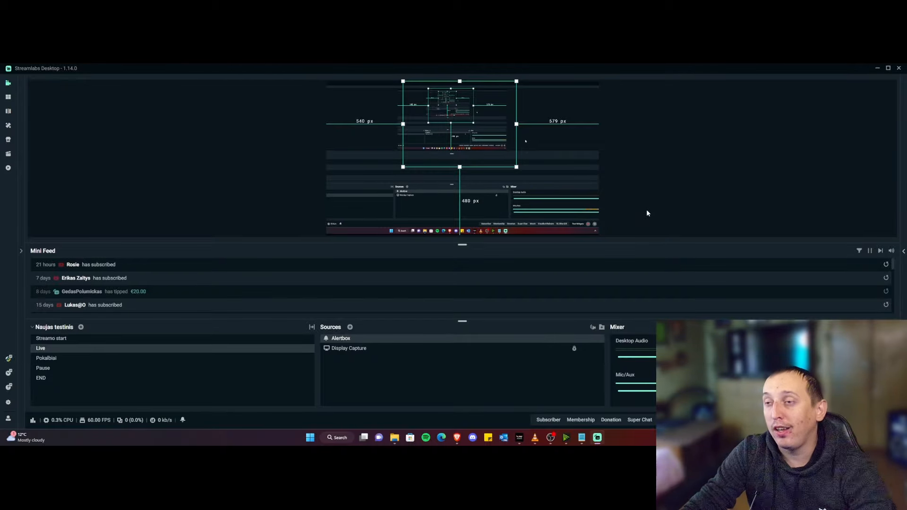
pyautogui.click(636, 197)
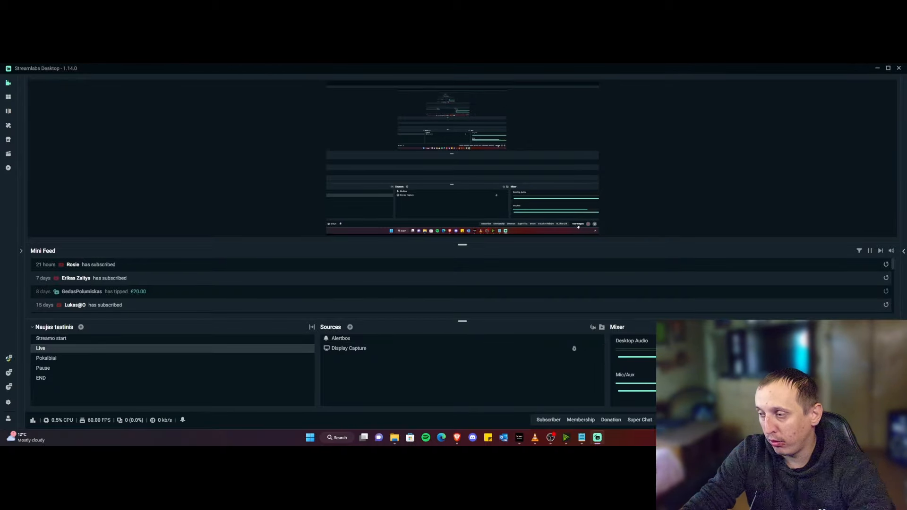
pyautogui.click(569, 339)
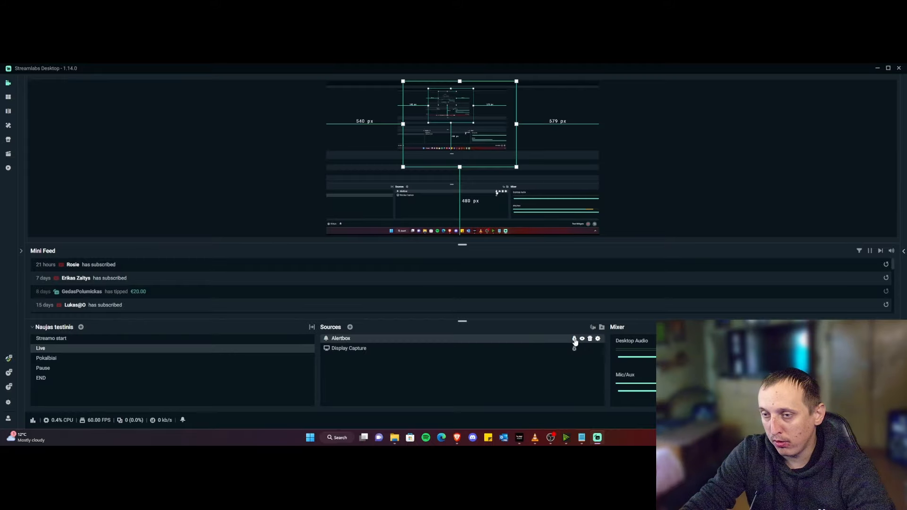
# Add a new Media File source named "webcam" to the Live scene.
pyautogui.click(350, 327)
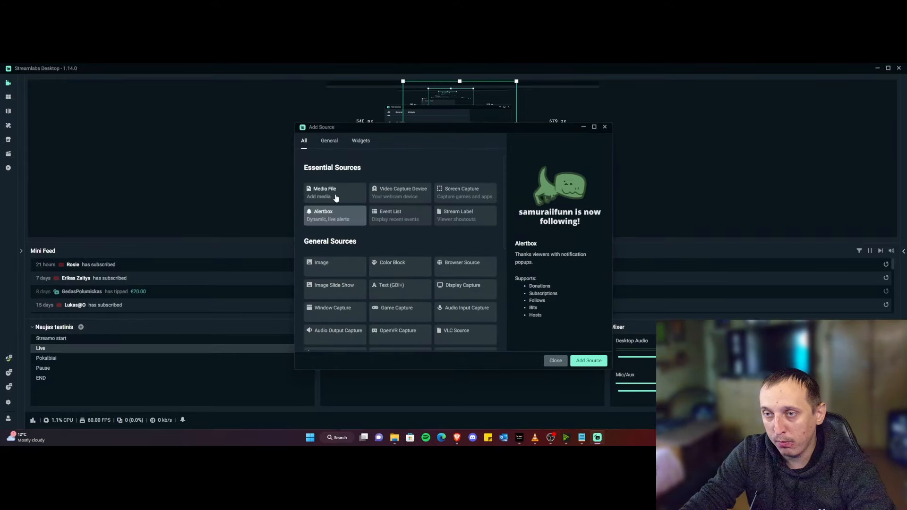
pyautogui.moveTo(404, 127); pyautogui.dragTo(558, 289)
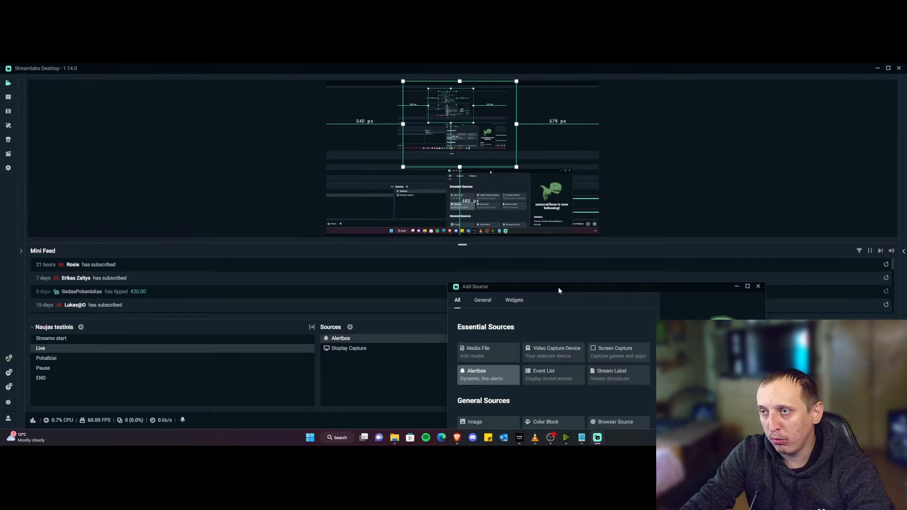
pyautogui.moveTo(558, 289); pyautogui.dragTo(371, 143)
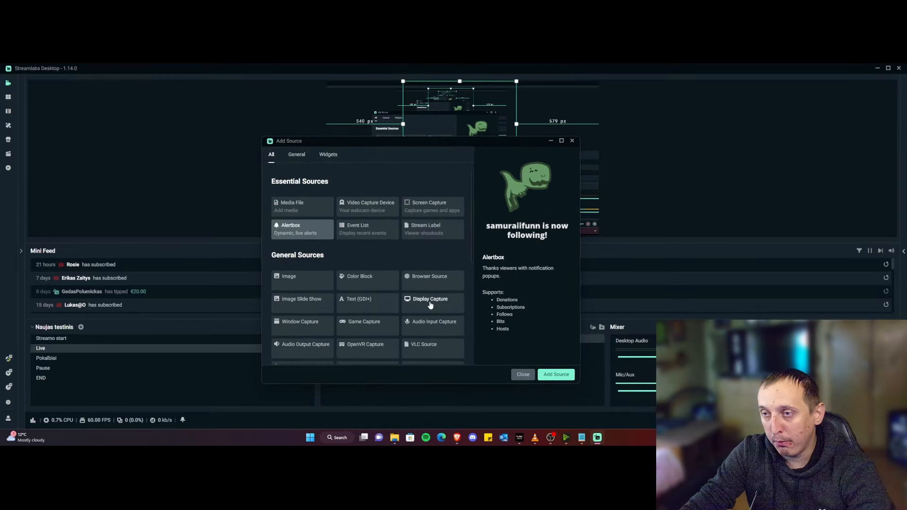
pyautogui.hotkey('ctrl', 'Tab')
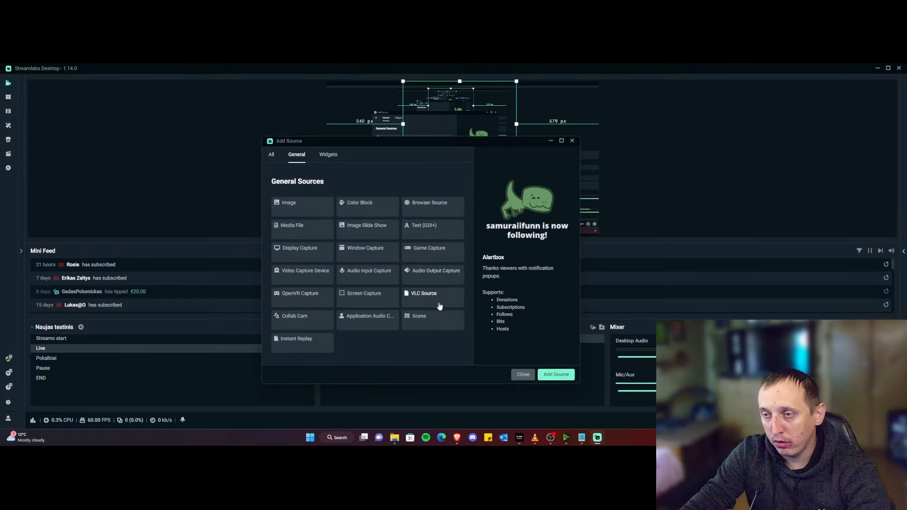
pyautogui.click(271, 154)
pyautogui.doubleClick(310, 209)
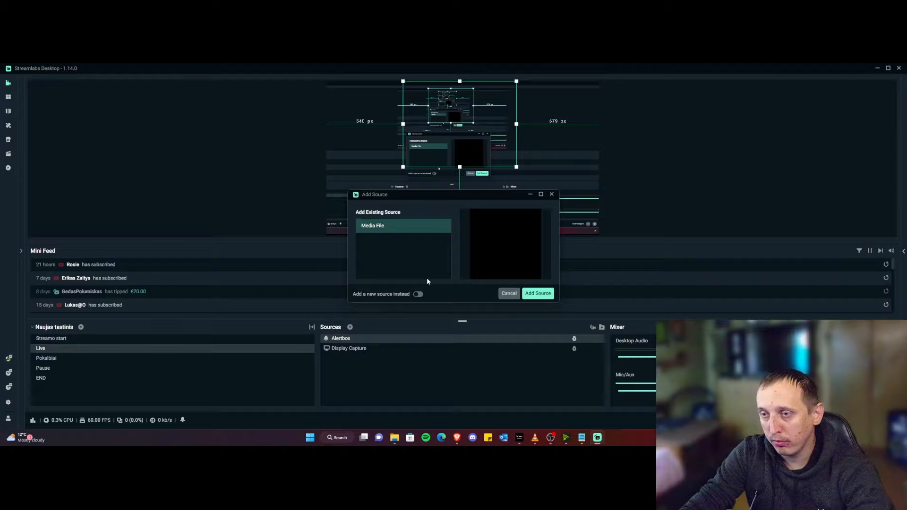
pyautogui.click(418, 295)
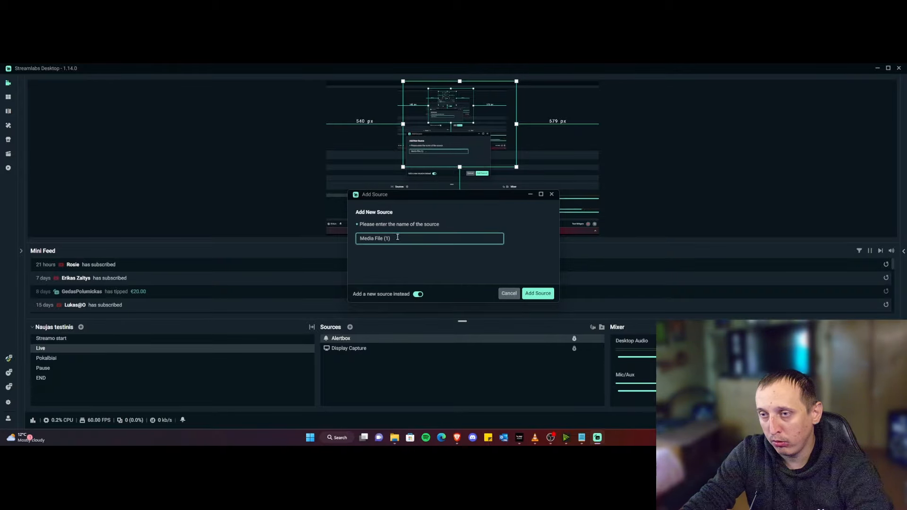
pyautogui.moveTo(397, 238); pyautogui.dragTo(307, 243)
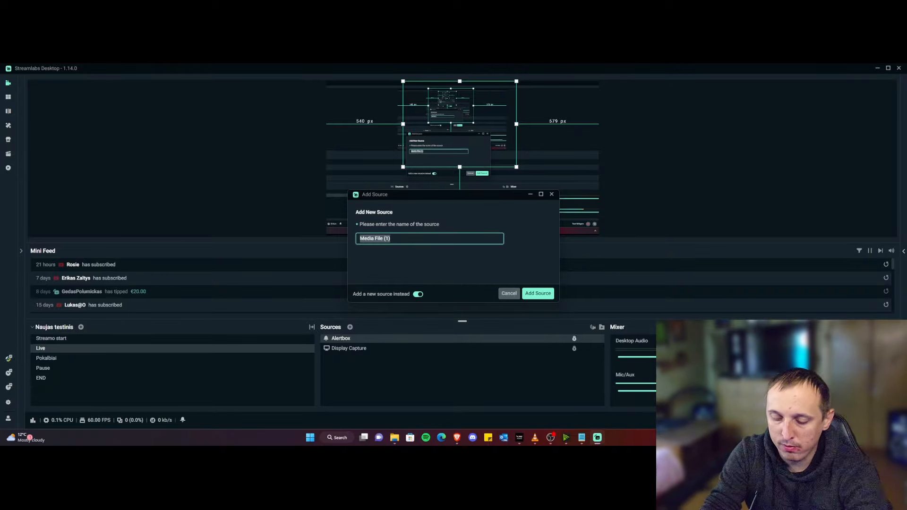
pyautogui.write('W')
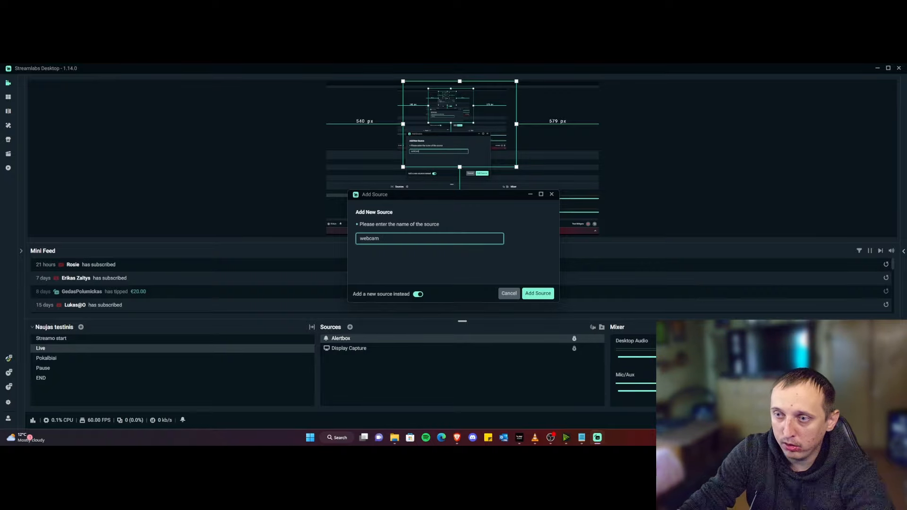
pyautogui.click(537, 293)
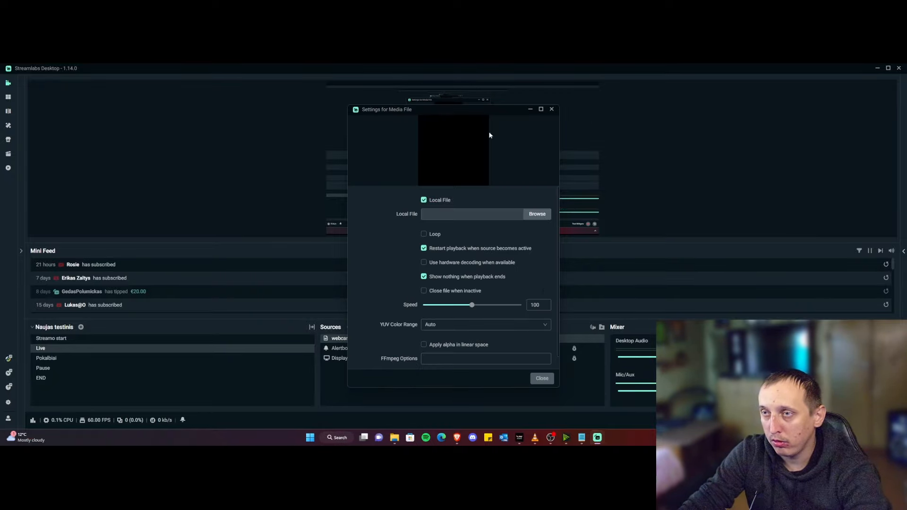
# Load Brave-Greenscreen-Overlay_V1 from the Animated-Webcam folder as the webcam source's local file and move the settings window clear of the preview.
pyautogui.moveTo(472, 109); pyautogui.dragTo(210, 95)
pyautogui.click(274, 201)
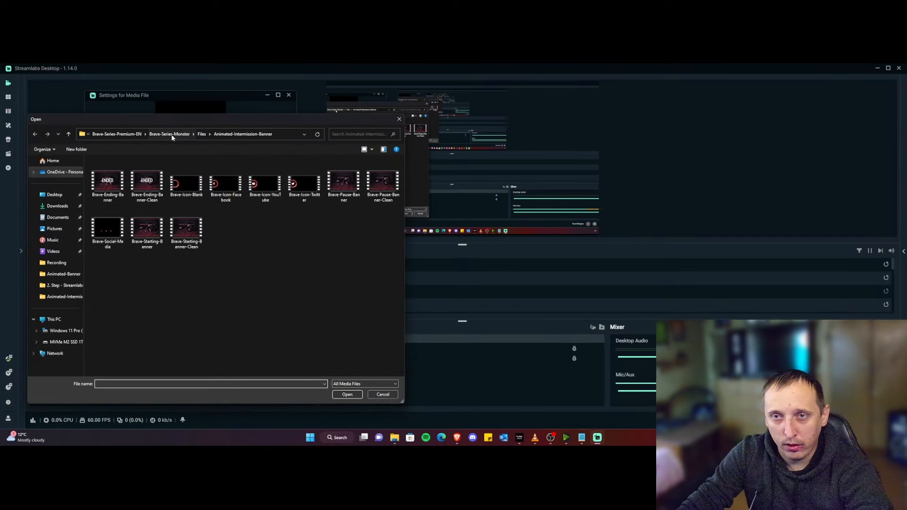
pyautogui.click(201, 134)
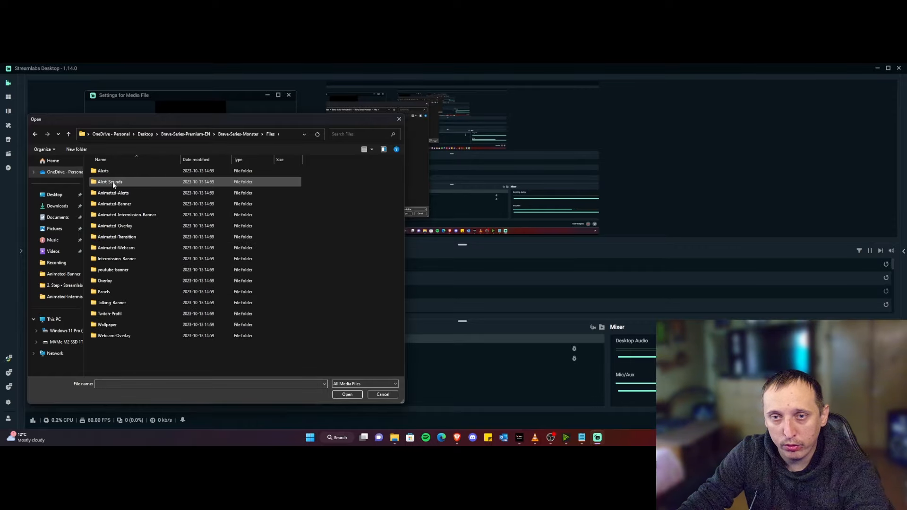
pyautogui.click(133, 250)
pyautogui.doubleClick(132, 250)
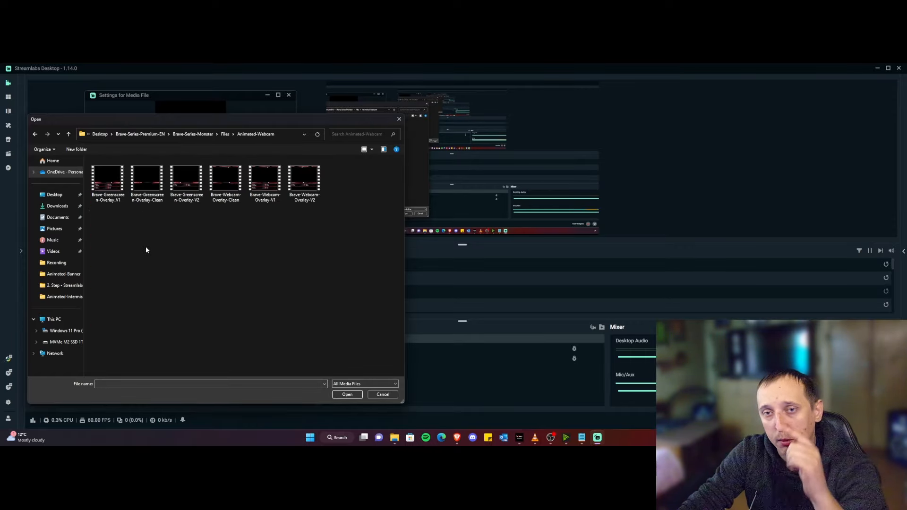
pyautogui.doubleClick(112, 185)
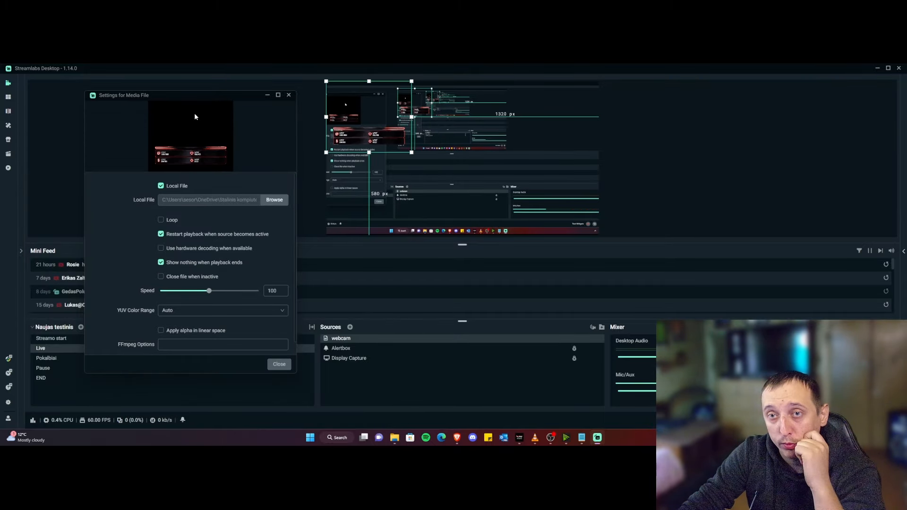
pyautogui.moveTo(194, 97); pyautogui.dragTo(624, 112)
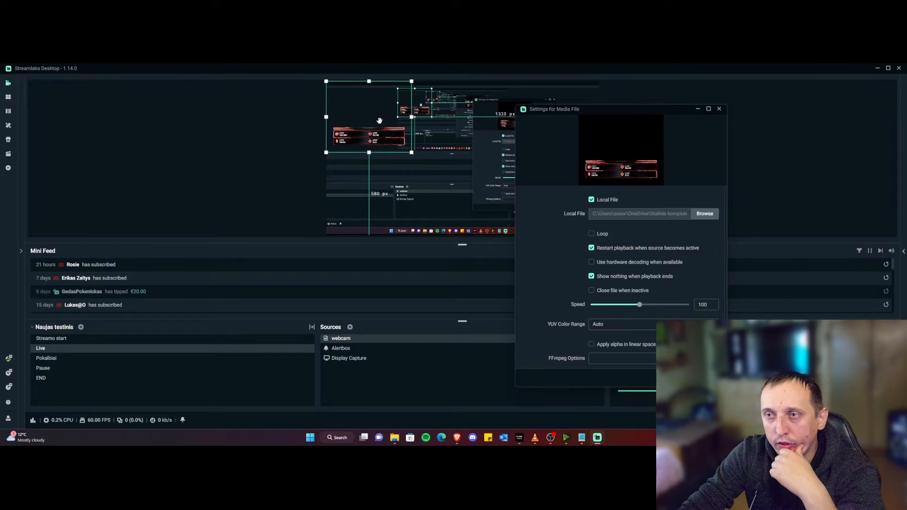
# Try Brave-Greenscreen-Overlay-Clean and Brave-Greenscreen-Overlay-V2 in turn as the webcam source's local file.
pyautogui.click(704, 213)
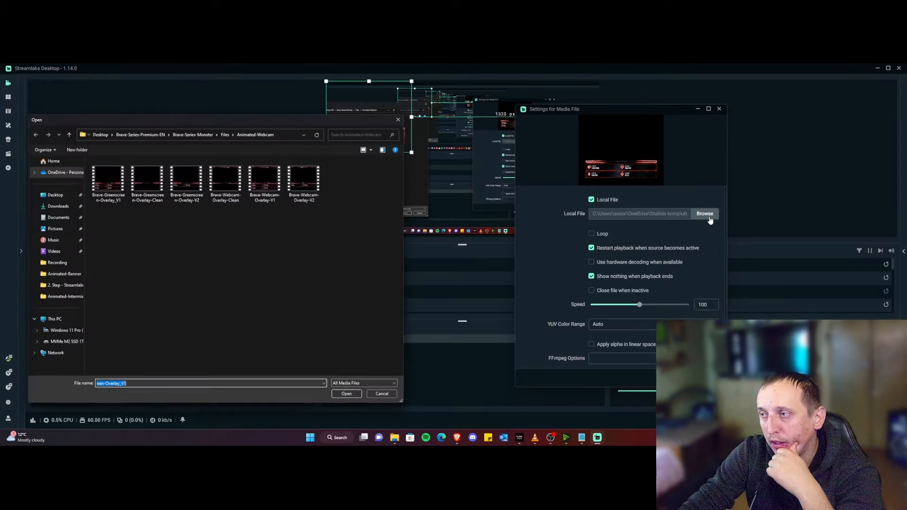
pyautogui.doubleClick(150, 182)
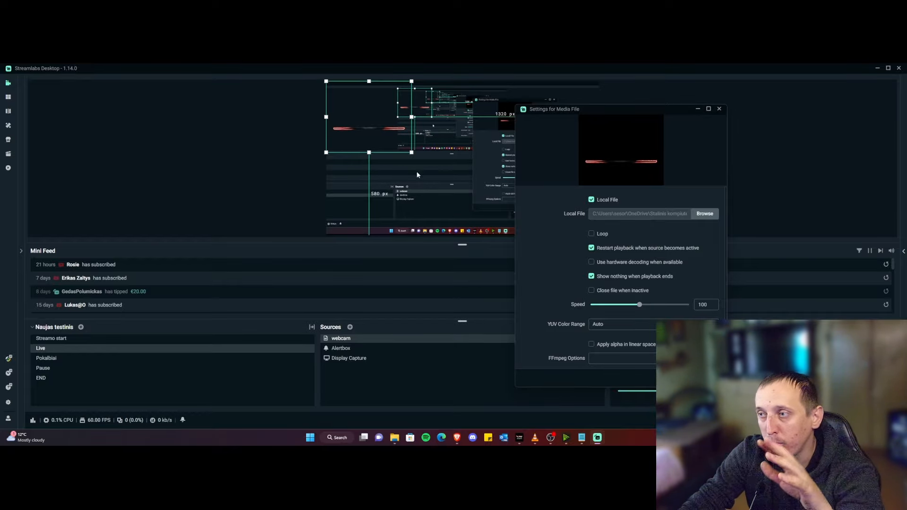
pyautogui.click(704, 213)
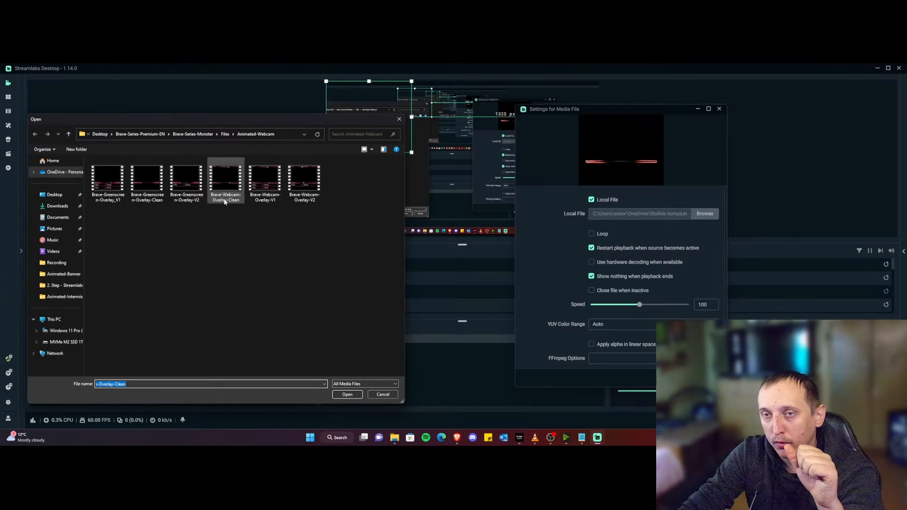
pyautogui.click(195, 183)
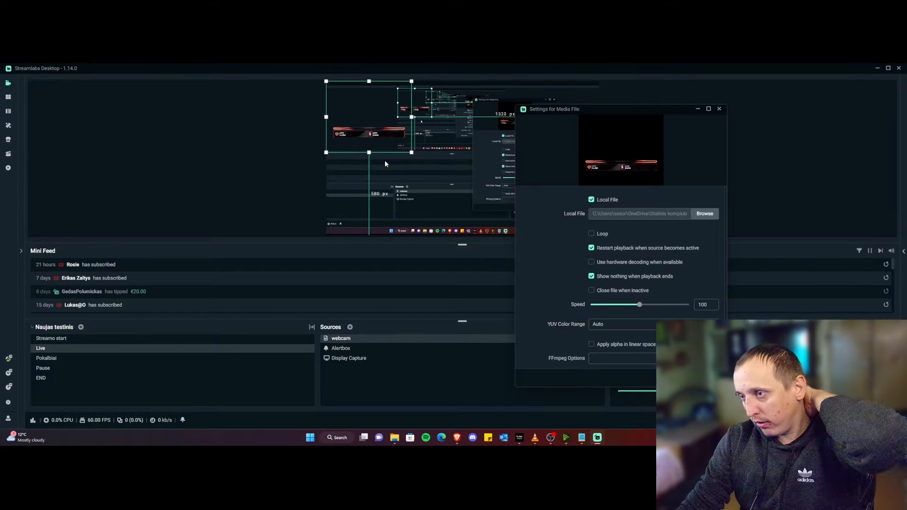
# Load Brave-Webcam-Overlay-Clean as the webcam source's local file and move the overlay down to about 308 px below the canvas's upper edge.
pyautogui.click(703, 213)
pyautogui.doubleClick(221, 182)
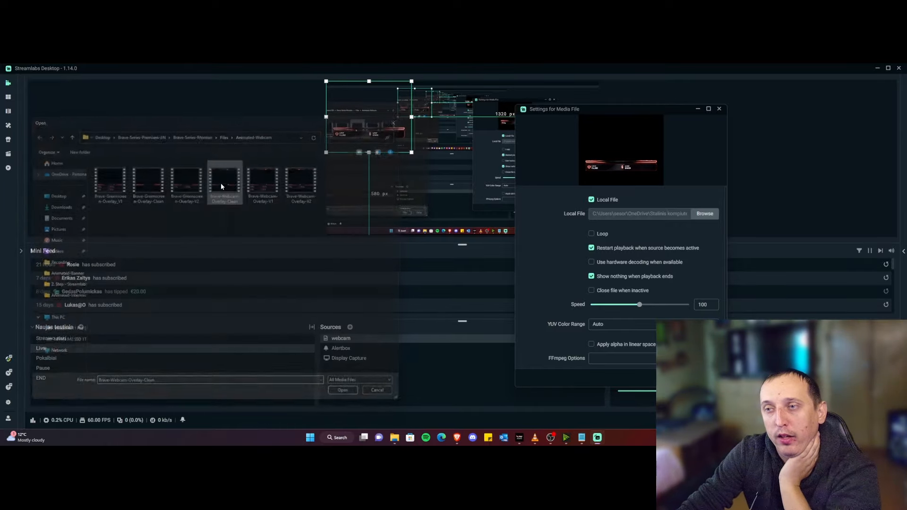
pyautogui.click(704, 378)
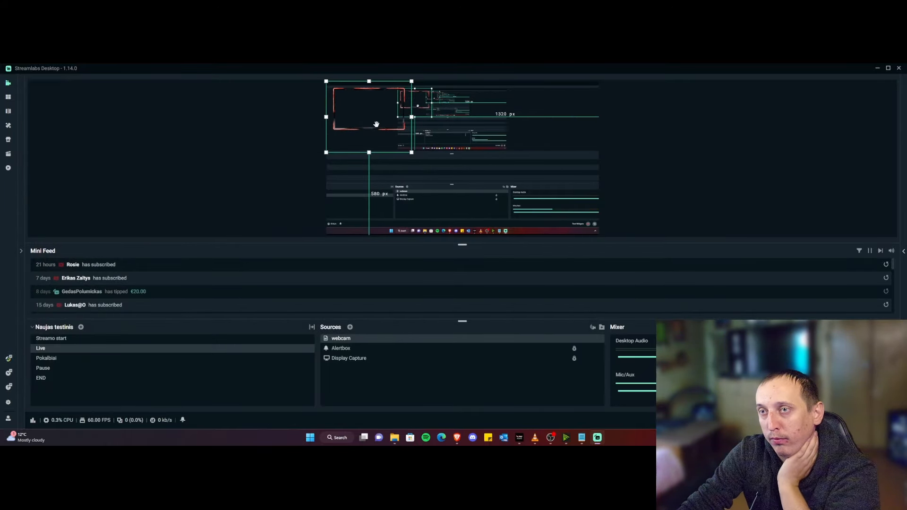
pyautogui.moveTo(385, 135); pyautogui.dragTo(377, 158)
pyautogui.click(393, 169)
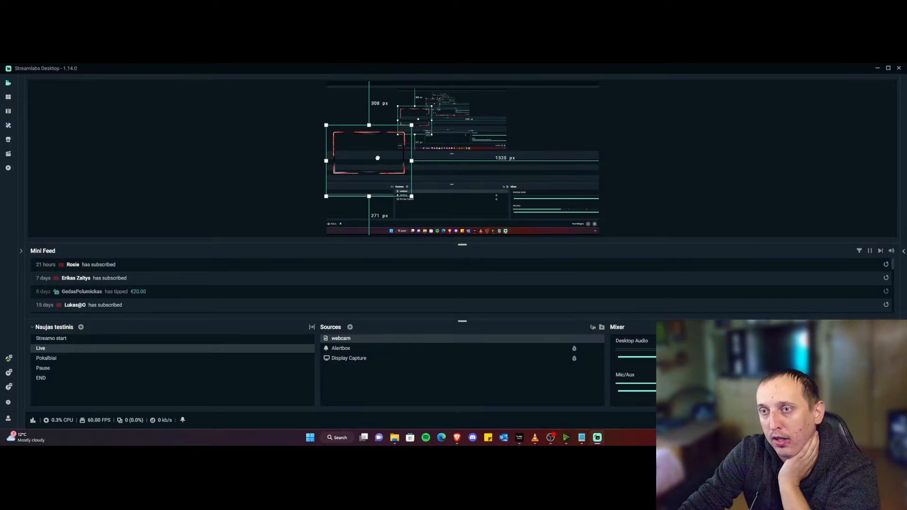
pyautogui.click(442, 171)
# Add a Video Capture Device source using the AVerMedia PW513 camera to the Live scene, and lock it together with the webcam overlay.
pyautogui.click(349, 327)
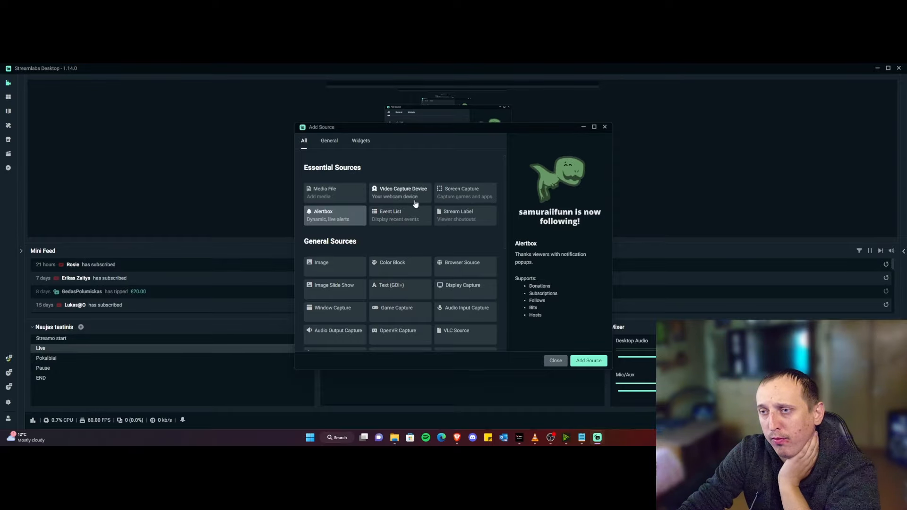
pyautogui.doubleClick(407, 194)
pyautogui.click(534, 293)
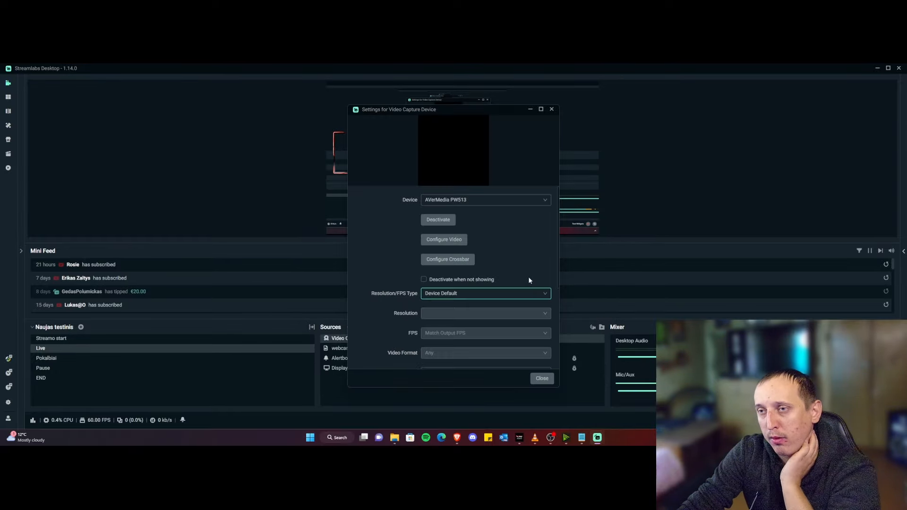
pyautogui.click(490, 204)
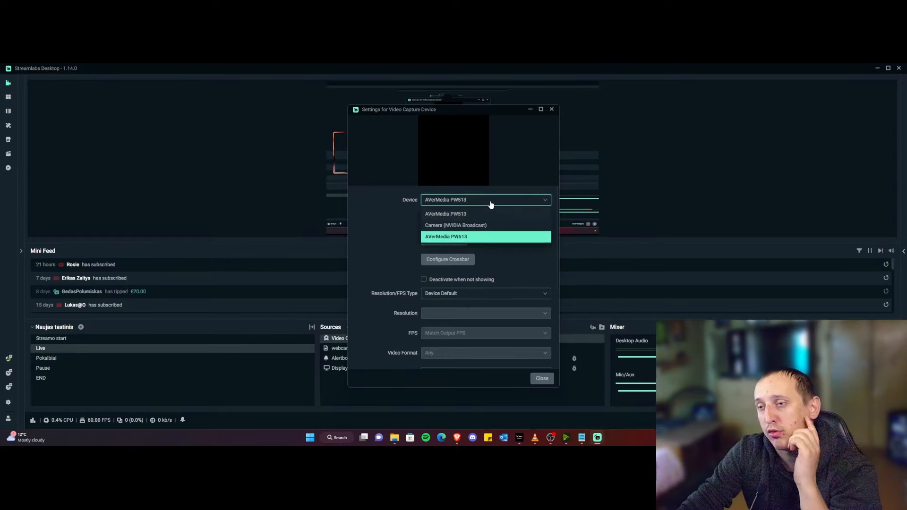
pyautogui.click(454, 242)
pyautogui.click(542, 378)
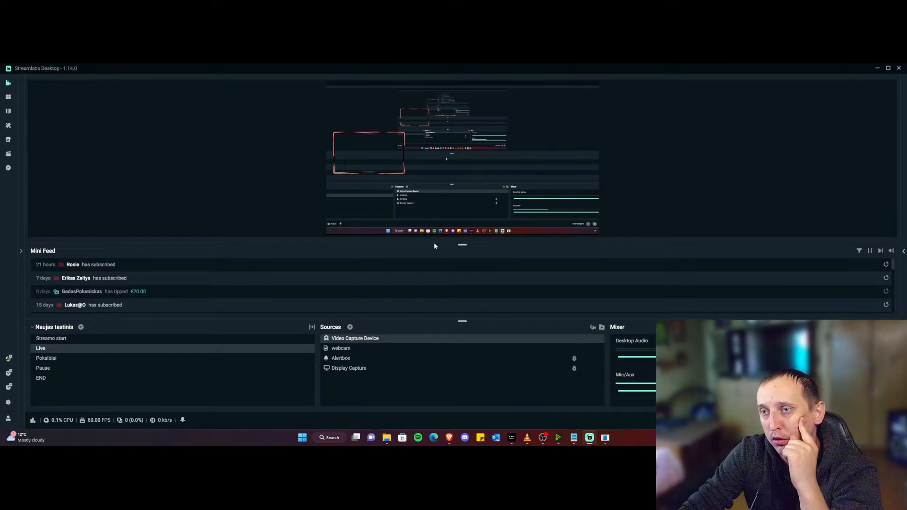
pyautogui.click(385, 155)
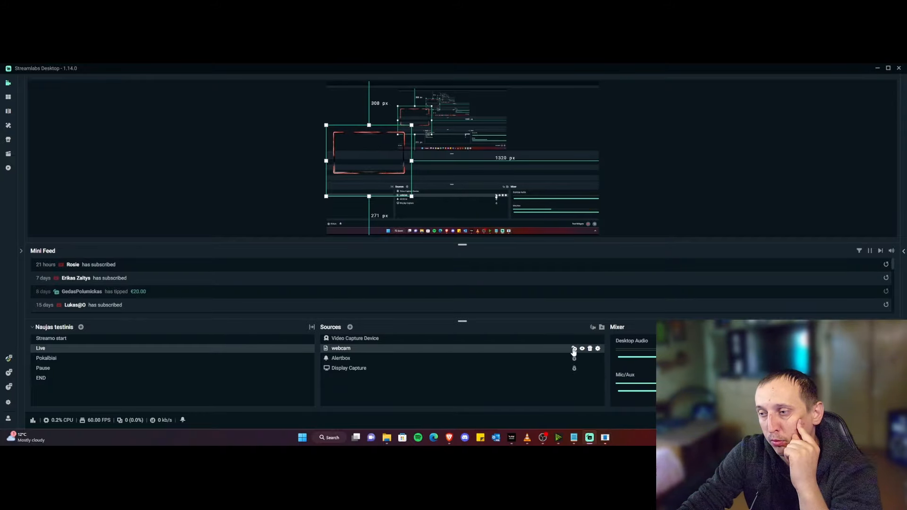
pyautogui.click(573, 348)
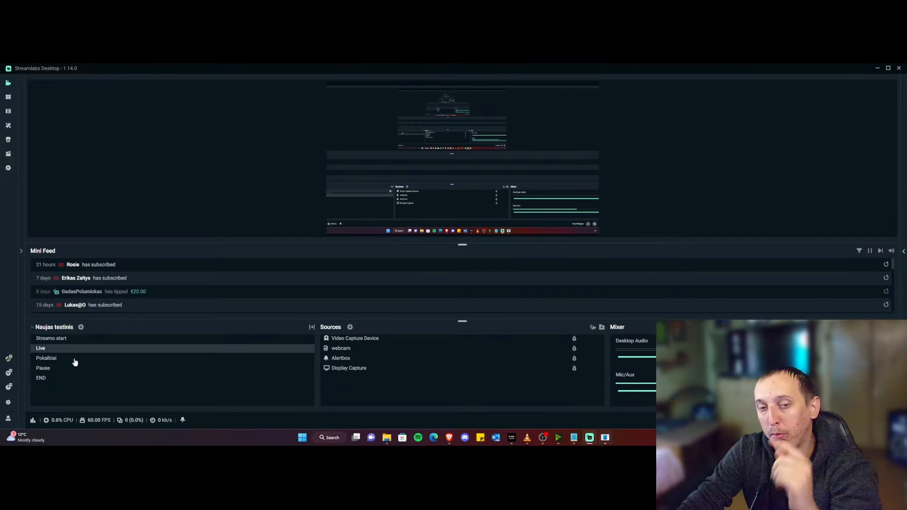
# Add a new Media File source with the default name "Media File (1)" to the Pokalbiai scene.
pyautogui.click(46, 359)
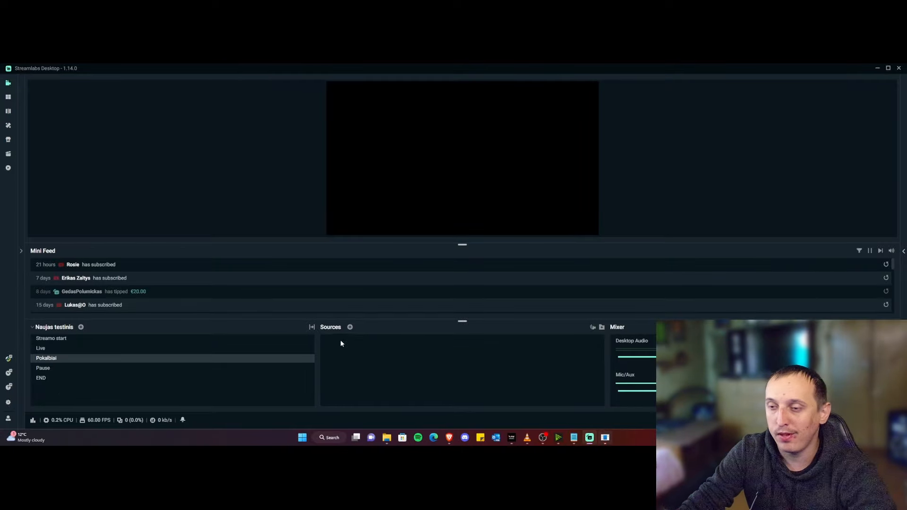
pyautogui.click(350, 327)
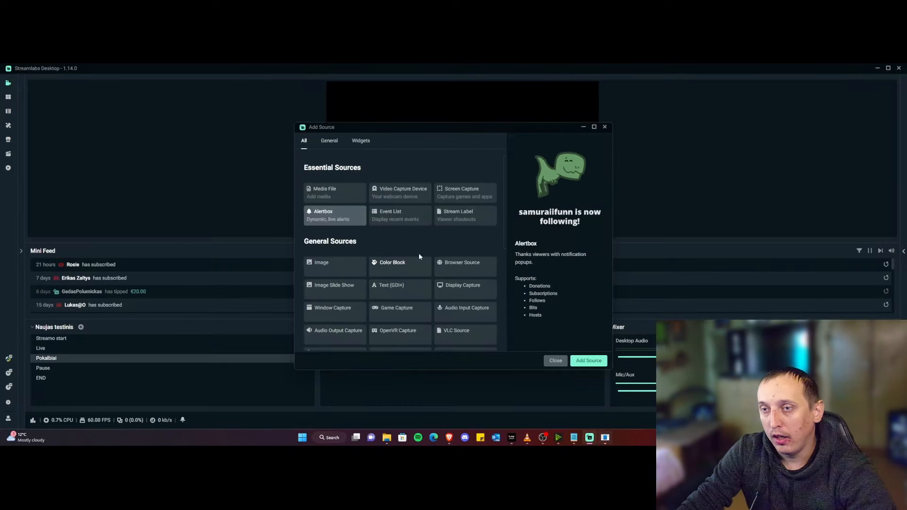
pyautogui.doubleClick(331, 193)
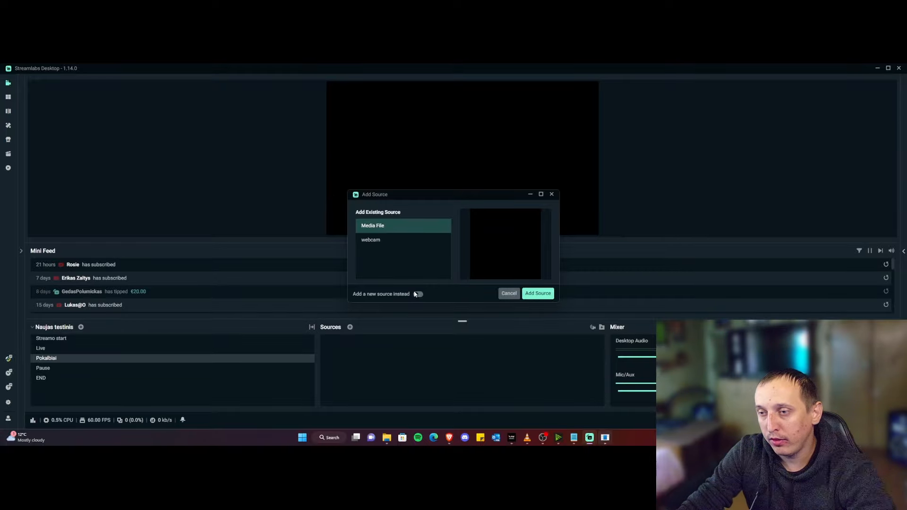
pyautogui.click(417, 294)
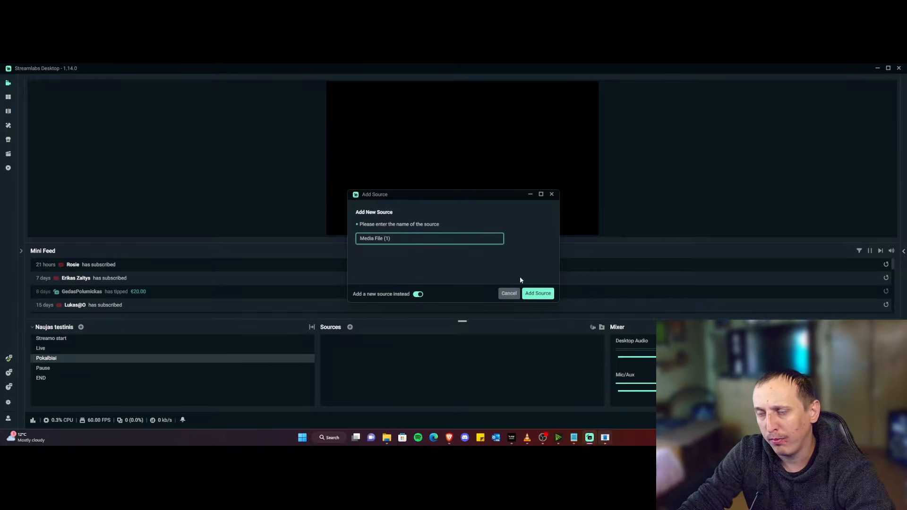
pyautogui.click(539, 294)
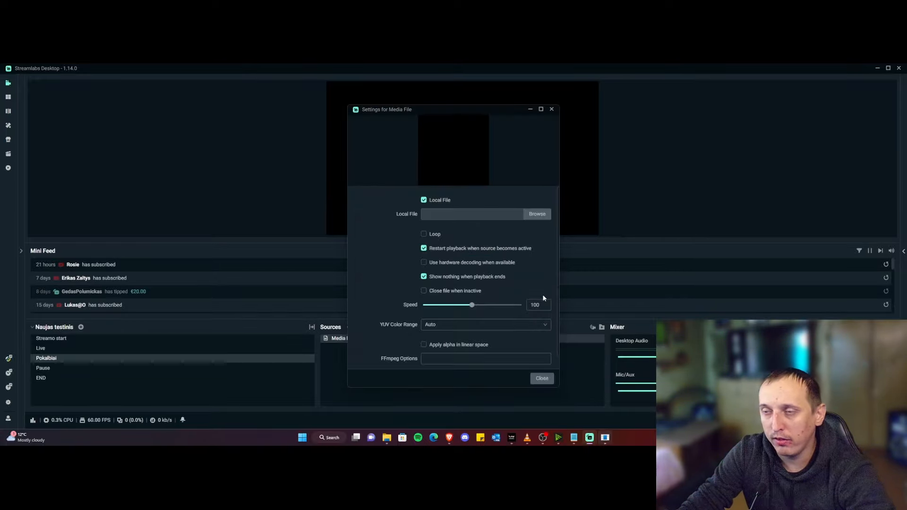
# Load Brave-Talking-Screen-Greenscreen from the Files/Animated-Banner folder into the new media source and move the settings window clear of the preview.
pyautogui.click(538, 215)
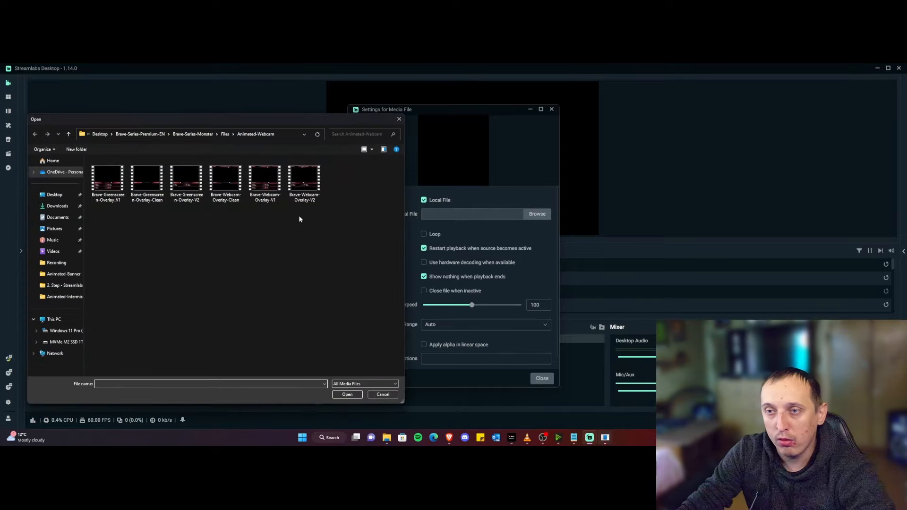
pyautogui.click(194, 135)
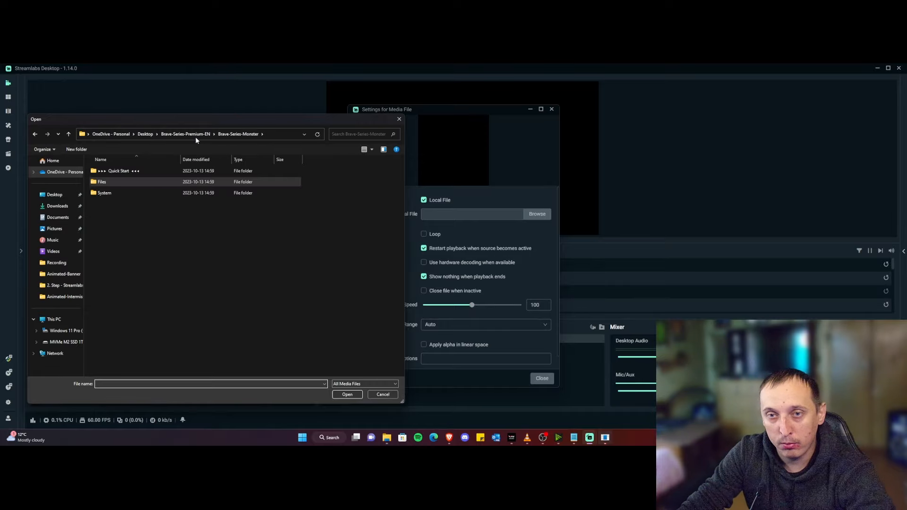
pyautogui.doubleClick(102, 181)
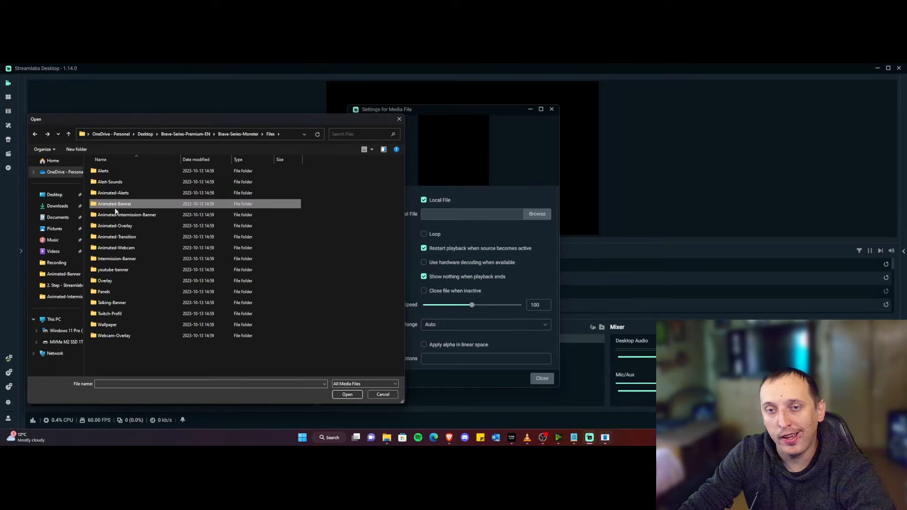
pyautogui.doubleClick(122, 205)
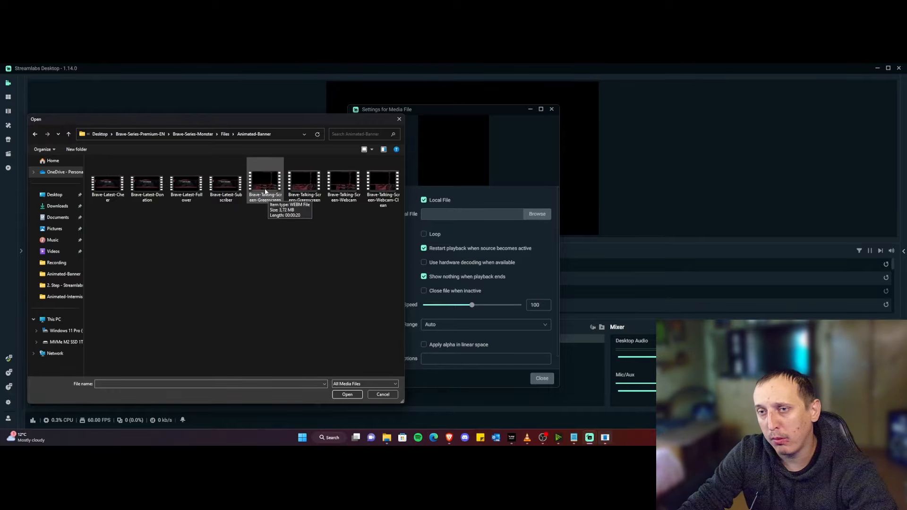
pyautogui.doubleClick(266, 190)
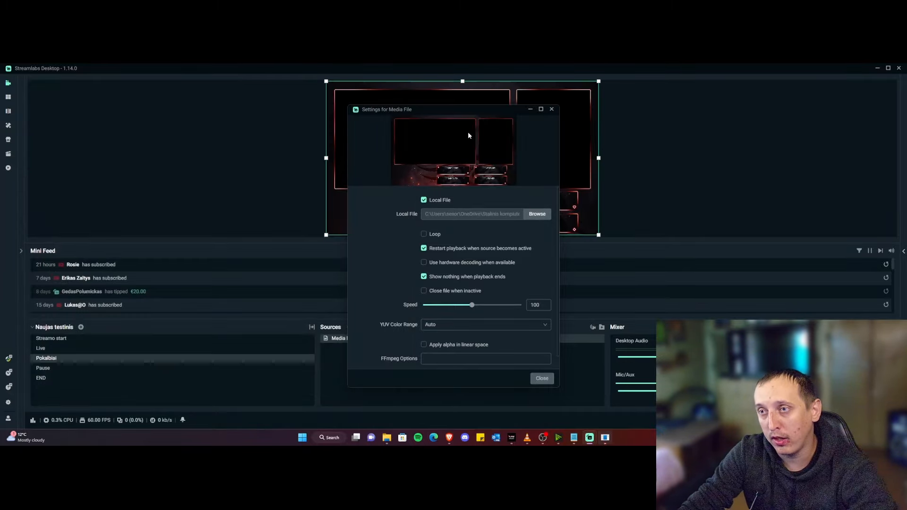
pyautogui.moveTo(449, 113); pyautogui.dragTo(704, 103)
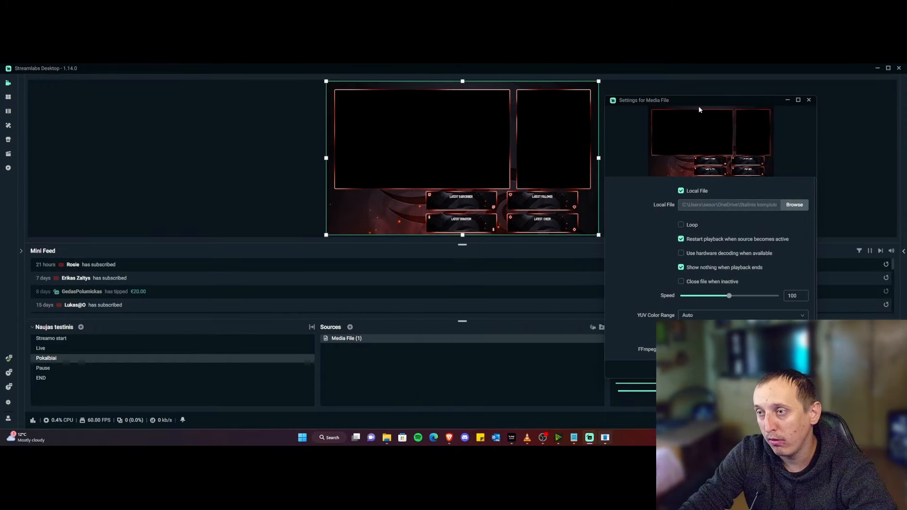
# Replace the media source's local file with Brave-Talking-Screen-Webcam and lock the source.
pyautogui.click(793, 205)
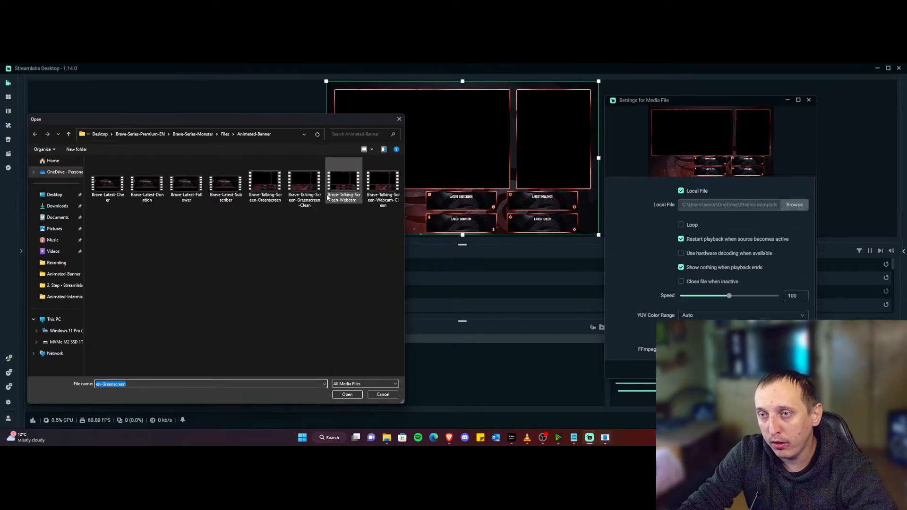
pyautogui.doubleClick(341, 182)
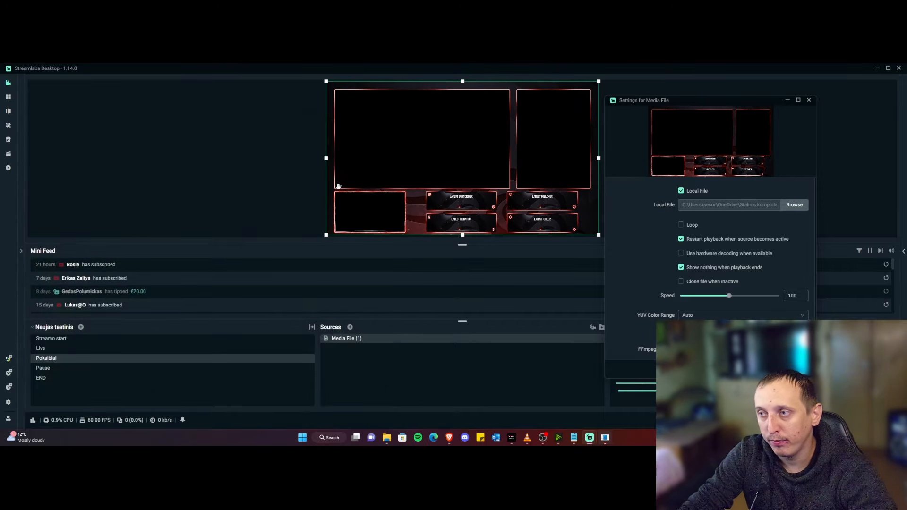
pyautogui.click(309, 156)
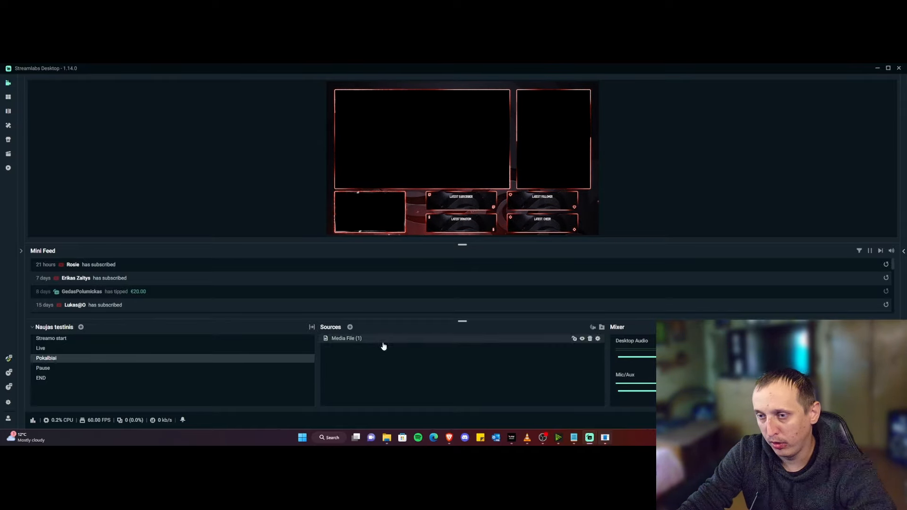
pyautogui.click(572, 340)
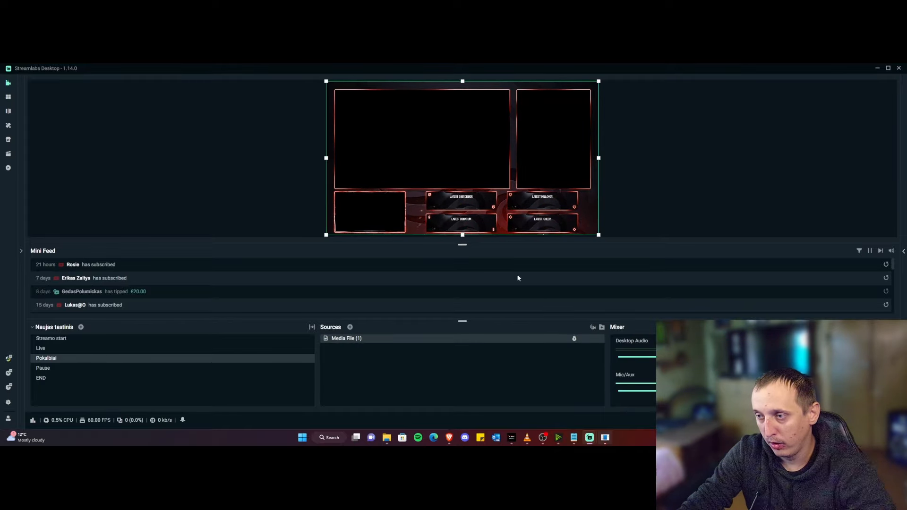
# Add the existing Alertbox source to the Pokalbiai scene and place it about 419 px from the canvas's left edge and 84 px from its upper edge.
pyautogui.doubleClick(346, 338)
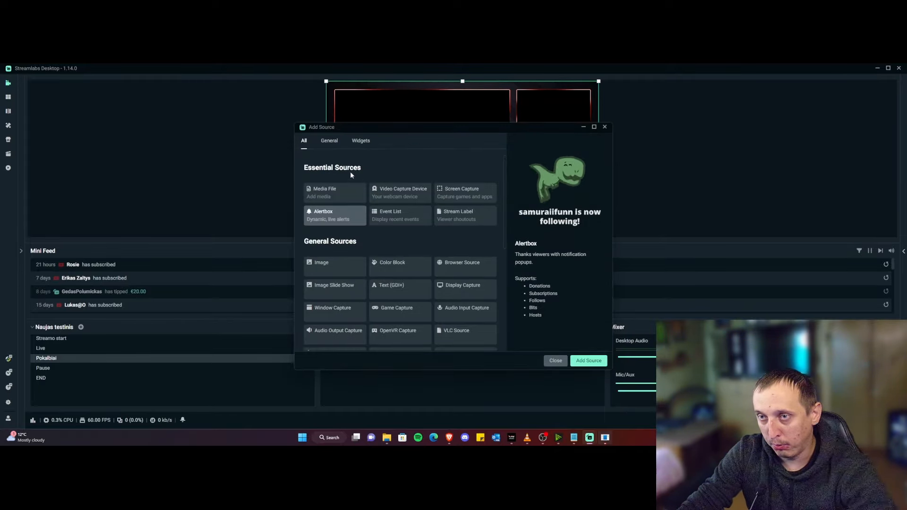
pyautogui.doubleClick(336, 216)
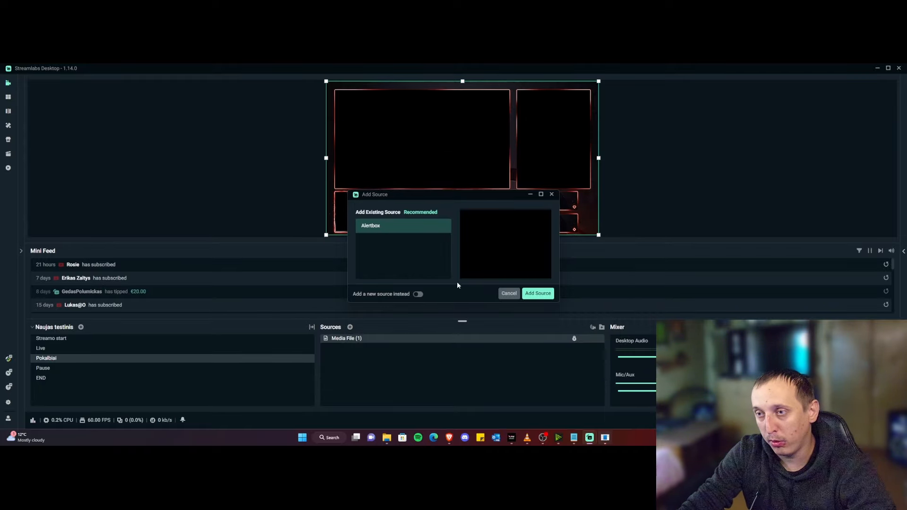
pyautogui.click(540, 293)
pyautogui.click(651, 192)
pyautogui.moveTo(393, 137); pyautogui.dragTo(452, 146)
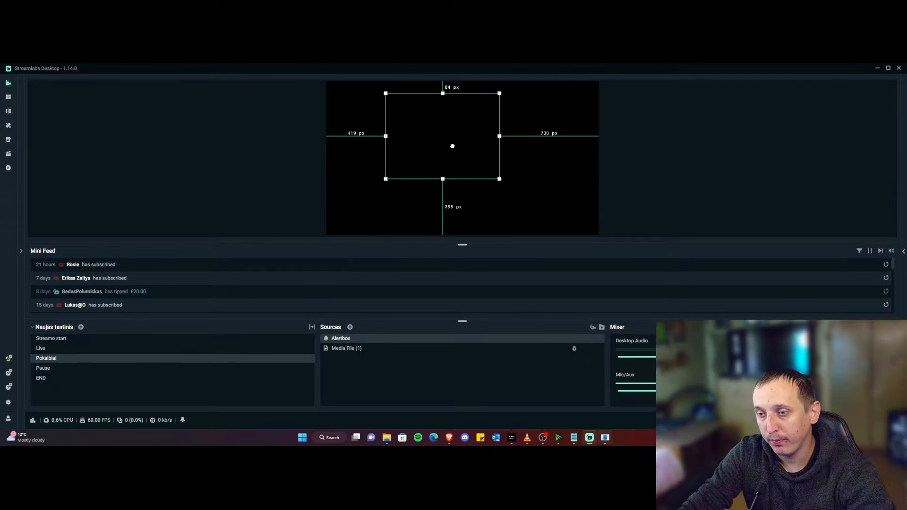
# Enable looping for the Pokalbiai scene's Media File (1) source and lock the Alertbox.
pyautogui.doubleClick(345, 349)
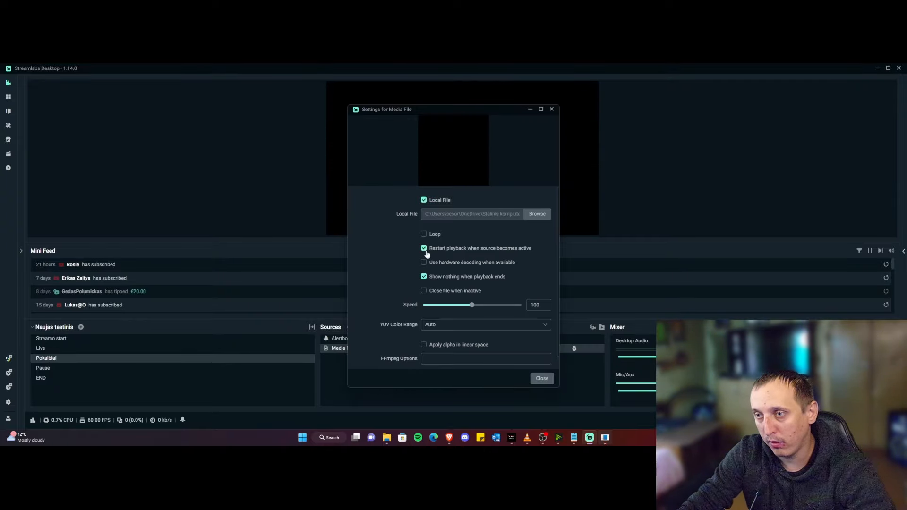
pyautogui.click(424, 235)
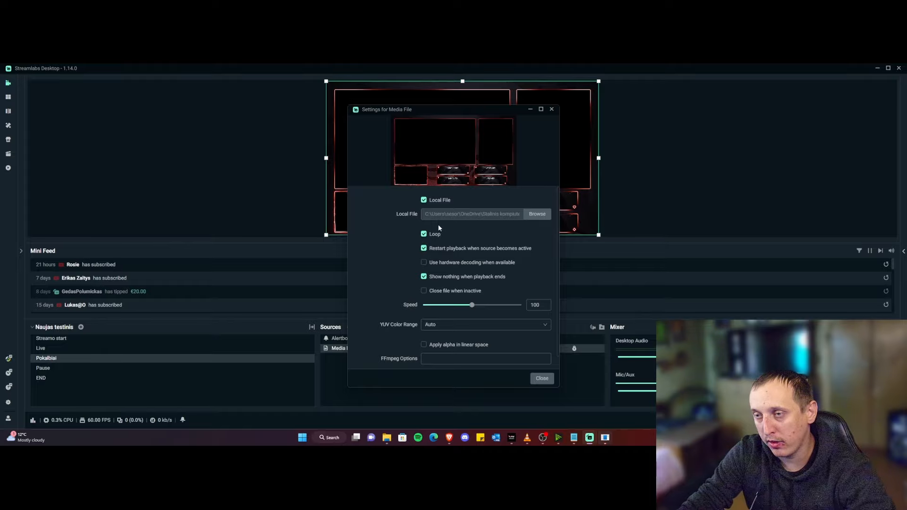
pyautogui.click(541, 379)
pyautogui.click(566, 339)
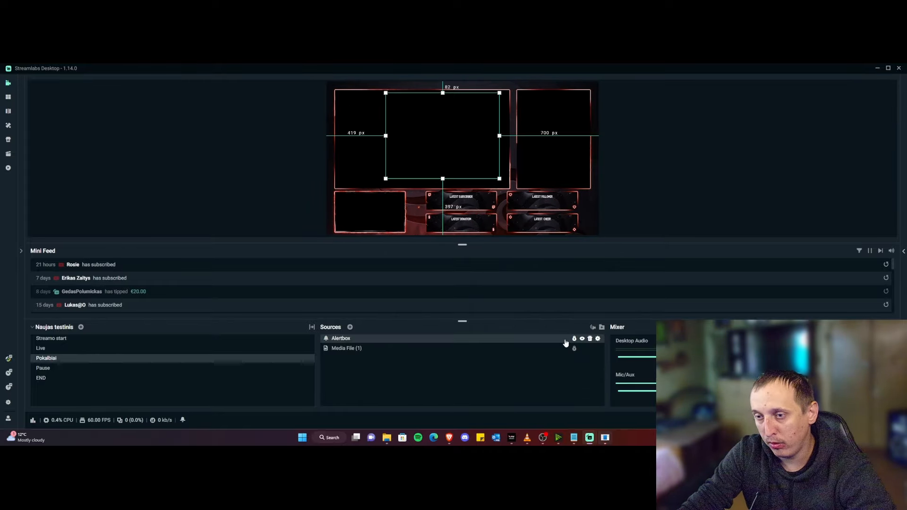
pyautogui.click(660, 183)
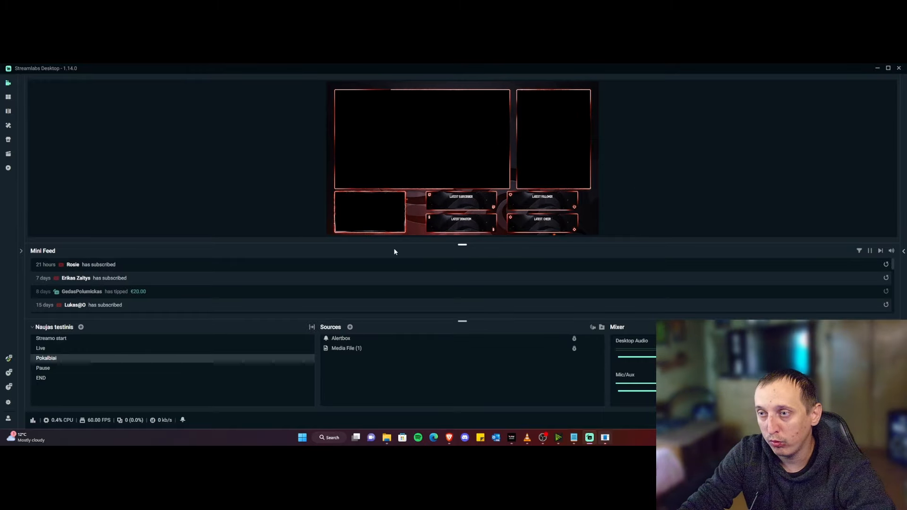
# Add the existing Display Capture source to the Pokalbiai scene, scale it down and place it below Media File (1) in the source order.
pyautogui.click(350, 326)
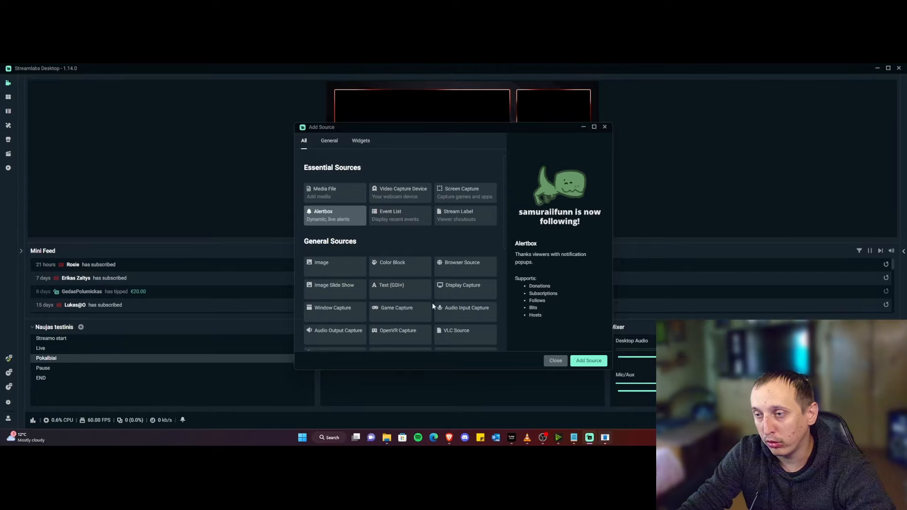
pyautogui.click(464, 292)
pyautogui.doubleClick(464, 291)
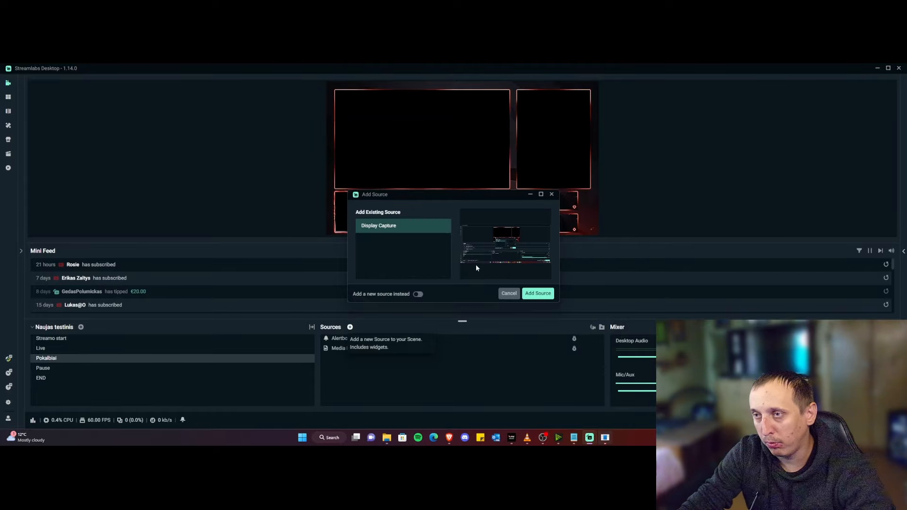
pyautogui.click(537, 293)
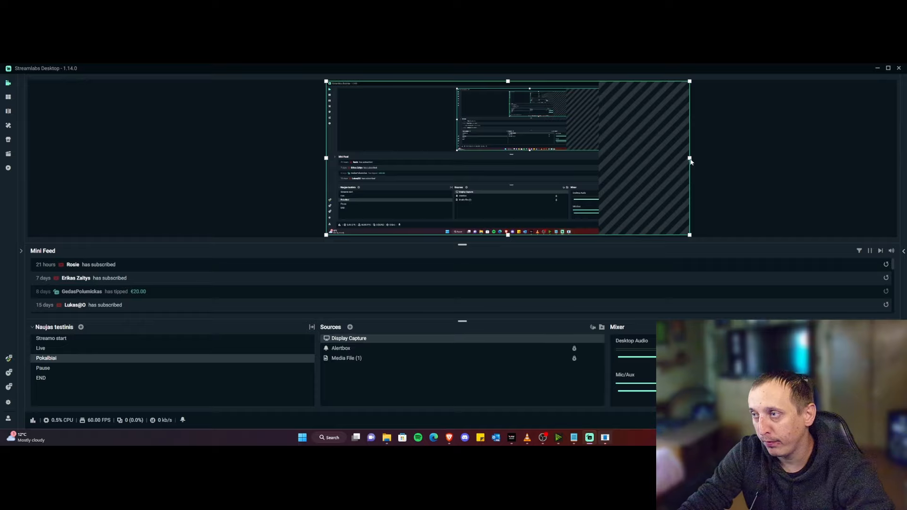
pyautogui.moveTo(689, 160); pyautogui.dragTo(590, 156)
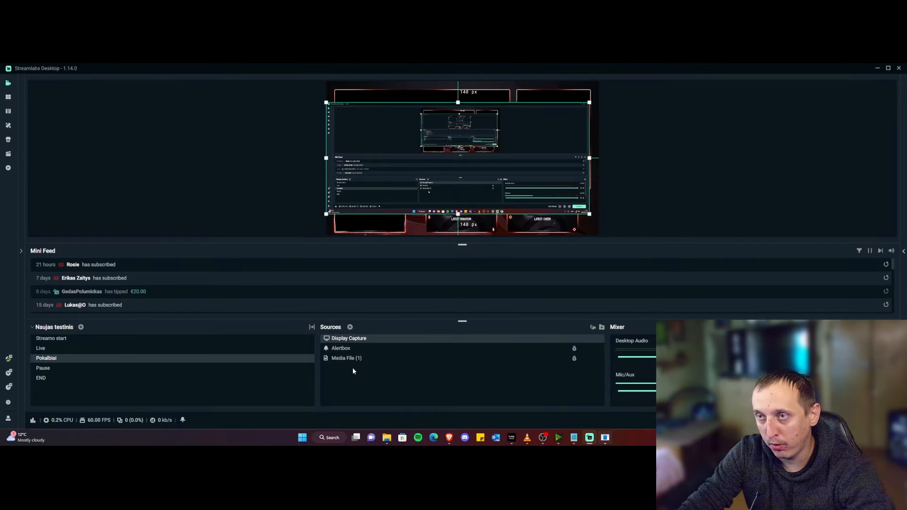
pyautogui.moveTo(397, 182); pyautogui.dragTo(406, 184)
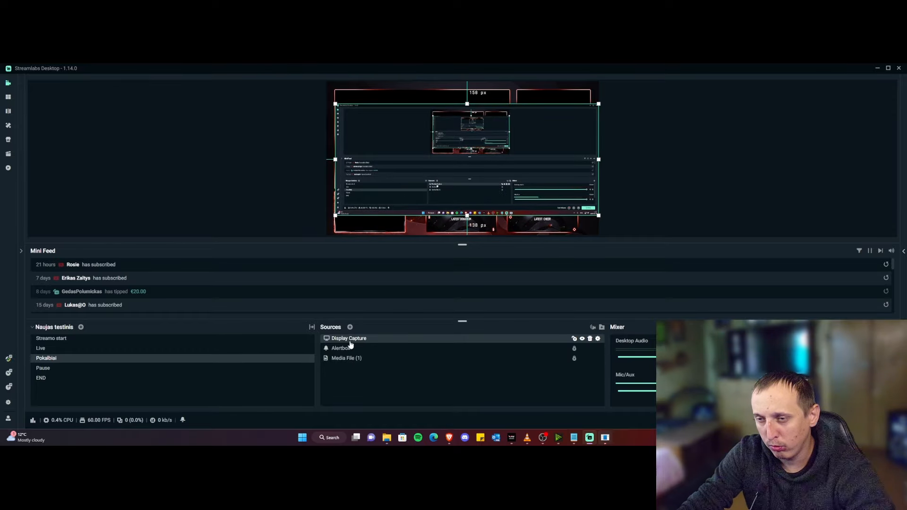
pyautogui.moveTo(350, 343); pyautogui.dragTo(355, 364)
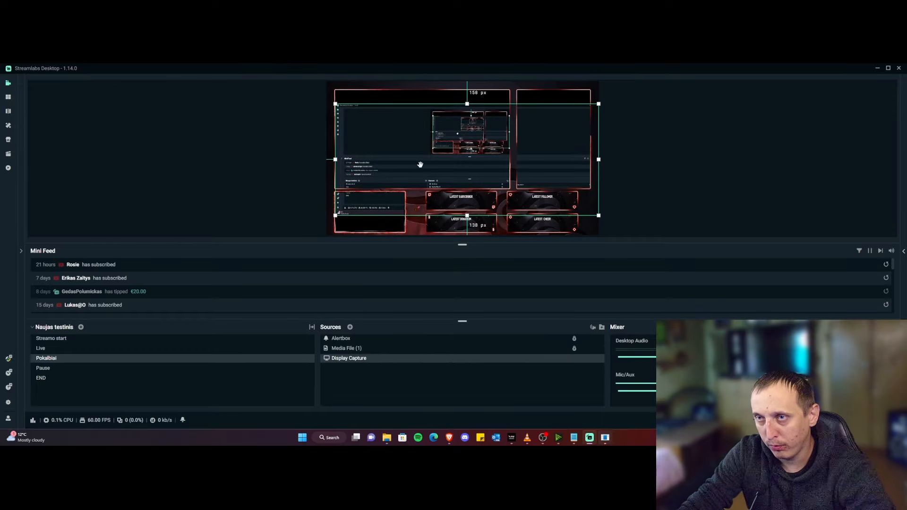
# Fit the Display Capture into the large upper frame, about 61 px below the canvas's upper edge, crop its right side to the frame and lock it.
pyautogui.moveTo(420, 165); pyautogui.dragTo(422, 151)
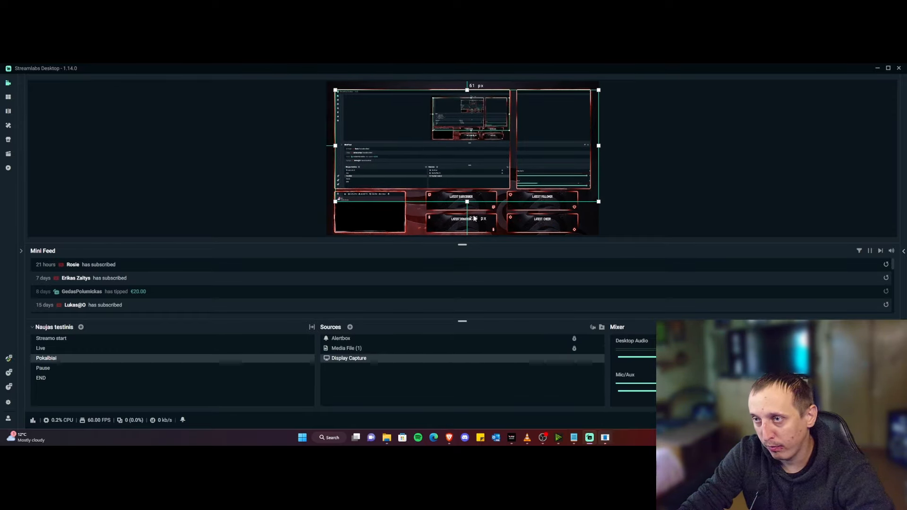
pyautogui.moveTo(466, 201); pyautogui.dragTo(453, 169)
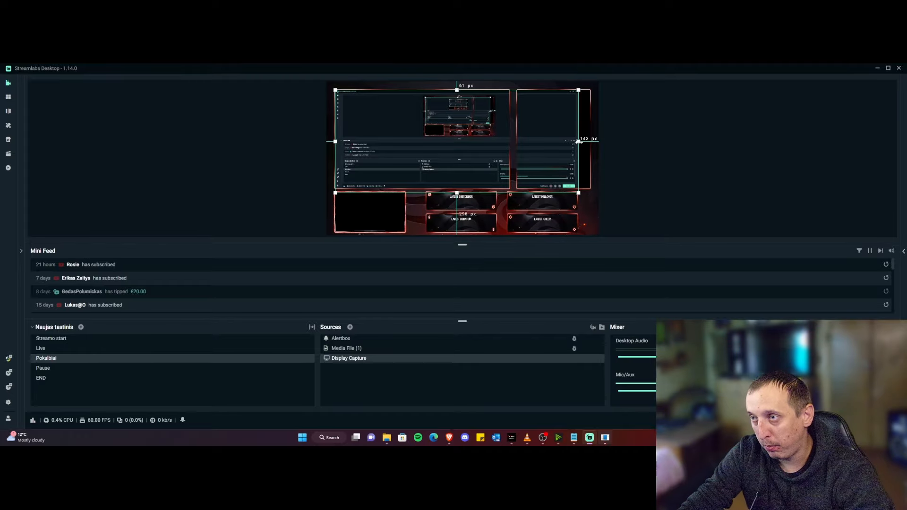
pyautogui.moveTo(578, 141); pyautogui.dragTo(511, 142)
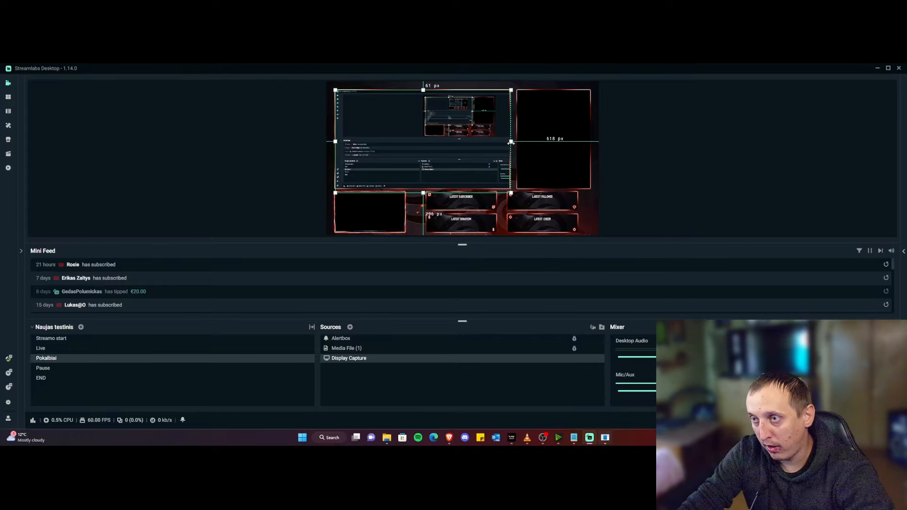
pyautogui.click(610, 162)
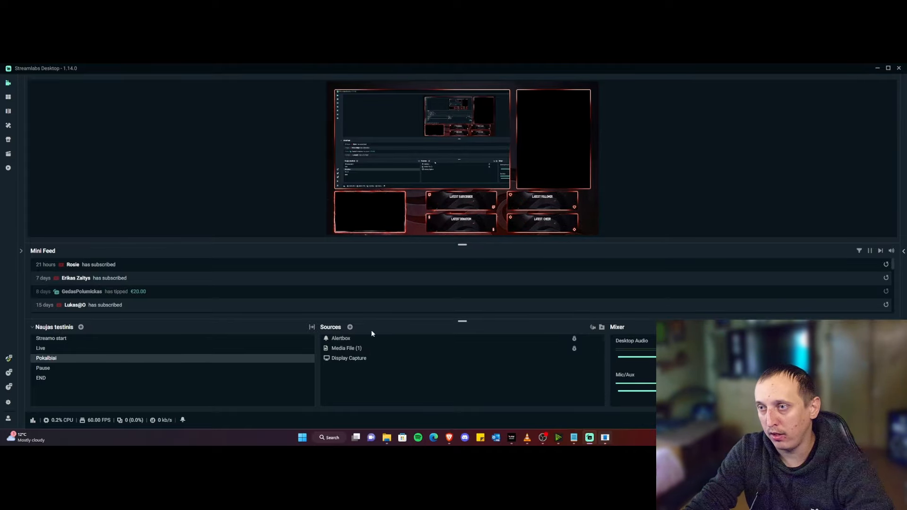
pyautogui.click(575, 360)
pyautogui.click(671, 176)
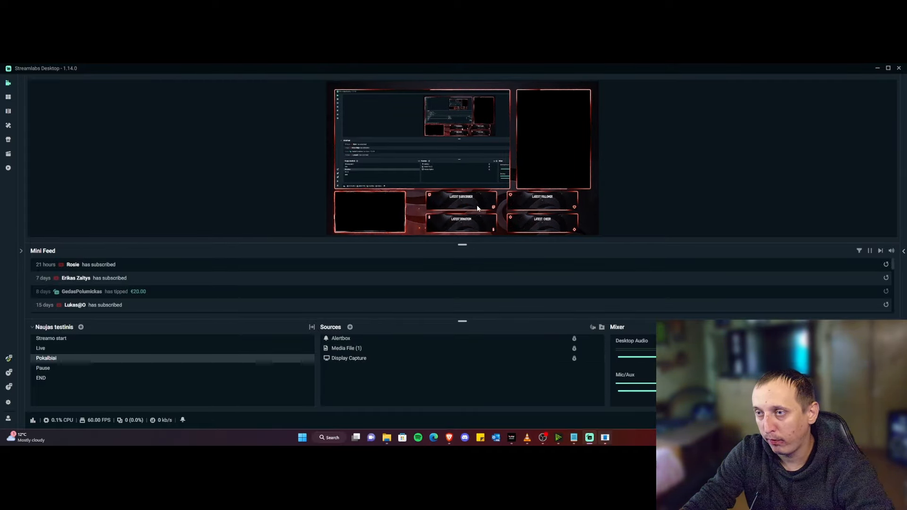
# Add a new Chatbox widget to the Pokalbiai scene with its default settings, including the Clean theme.
pyautogui.click(349, 327)
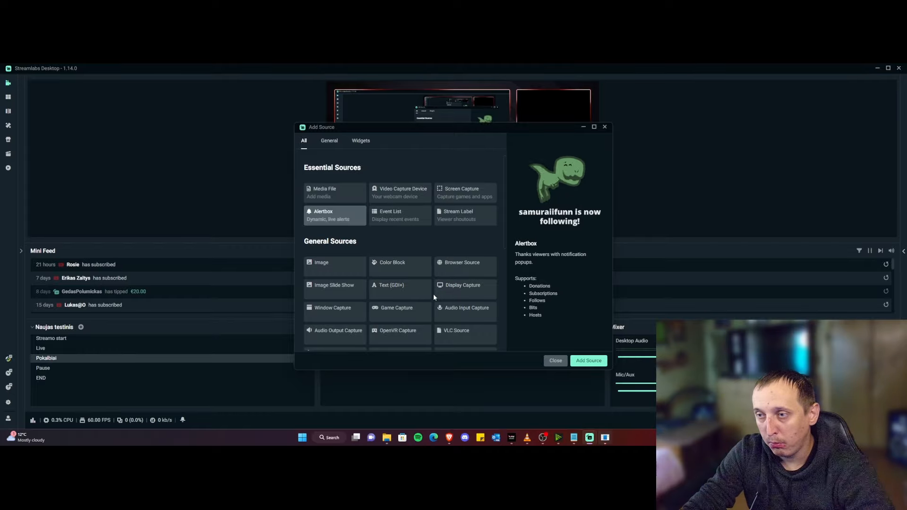
pyautogui.click(360, 141)
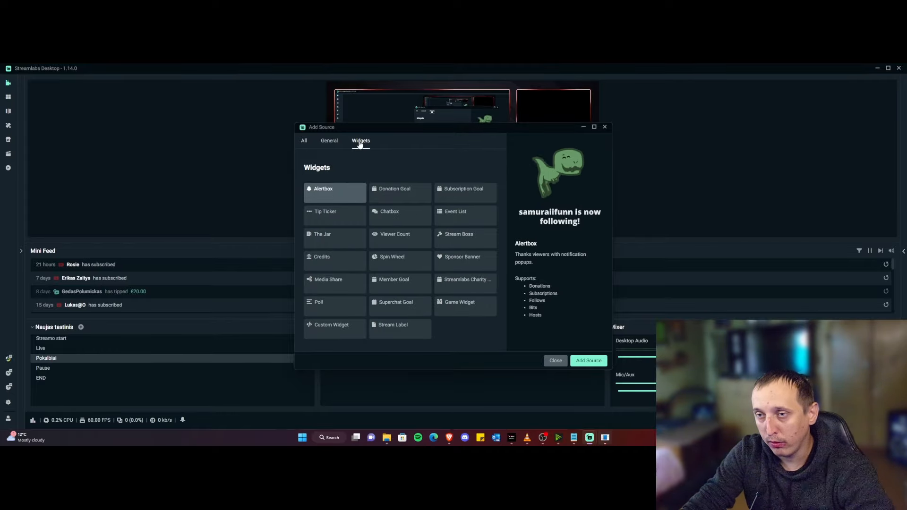
pyautogui.doubleClick(400, 213)
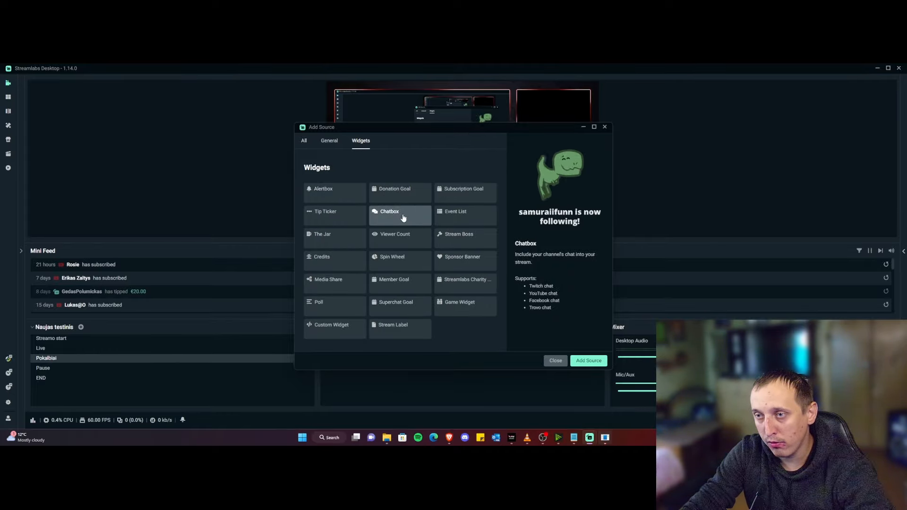
pyautogui.click(534, 298)
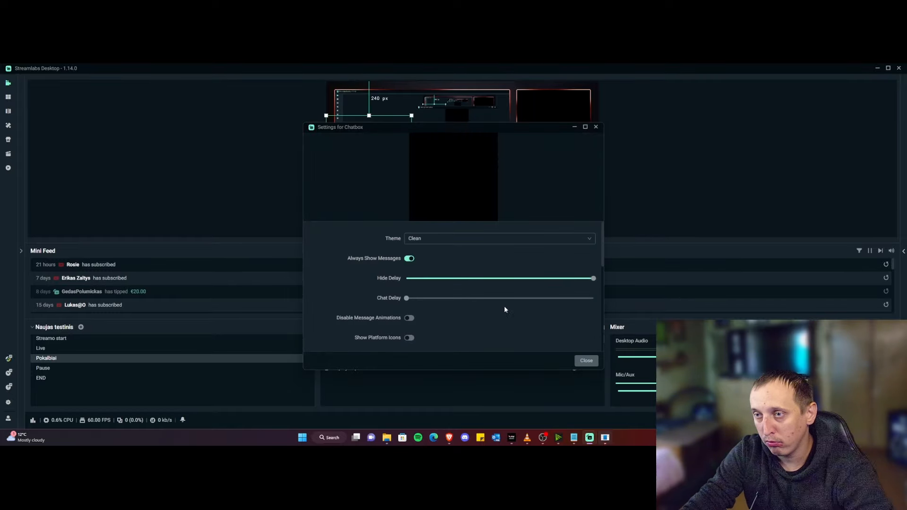
pyautogui.scroll(-3, 476, 292)
pyautogui.scroll(3, 477, 330)
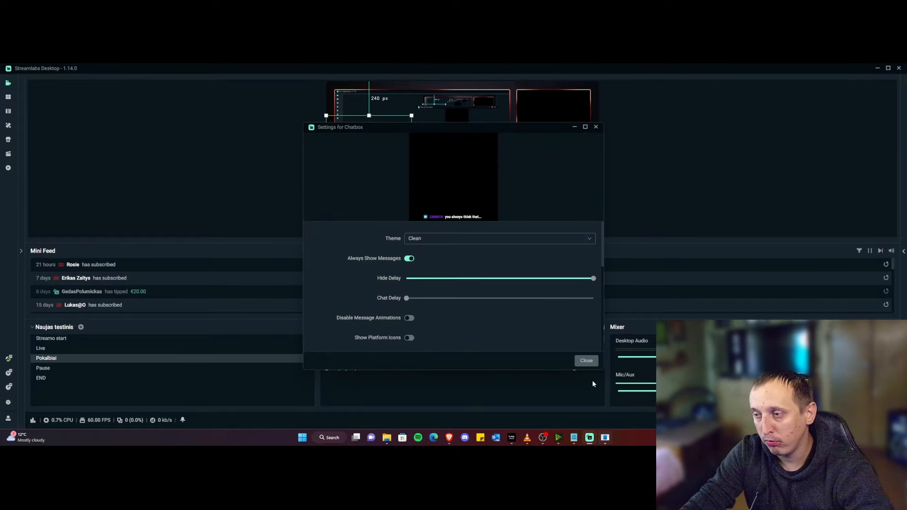
pyautogui.click(586, 361)
# Scale the Chatbox into the tall frame, about 1340 px from the canvas's left edge and 236 px from its upper edge, and lock it.
pyautogui.moveTo(393, 176); pyautogui.dragTo(568, 162)
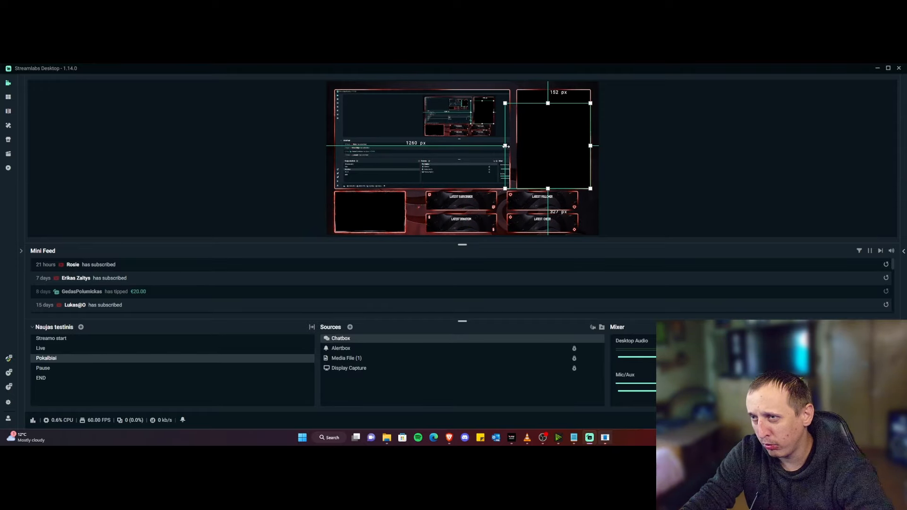
pyautogui.moveTo(507, 147); pyautogui.dragTo(532, 150)
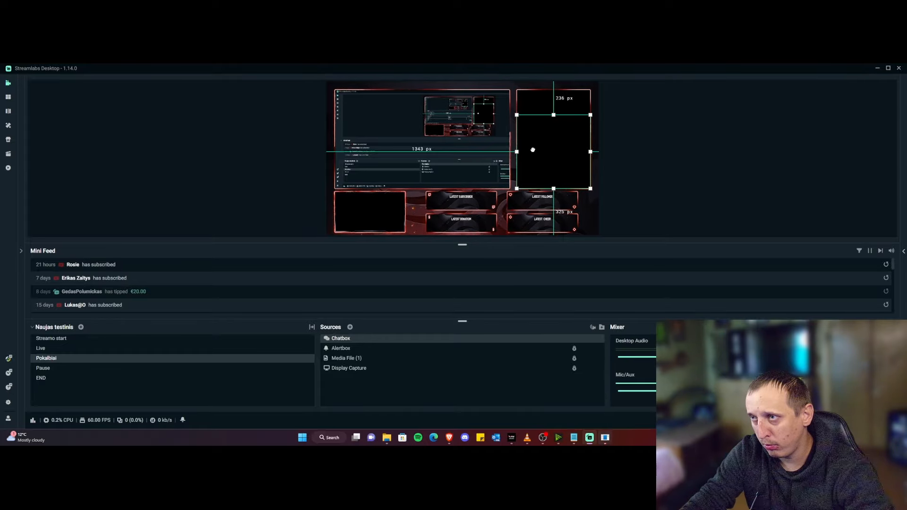
pyautogui.click(652, 162)
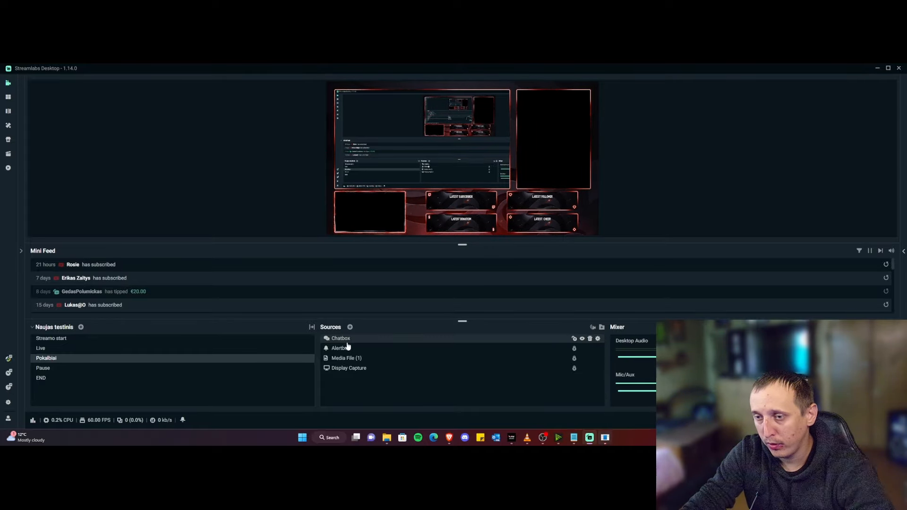
pyautogui.click(569, 341)
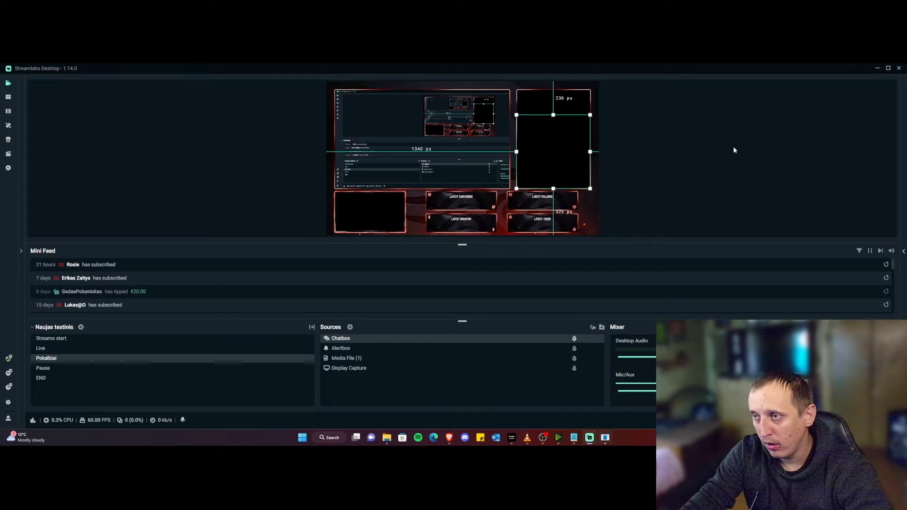
pyautogui.click(713, 150)
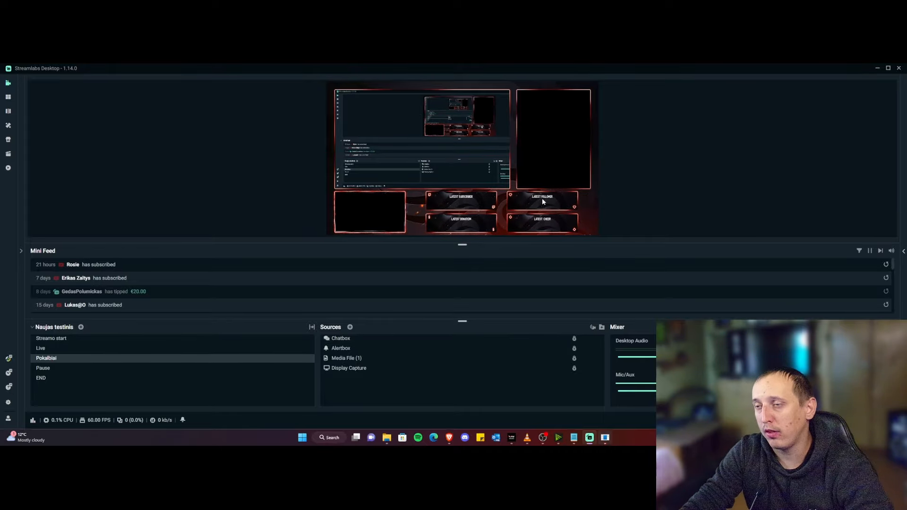
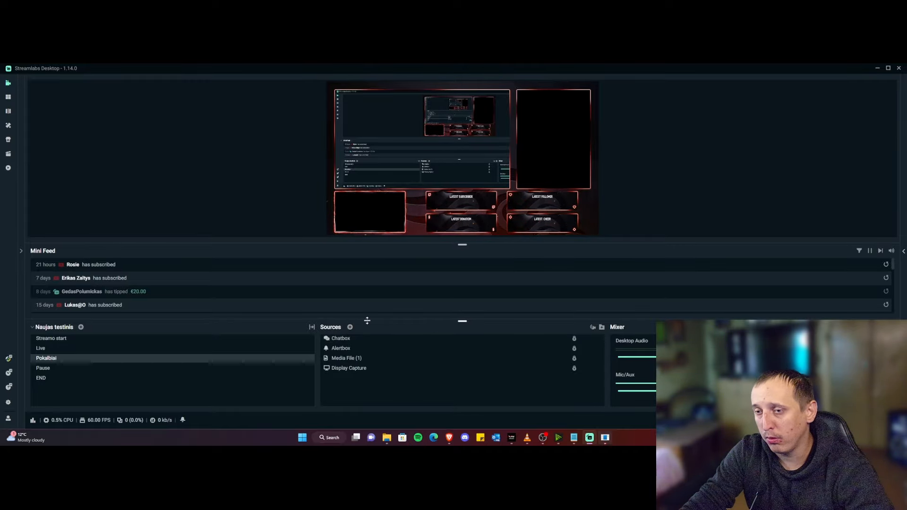
# Add a Stream Label widget and place it in the latest donation panel, about 741 px from the canvas's left edge and 985 px from its upper edge.
pyautogui.click(349, 327)
pyautogui.click(358, 143)
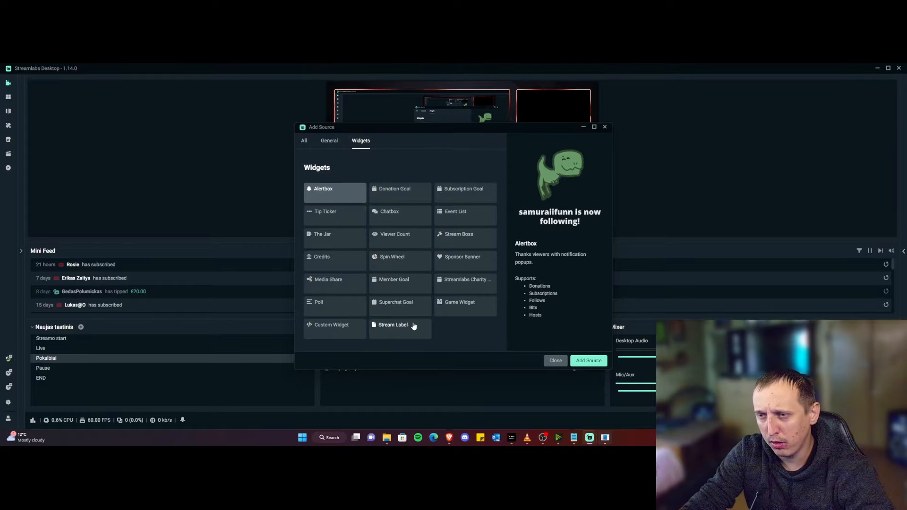
pyautogui.doubleClick(397, 332)
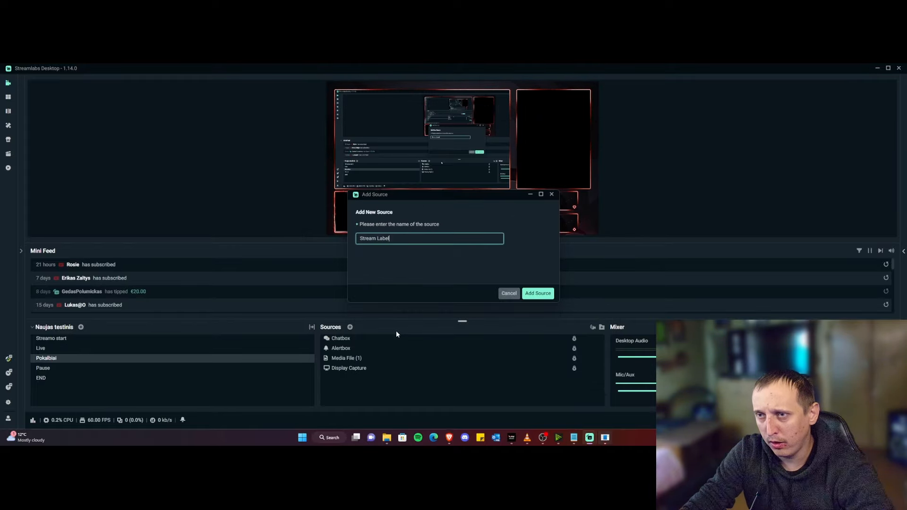
pyautogui.click(536, 294)
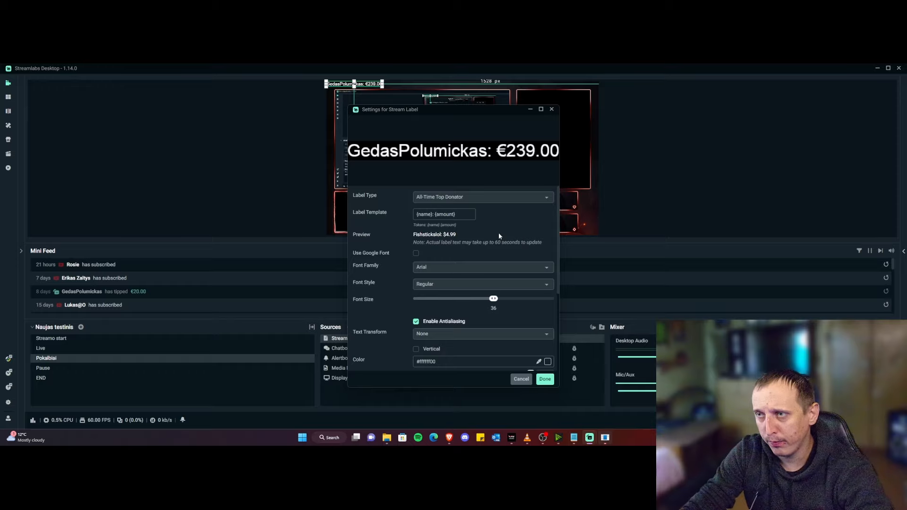
pyautogui.moveTo(448, 118); pyautogui.dragTo(178, 101)
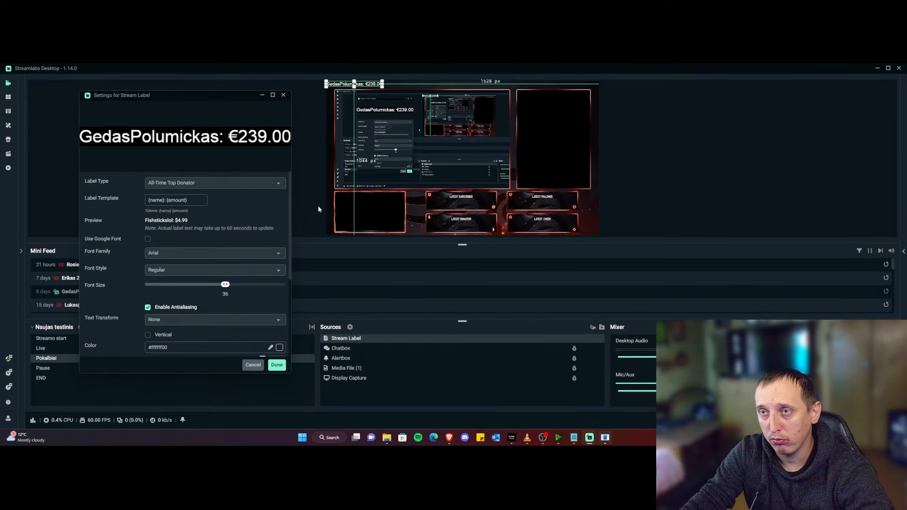
pyautogui.moveTo(350, 83); pyautogui.dragTo(454, 225)
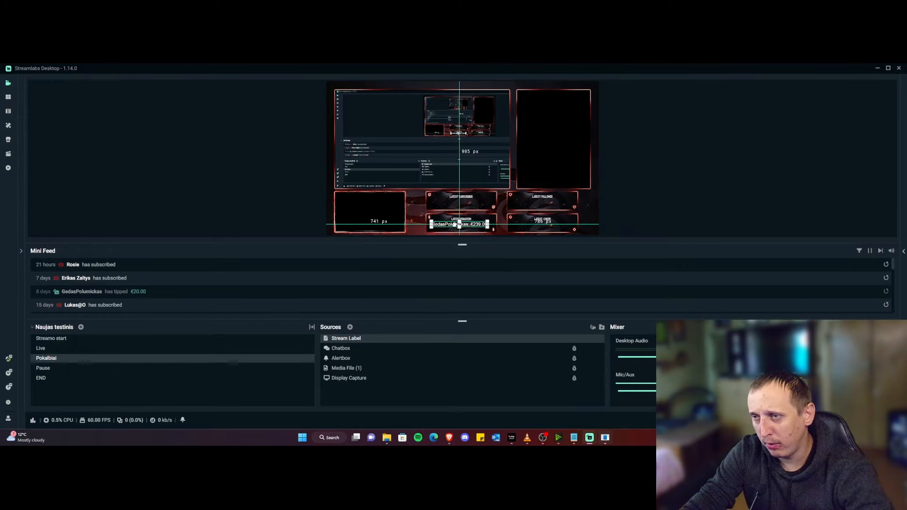
pyautogui.click(485, 238)
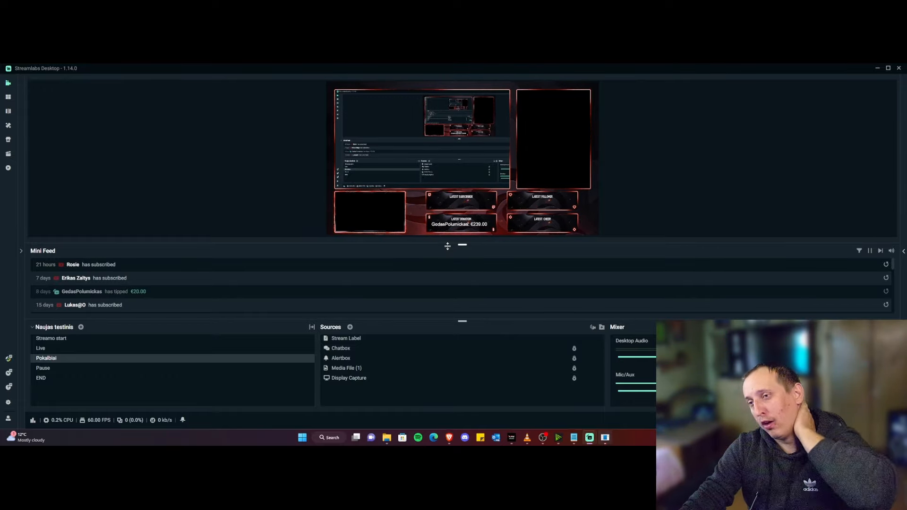
# Try the Monthly Top Donator, Session Top Donator and 30-Day Top Donator label types on the Stream Label.
pyautogui.doubleClick(349, 338)
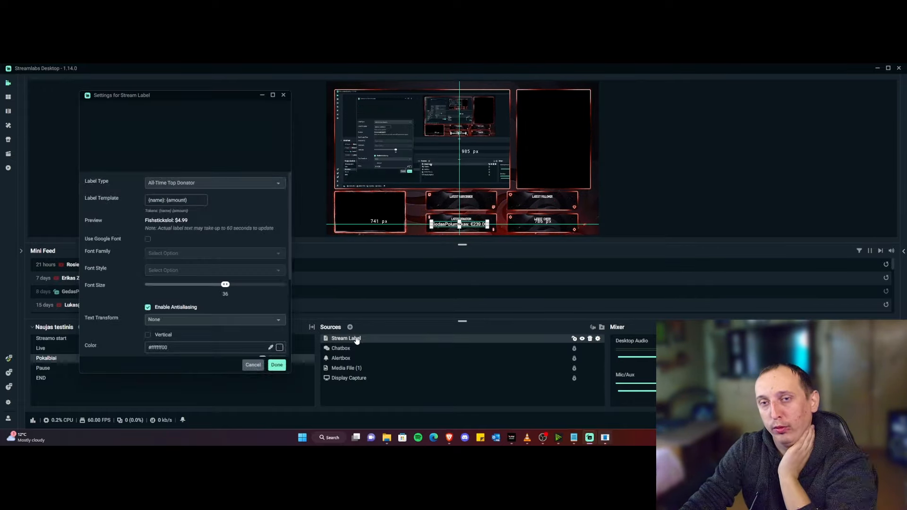
pyautogui.click(210, 186)
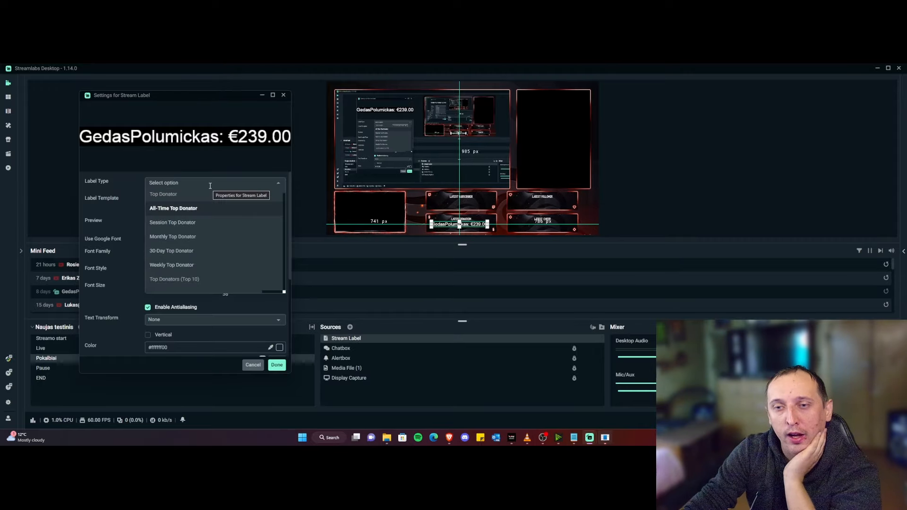
pyautogui.click(192, 235)
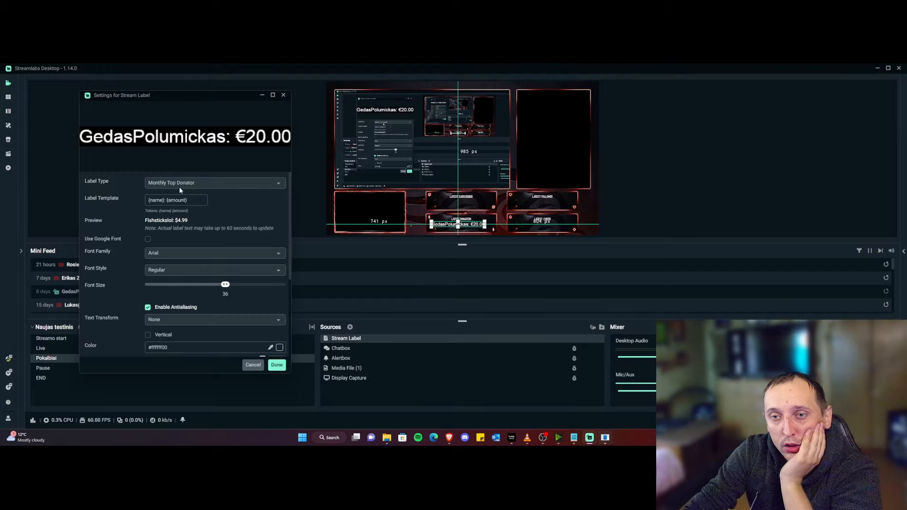
pyautogui.click(179, 189)
pyautogui.click(182, 227)
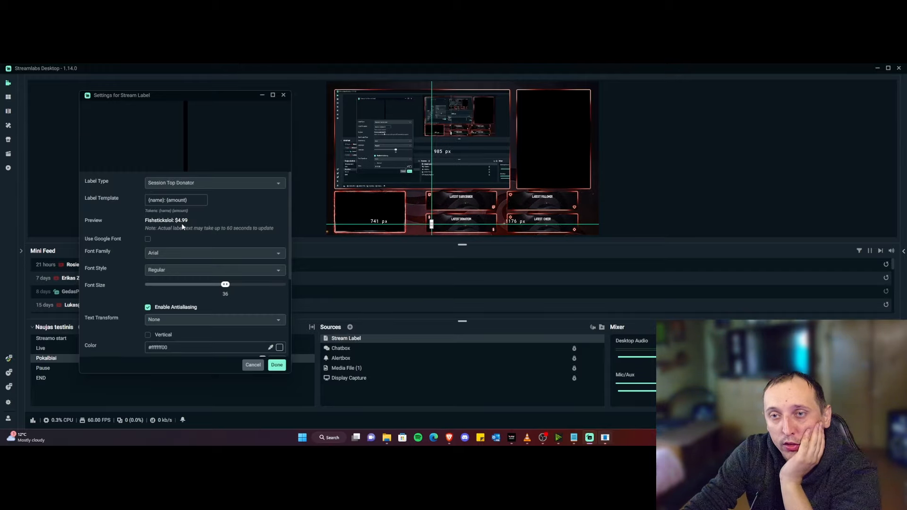
pyautogui.click(219, 181)
pyautogui.click(187, 255)
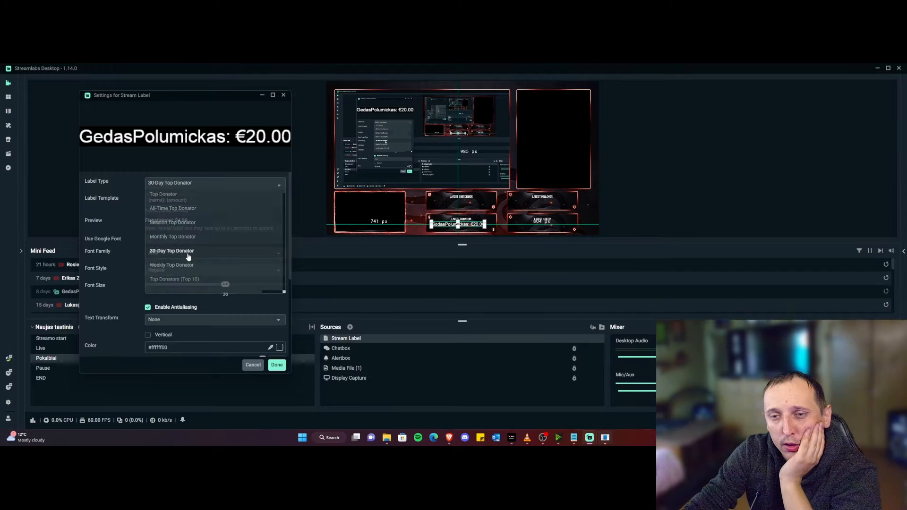
# Try the All-Time Top Donators label type and shift the Stream Label to about 92 px from the canvas's left edge.
pyautogui.click(187, 188)
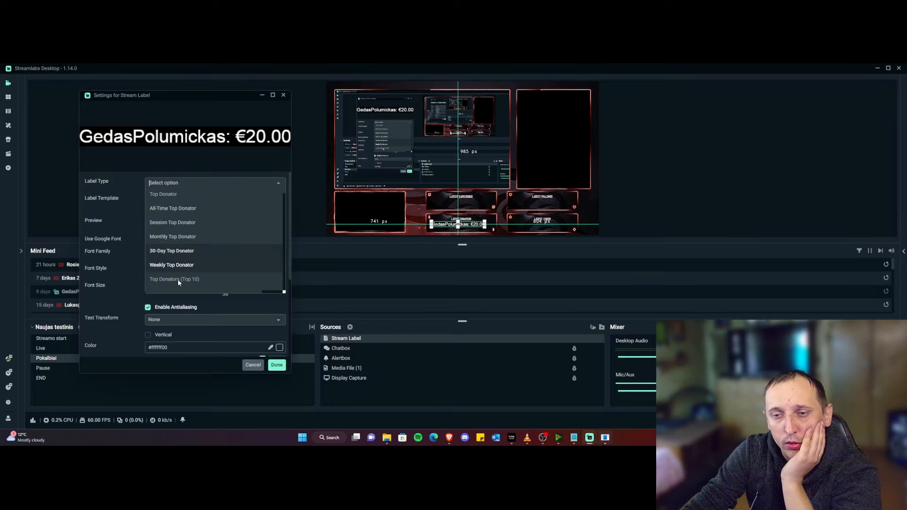
pyautogui.scroll(-3, 188, 265)
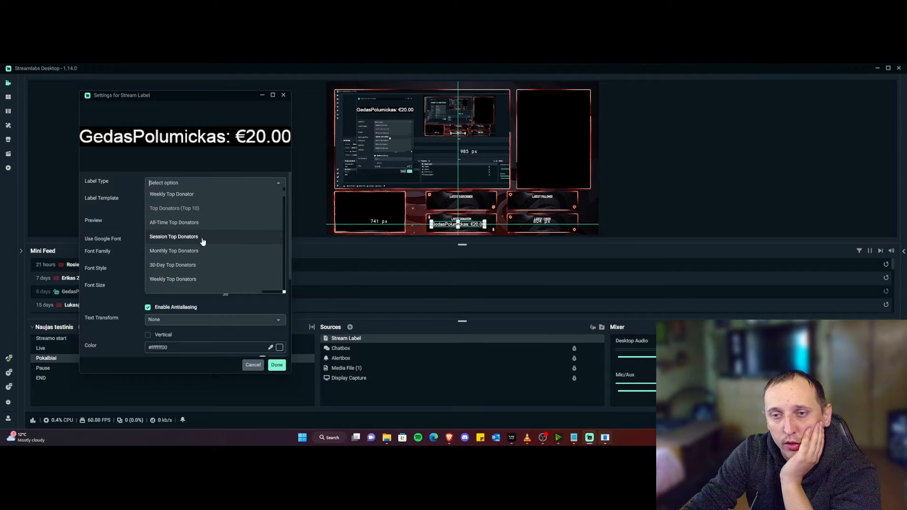
pyautogui.click(193, 228)
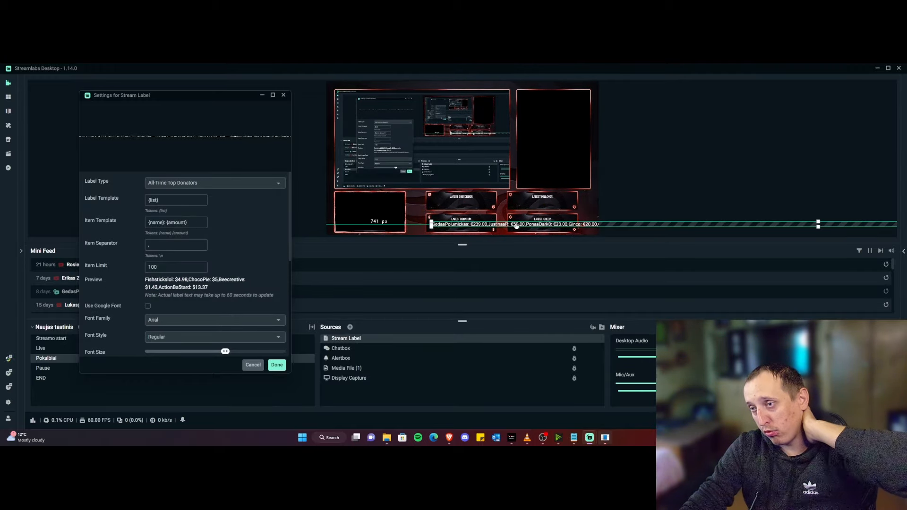
pyautogui.moveTo(516, 226); pyautogui.dragTo(426, 227)
# Set the Stream Label's label type to Most Recent Subscriber.
pyautogui.doubleClick(350, 338)
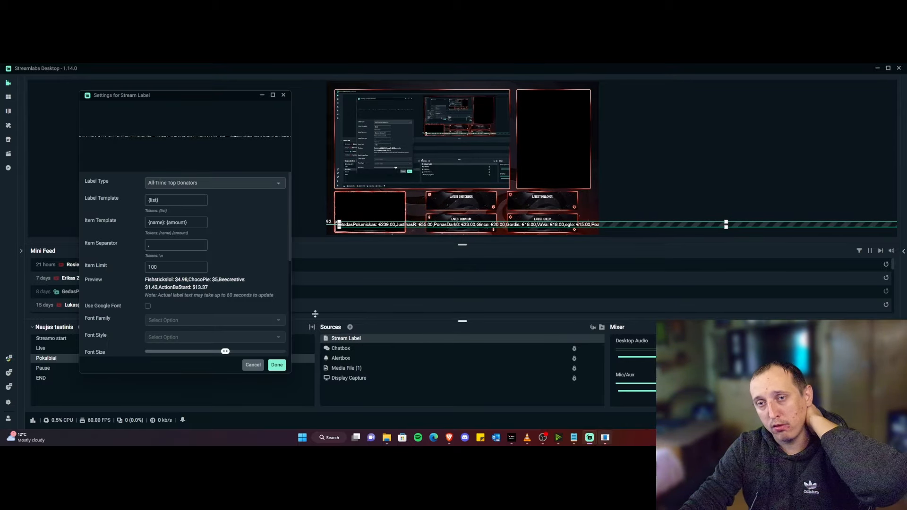
pyautogui.click(215, 185)
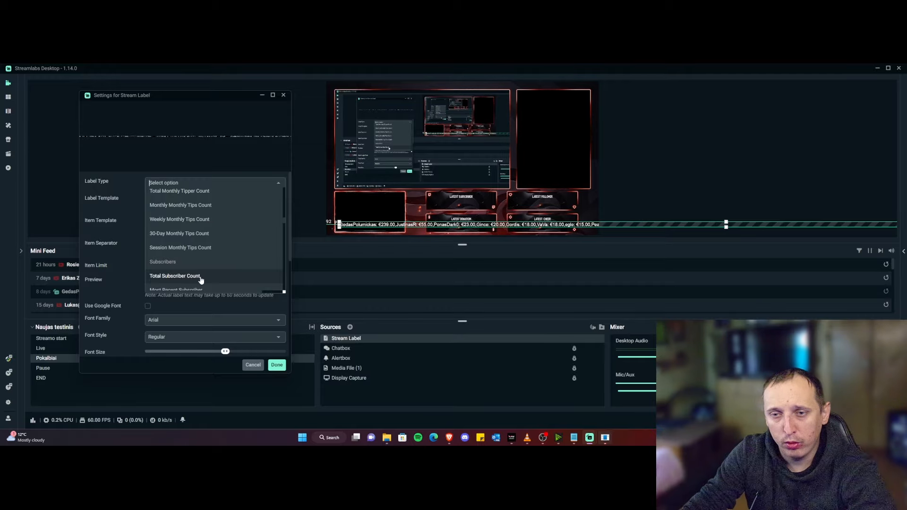
pyautogui.scroll(-1, 201, 270)
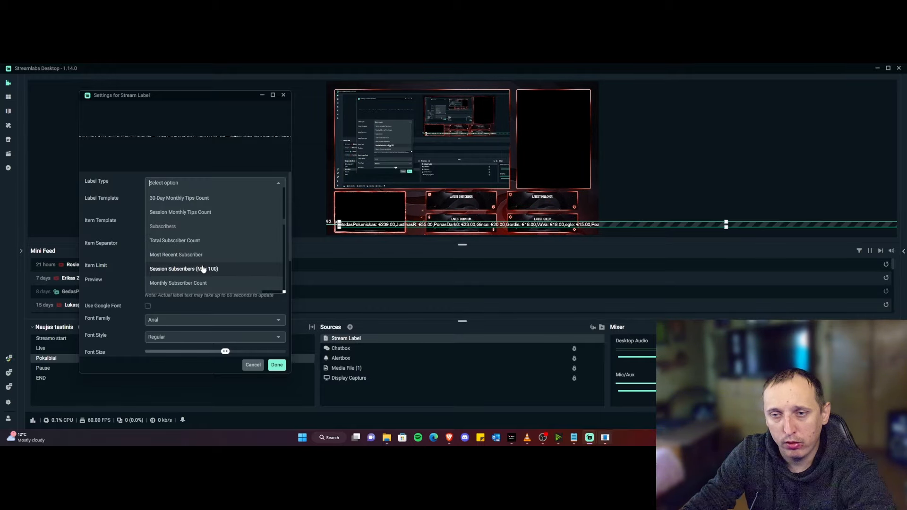
pyautogui.click(191, 255)
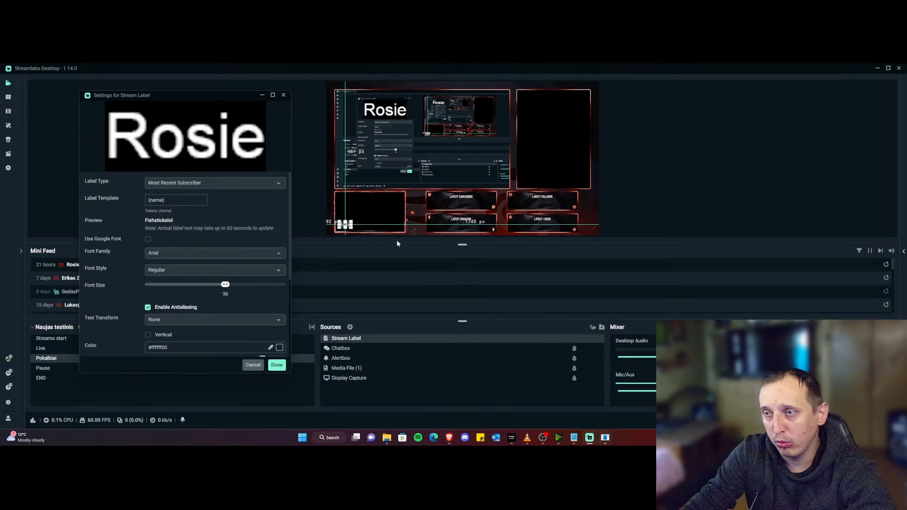
# Move the Stream Label into the latest donation panel, about 888 px from the canvas's left edge and 992 px from its upper edge.
pyautogui.moveTo(392, 227); pyautogui.dragTo(469, 228)
pyautogui.click(481, 230)
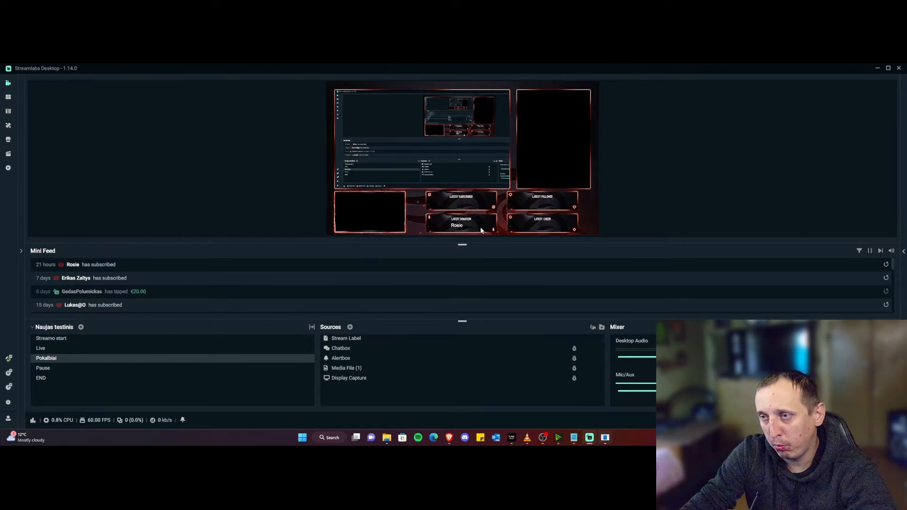
pyautogui.click(456, 225)
pyautogui.click(486, 230)
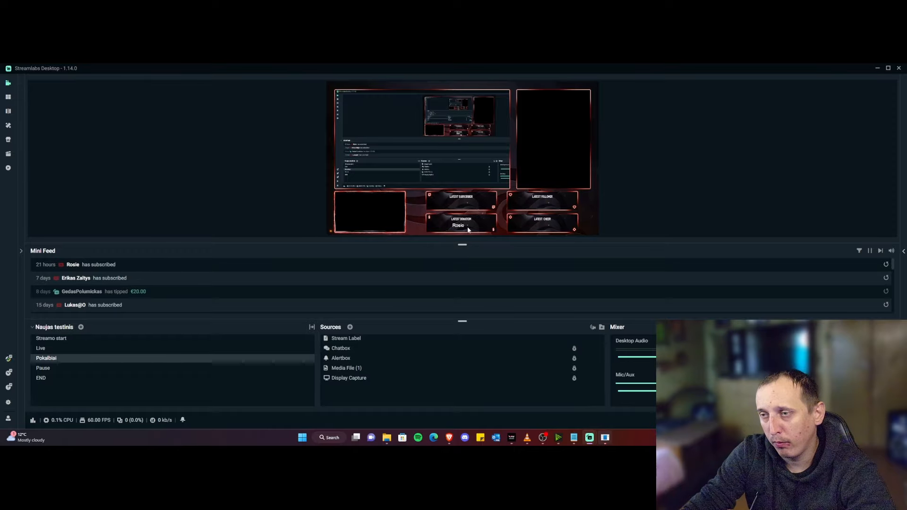
pyautogui.moveTo(460, 226); pyautogui.dragTo(463, 232)
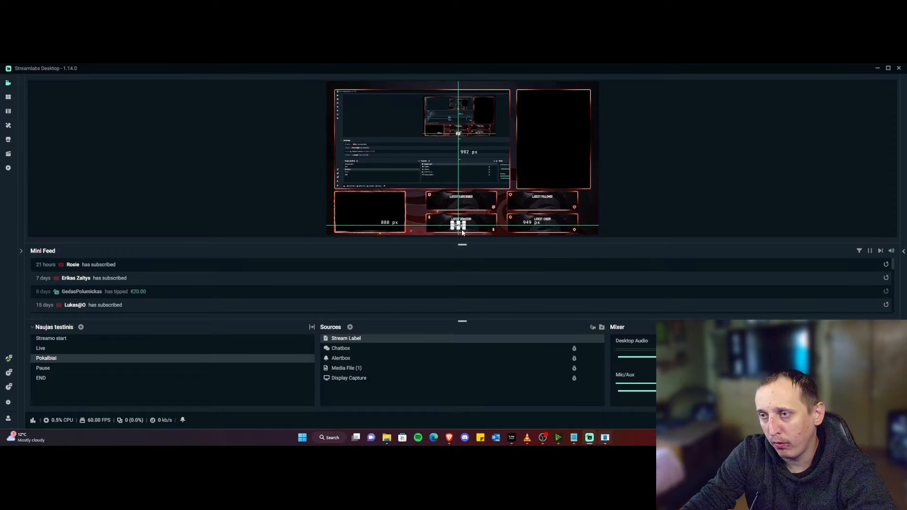
# Change the Stream Label's text color to bright red (#ff030300) and accept the settings.
pyautogui.doubleClick(355, 342)
pyautogui.scroll(-5, 236, 265)
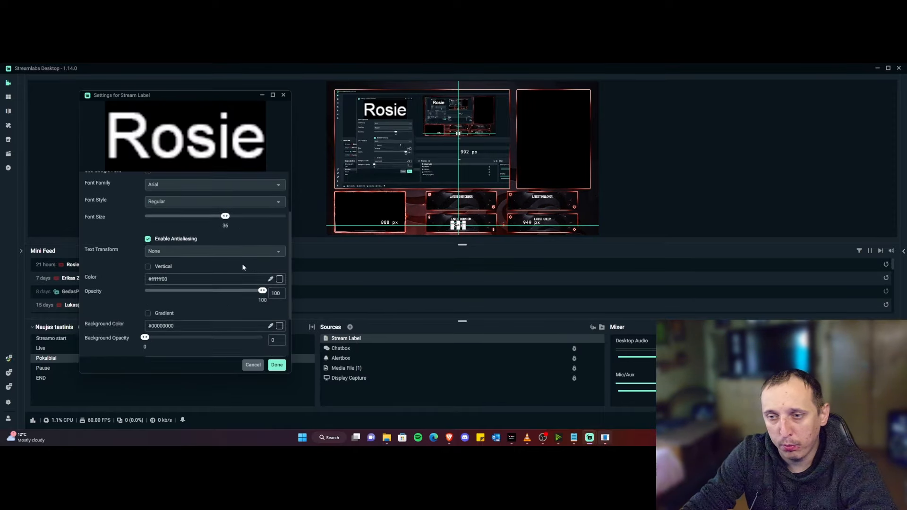
pyautogui.click(279, 279)
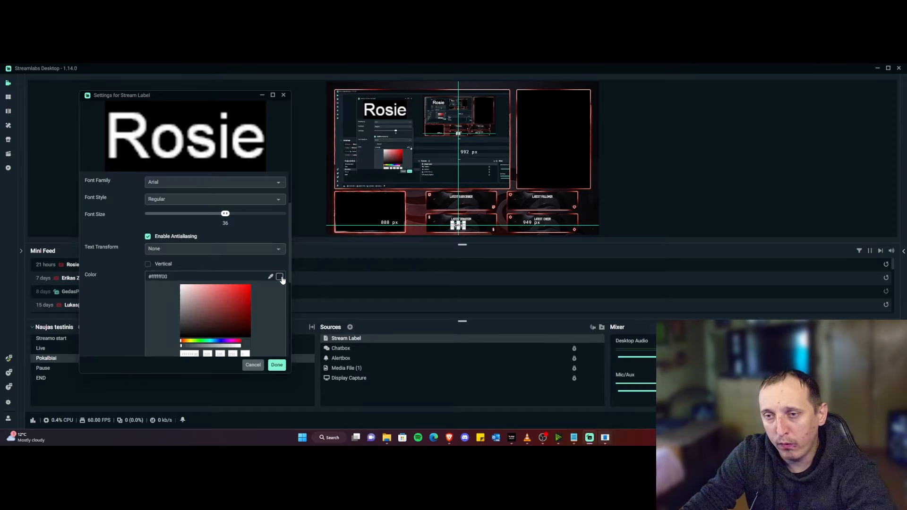
pyautogui.click(249, 286)
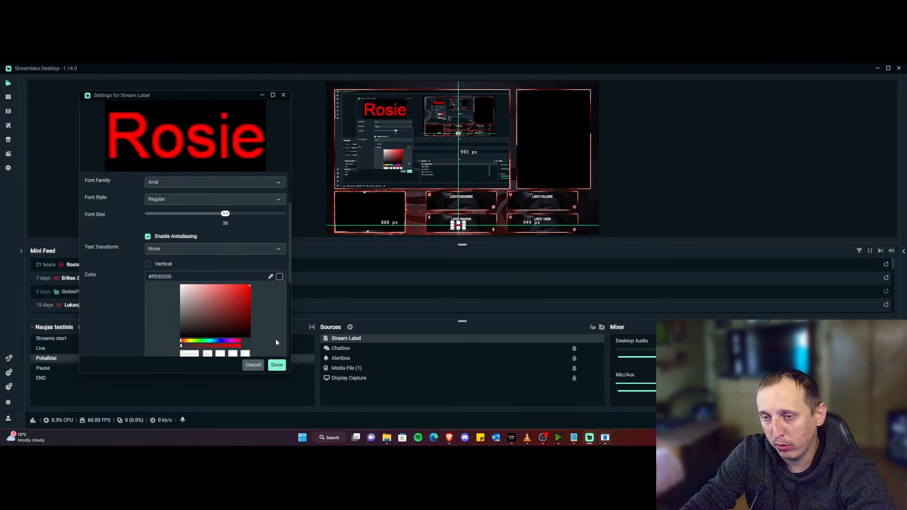
pyautogui.click(279, 364)
pyautogui.click(481, 230)
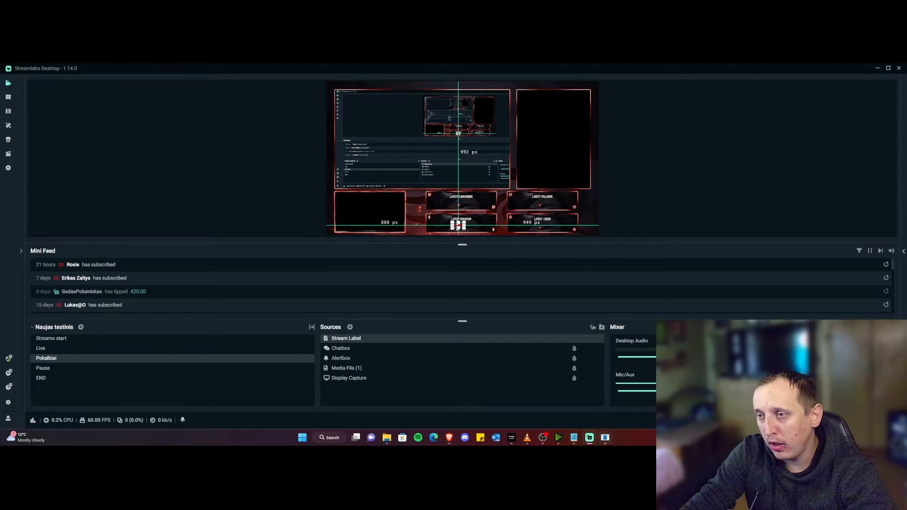
pyautogui.click(489, 226)
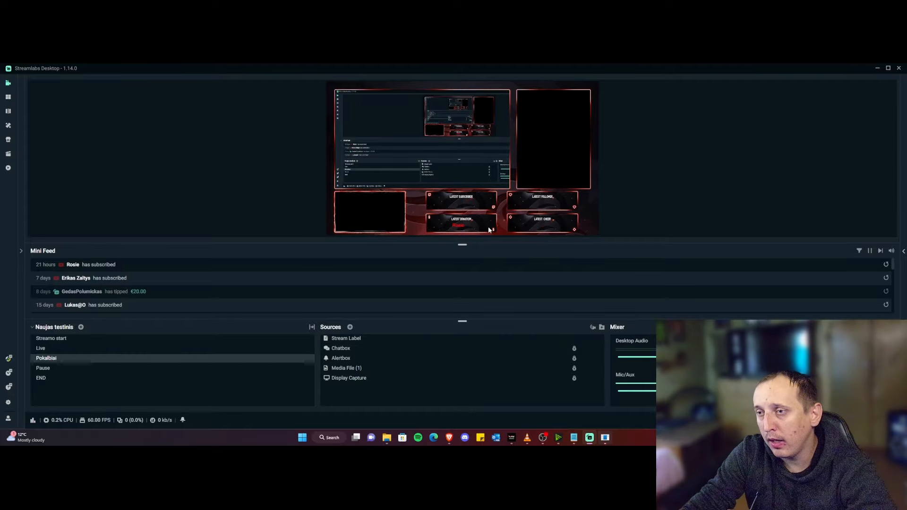
# Add a Scroll filter to the Stream Label, keeping the default filter name.
pyautogui.rightClick(458, 229)
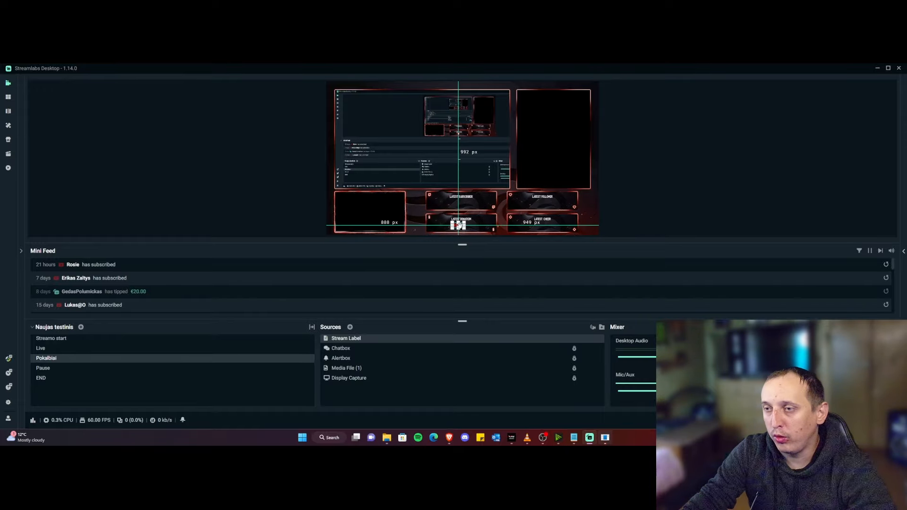
pyautogui.click(501, 220)
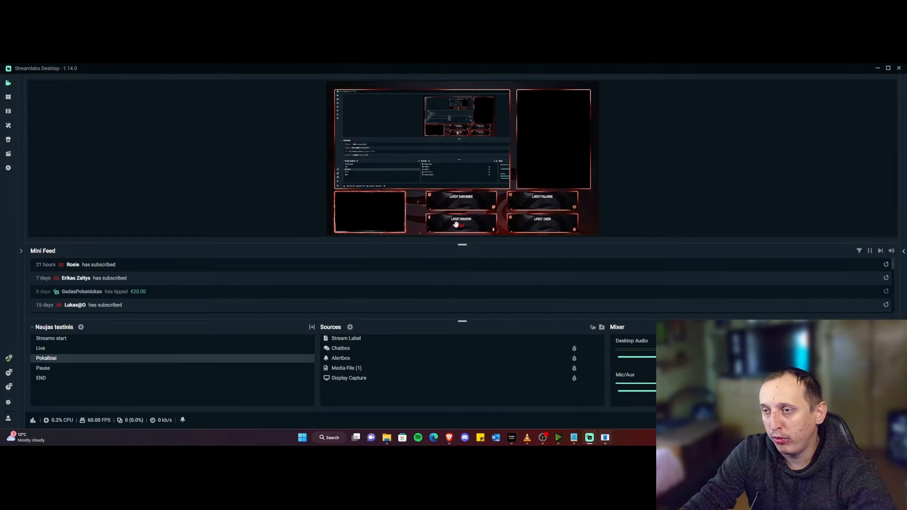
pyautogui.rightClick(457, 225)
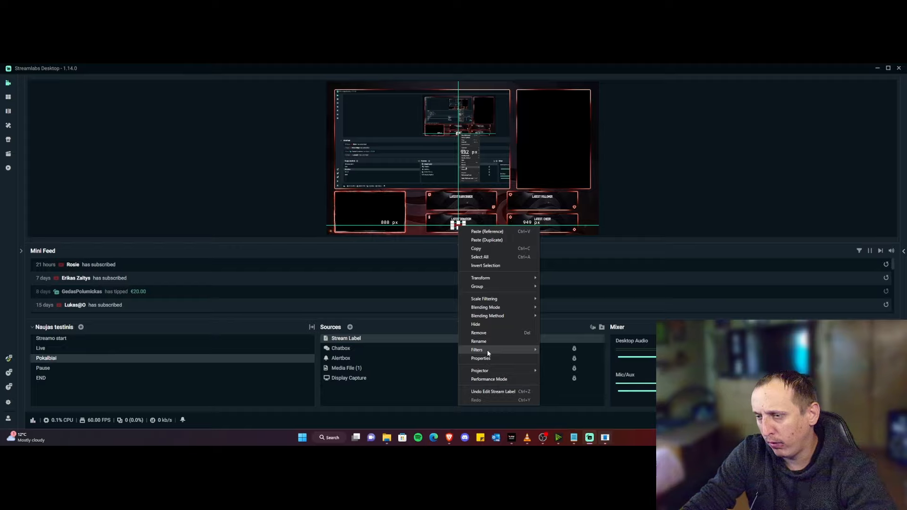
pyautogui.moveTo(487, 350)
pyautogui.click(561, 350)
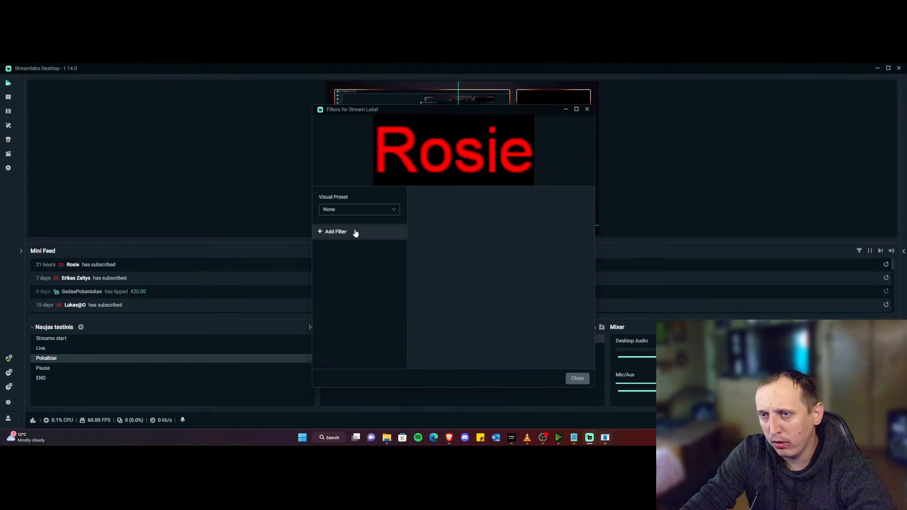
pyautogui.click(355, 232)
pyautogui.click(470, 166)
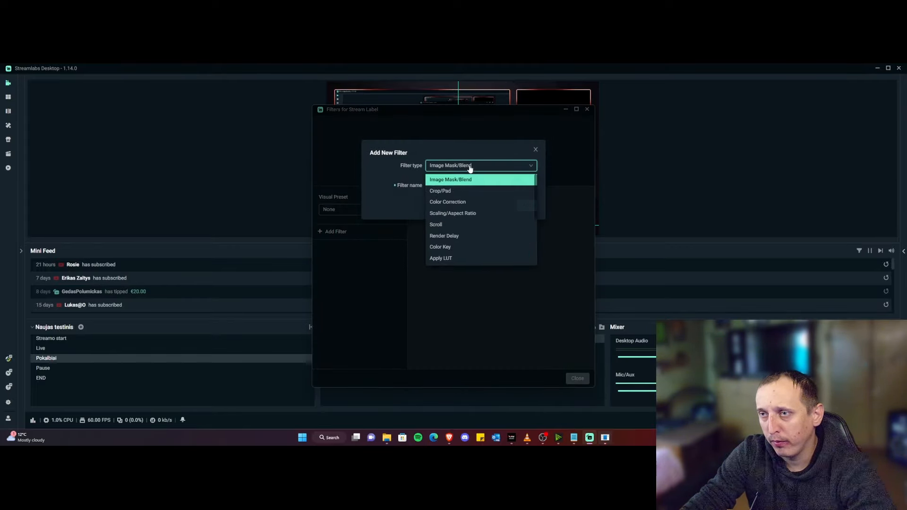
pyautogui.click(451, 226)
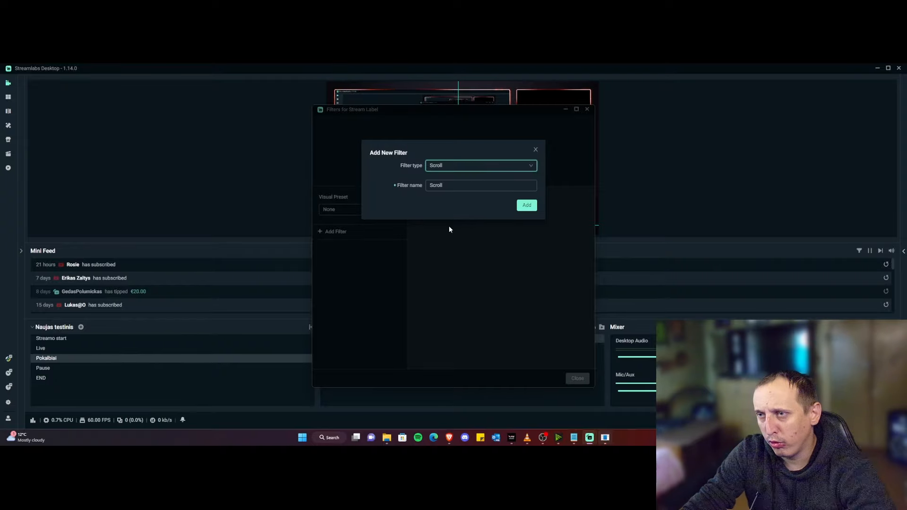
pyautogui.click(526, 205)
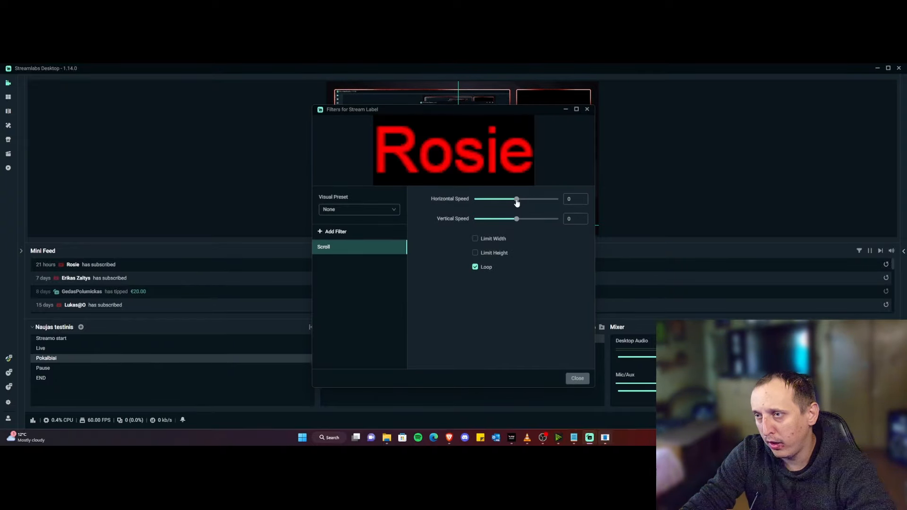
# Set the Scroll filter's horizontal speed to 18 with looping left on, and return to the scene.
pyautogui.moveTo(517, 203); pyautogui.dragTo(516, 202)
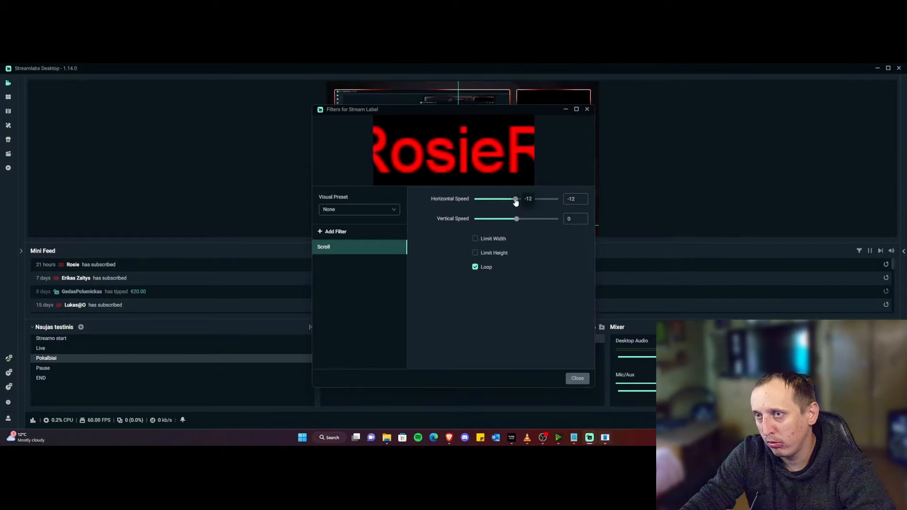
pyautogui.moveTo(516, 202); pyautogui.dragTo(518, 202)
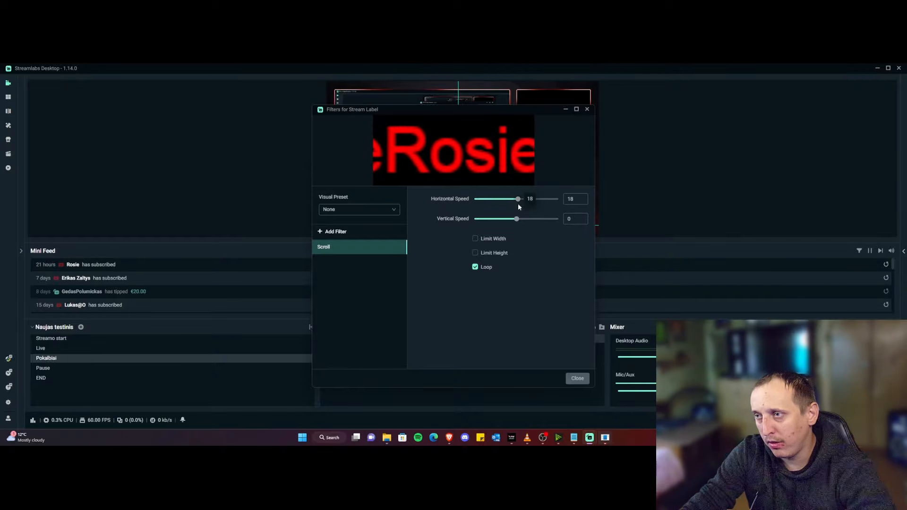
pyautogui.click(578, 378)
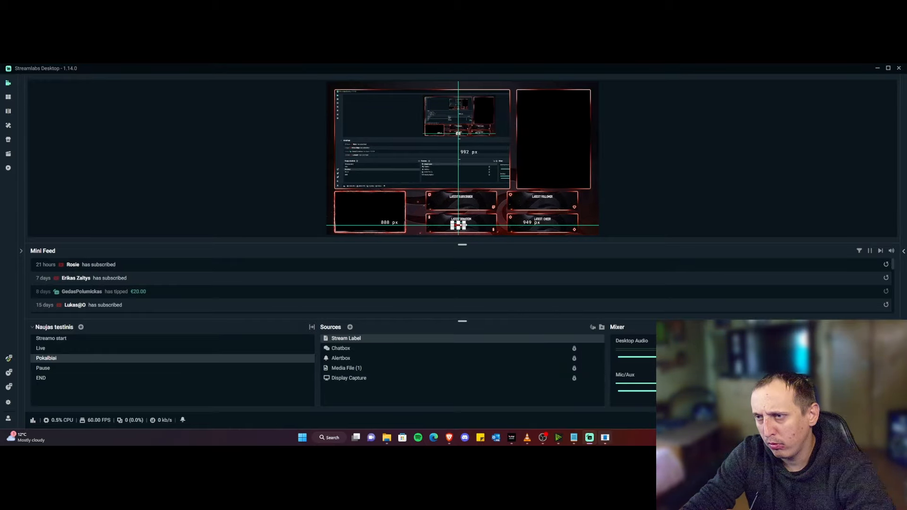
pyautogui.moveTo(466, 226); pyautogui.dragTo(467, 230)
pyautogui.click(467, 230)
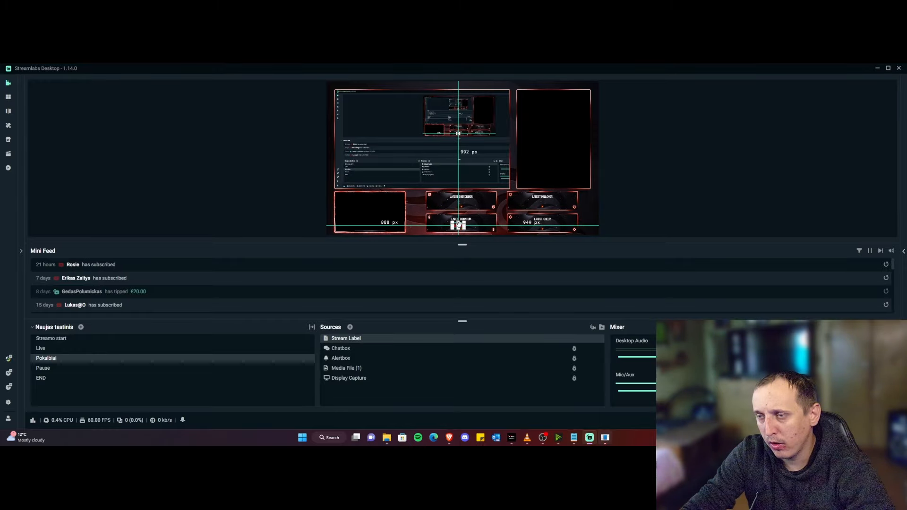
# Turn on Use Custom Text Extents for the Stream Label and move its settings window clear of the canvas preview.
pyautogui.doubleClick(358, 338)
pyautogui.scroll(-4, 462, 264)
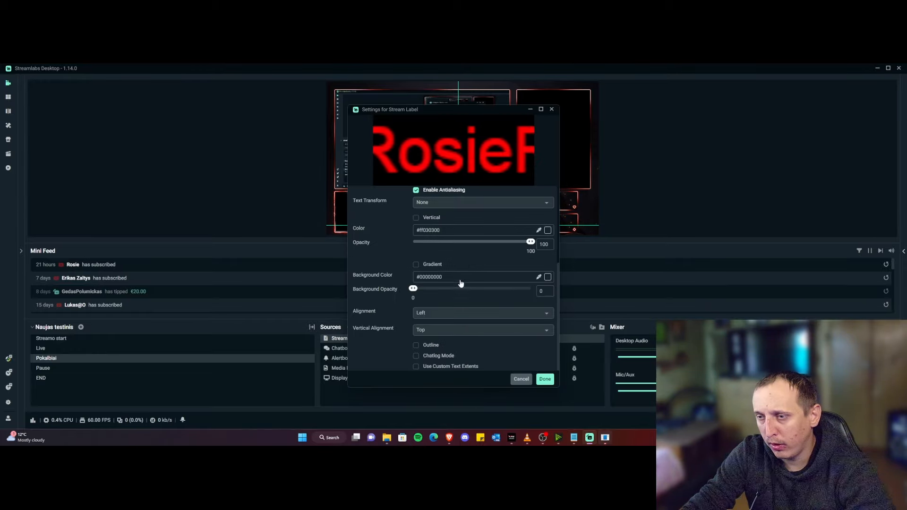
pyautogui.click(416, 367)
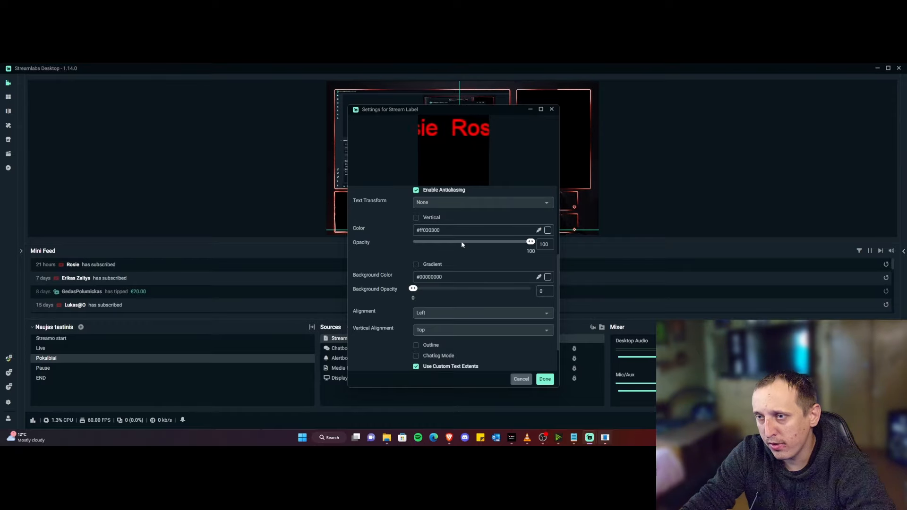
pyautogui.moveTo(456, 110); pyautogui.dragTo(299, 105)
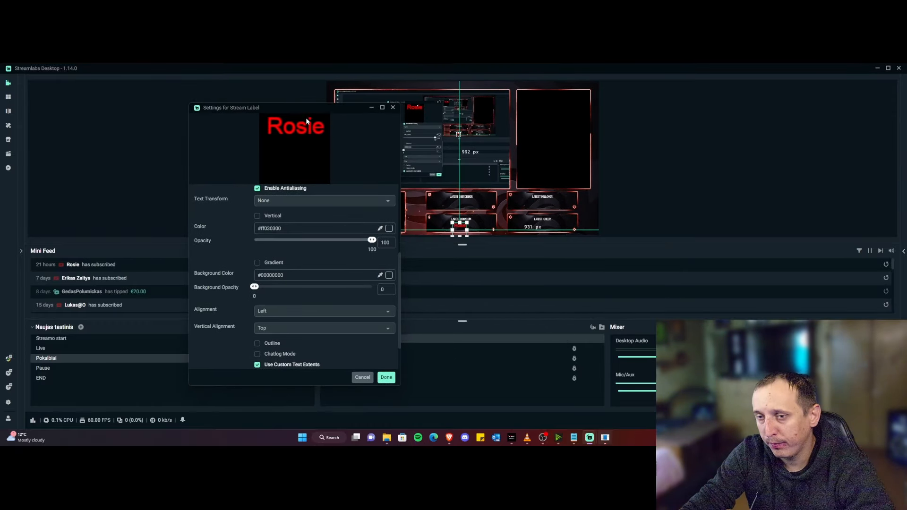
# Try a text extents width of 200 and a height of 500, and return the height to 100.
pyautogui.scroll(-1, 302, 315)
pyautogui.click(260, 337)
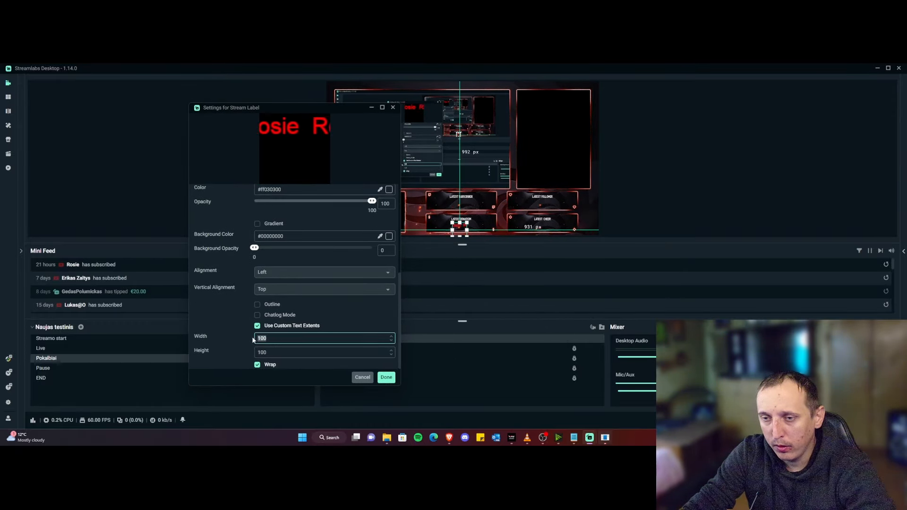
pyautogui.write('200')
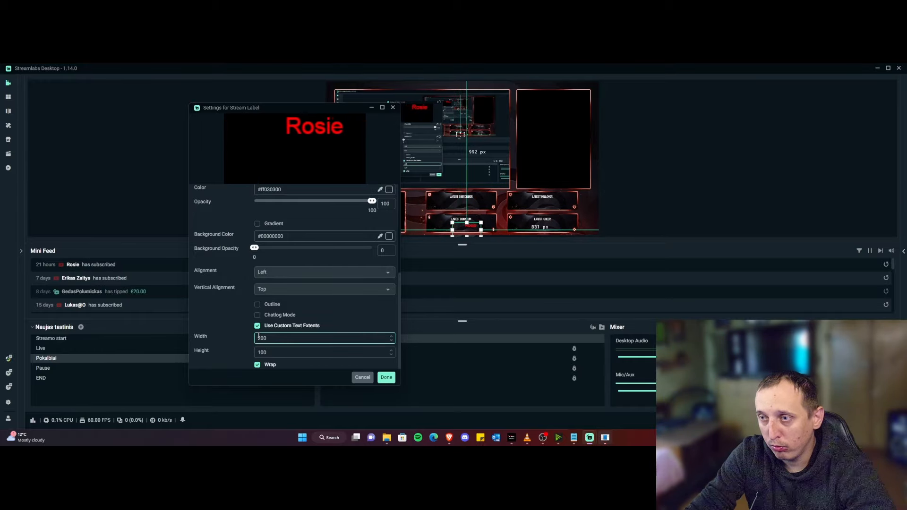
pyautogui.press('Tab')
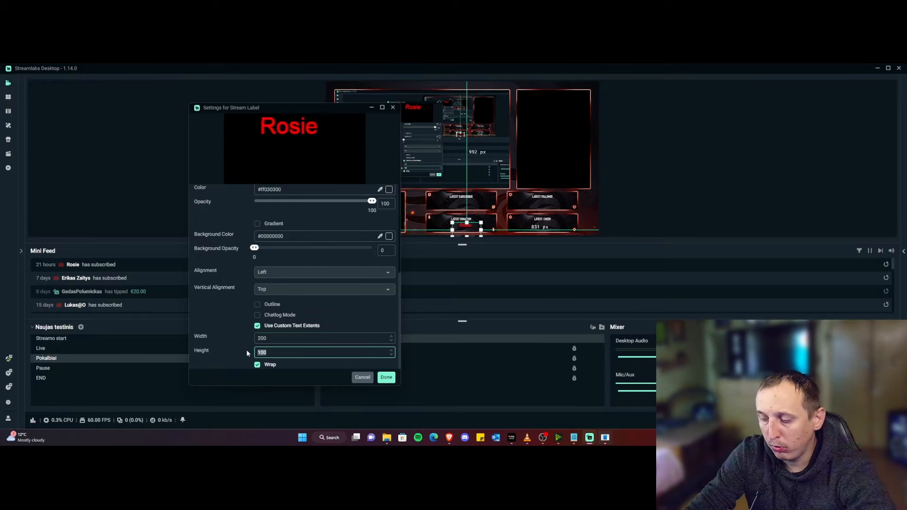
pyautogui.write('500')
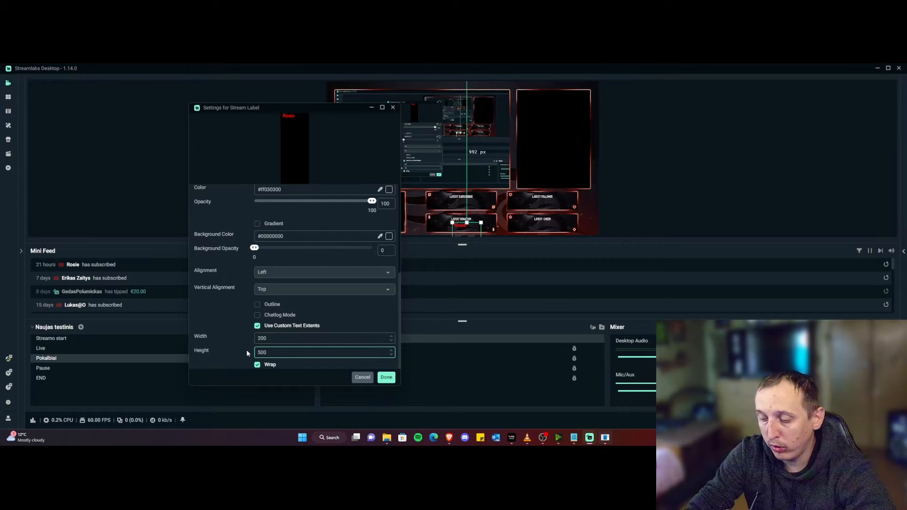
pyautogui.press('BackSpace')
pyautogui.press('BackSpace')
pyautogui.press('BackSpace')
pyautogui.write('10')
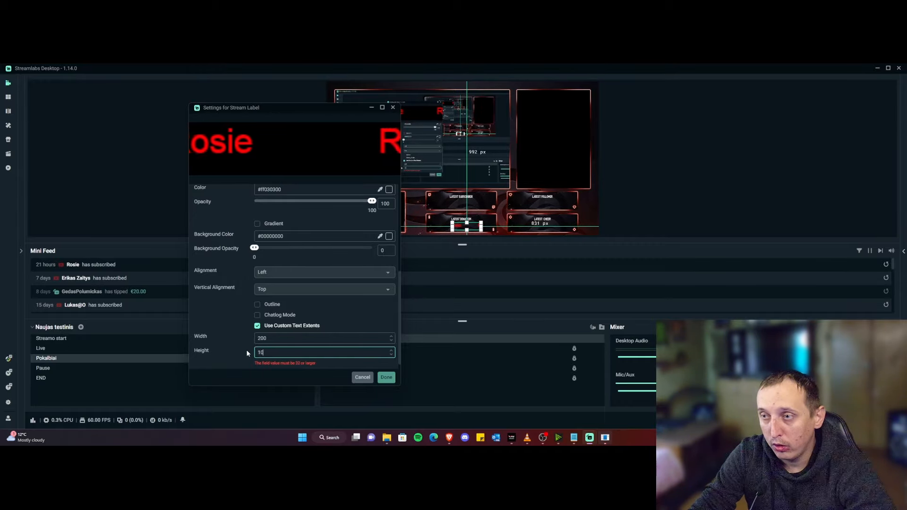
pyautogui.write('0')
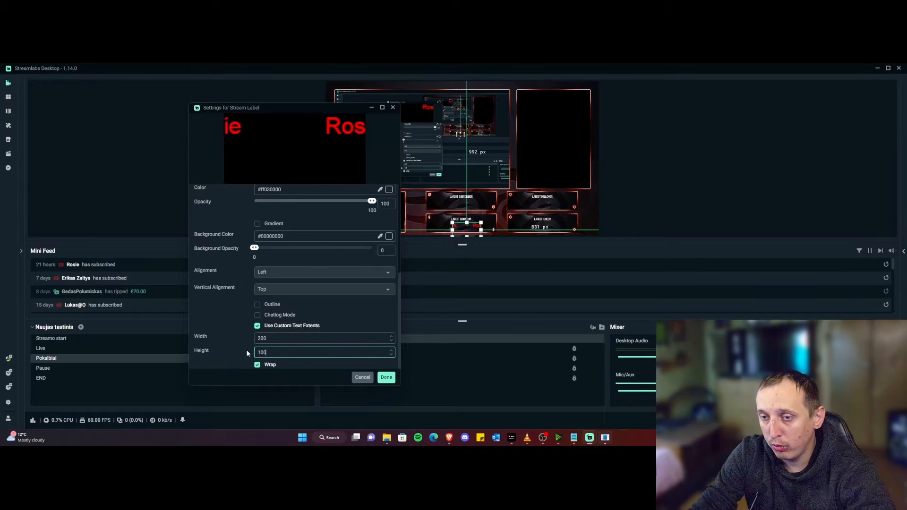
# Set the Stream Label's custom text width to 500 and accept the settings.
pyautogui.doubleClick(264, 338)
pyautogui.write('50')
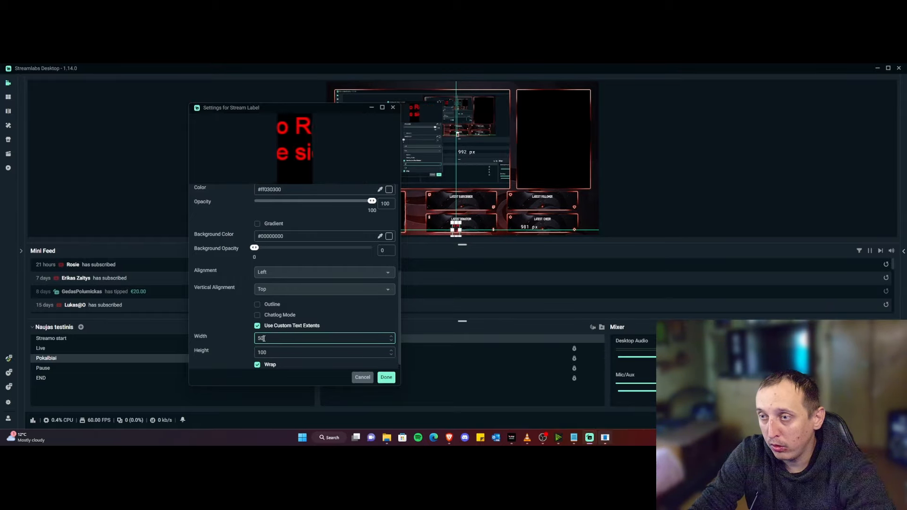
pyautogui.write('0')
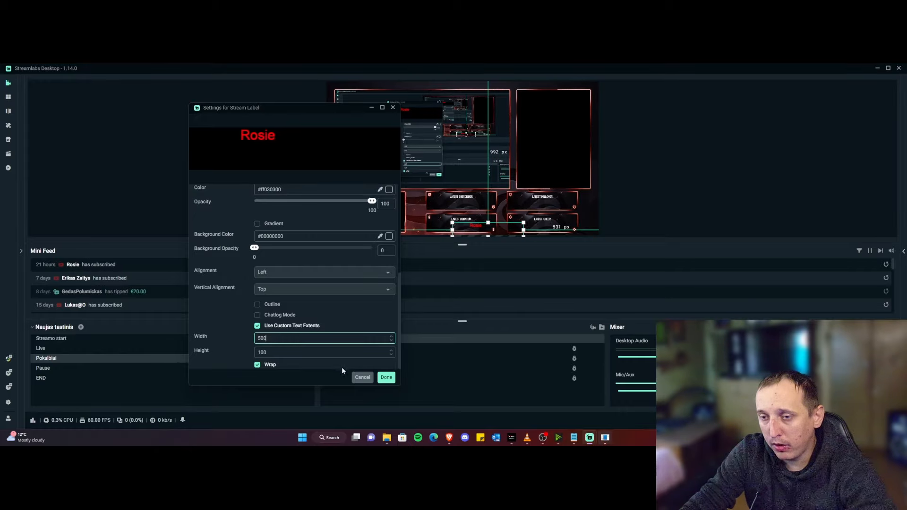
pyautogui.click(386, 377)
# Position the Stream Label across the latest donation panel, about 704 px from the canvas's left edge and 972 px from its upper edge, and lock it.
pyautogui.moveTo(476, 229); pyautogui.dragTo(459, 222)
pyautogui.click(502, 215)
pyautogui.click(514, 235)
pyautogui.click(496, 204)
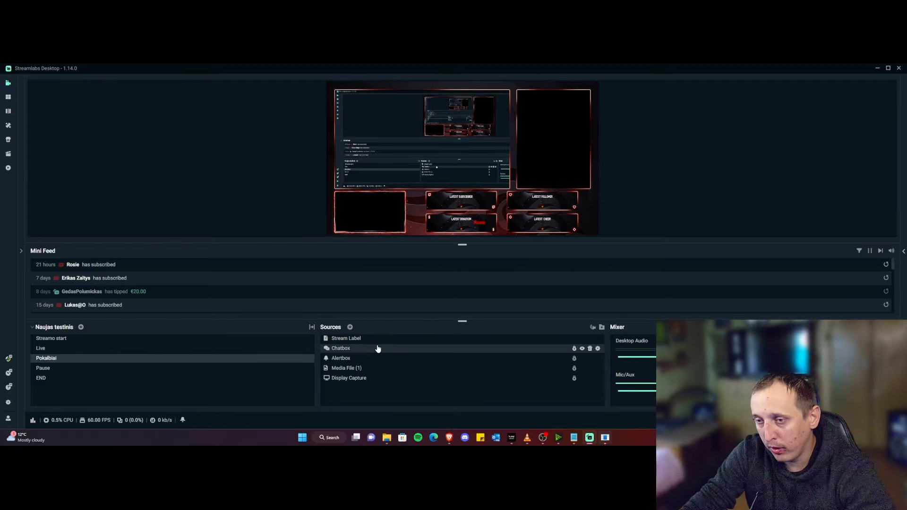
pyautogui.click(572, 339)
pyautogui.click(599, 219)
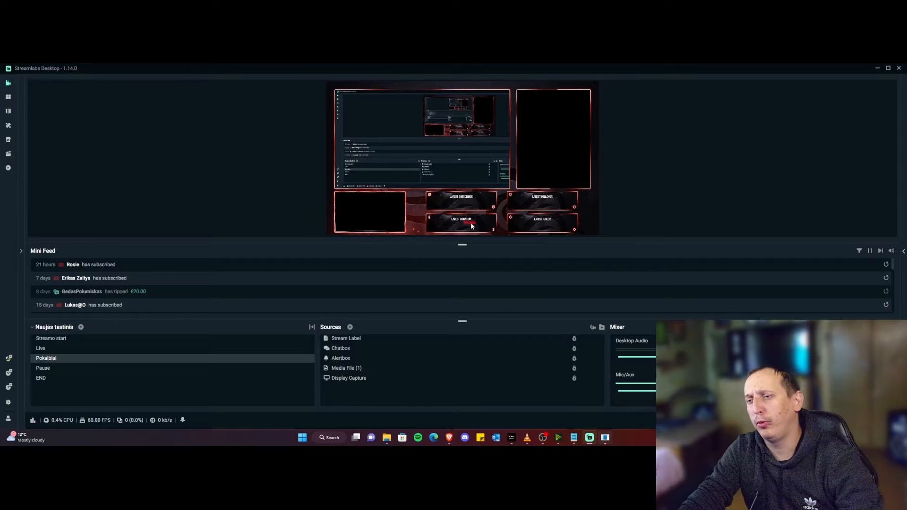
# Unlock the Stream Label, lower it to about 985 px from the canvas's upper edge, and lock it again.
pyautogui.click(543, 338)
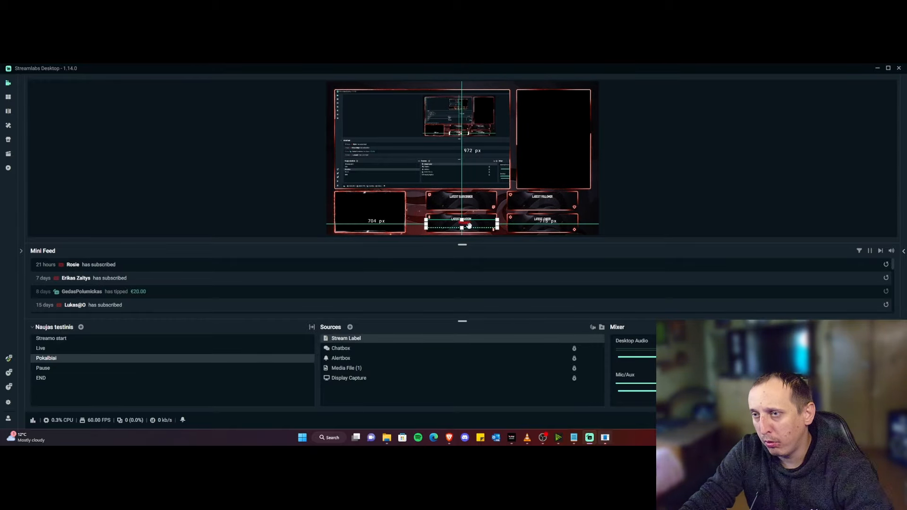
pyautogui.moveTo(469, 225); pyautogui.dragTo(469, 229)
pyautogui.click(574, 338)
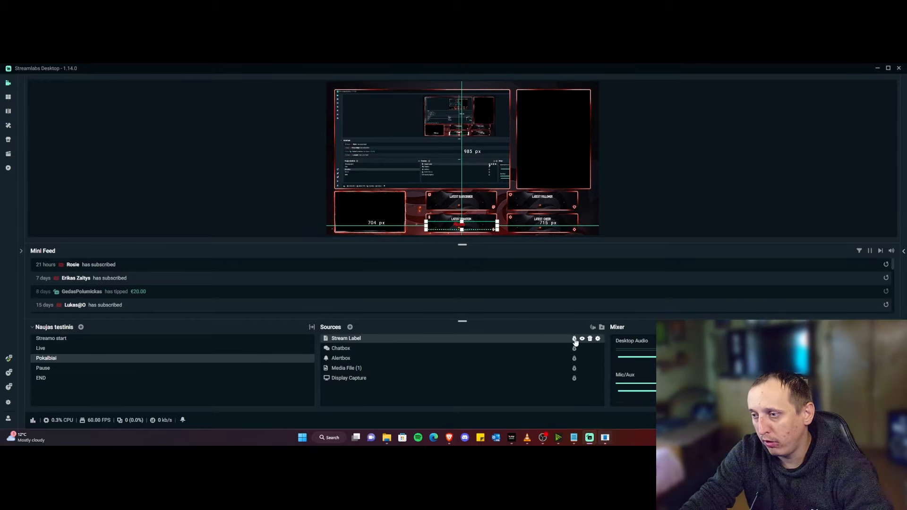
pyautogui.click(551, 233)
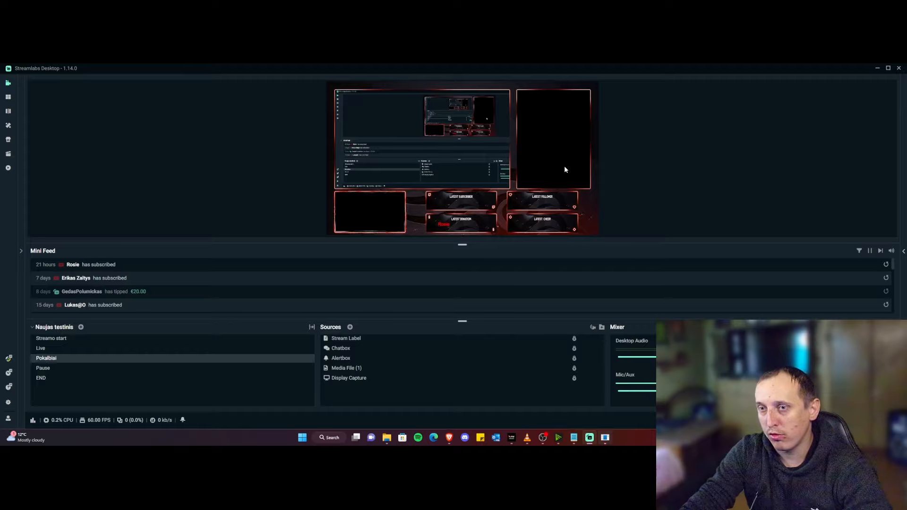
# Add a new Media File source to the Pause scene, keeping the default source name.
pyautogui.click(55, 368)
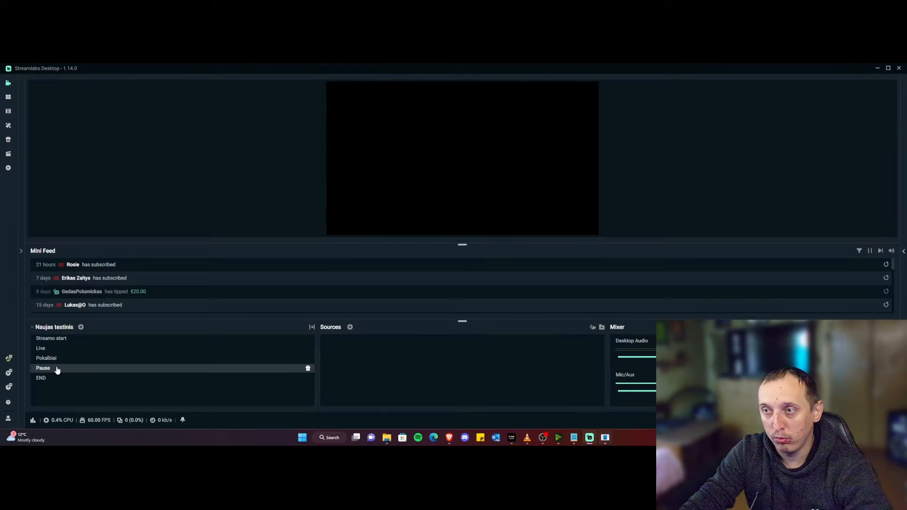
pyautogui.click(350, 327)
pyautogui.doubleClick(340, 208)
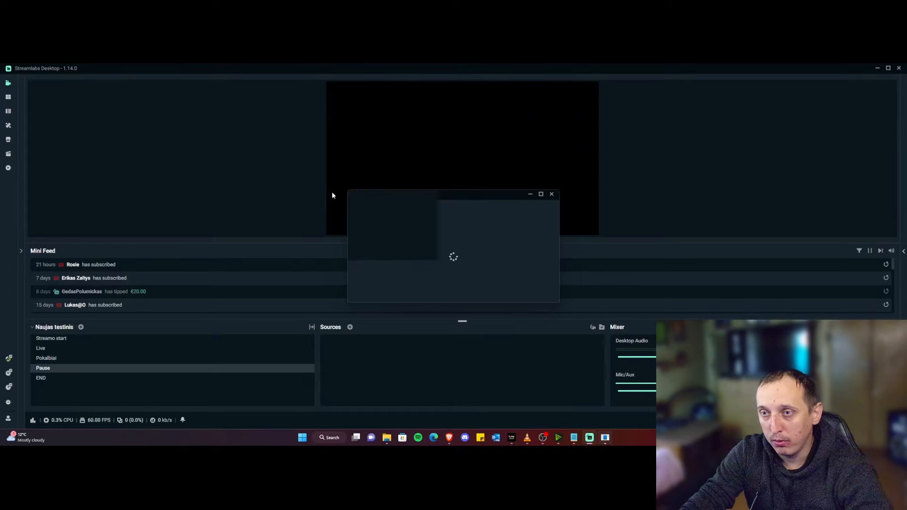
pyautogui.click(417, 293)
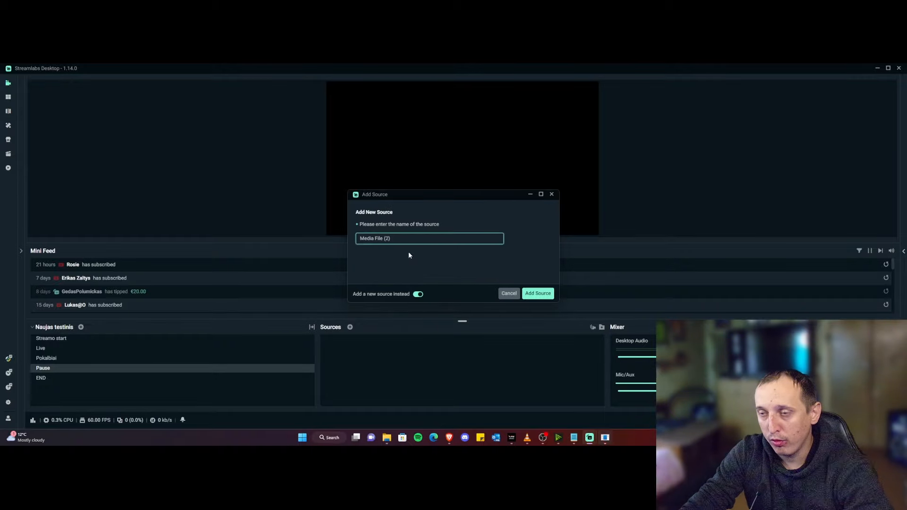
pyautogui.click(537, 294)
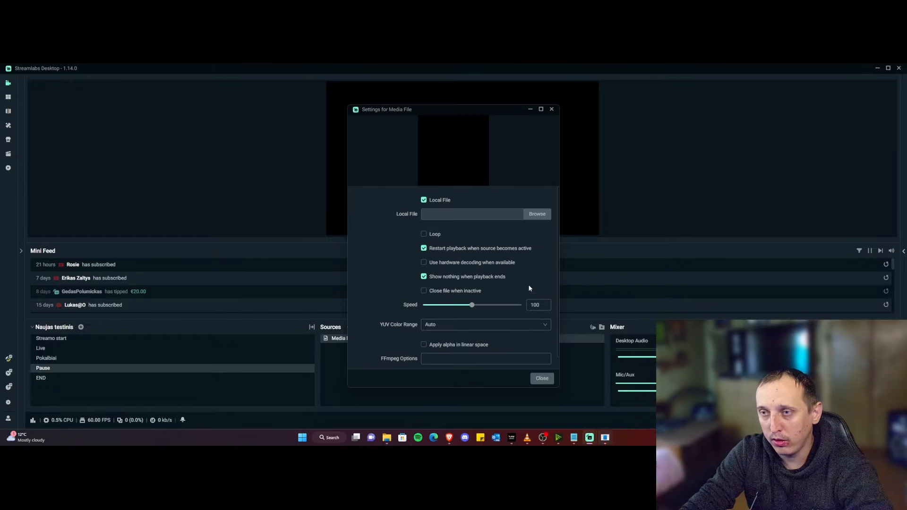
# Browse for the source's local file and go to the Files folder inside Brave-Series-Premium-EN, Brave-Series-Monster.
pyautogui.click(537, 214)
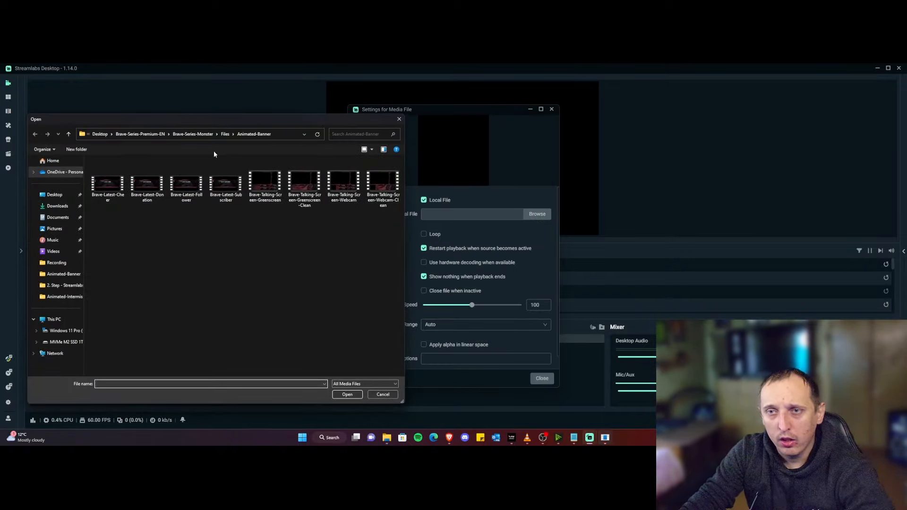
pyautogui.click(180, 134)
pyautogui.click(144, 134)
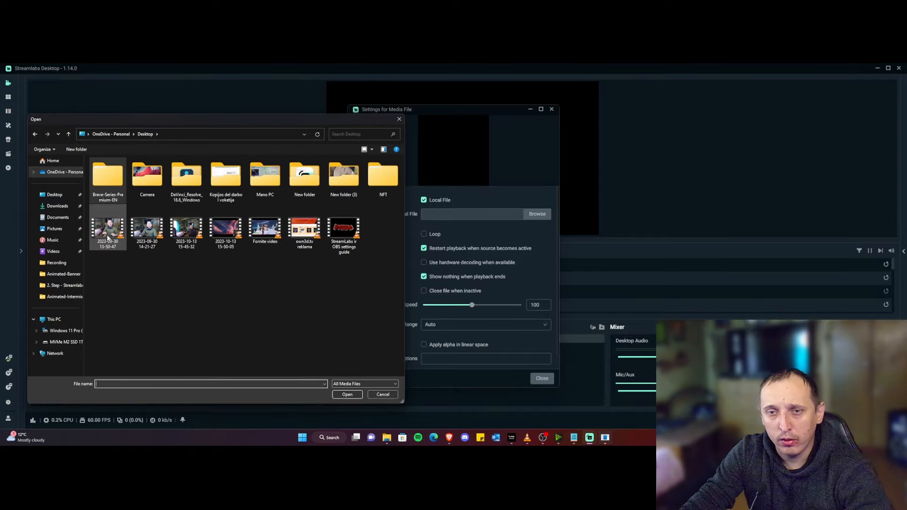
pyautogui.doubleClick(109, 183)
pyautogui.doubleClick(121, 174)
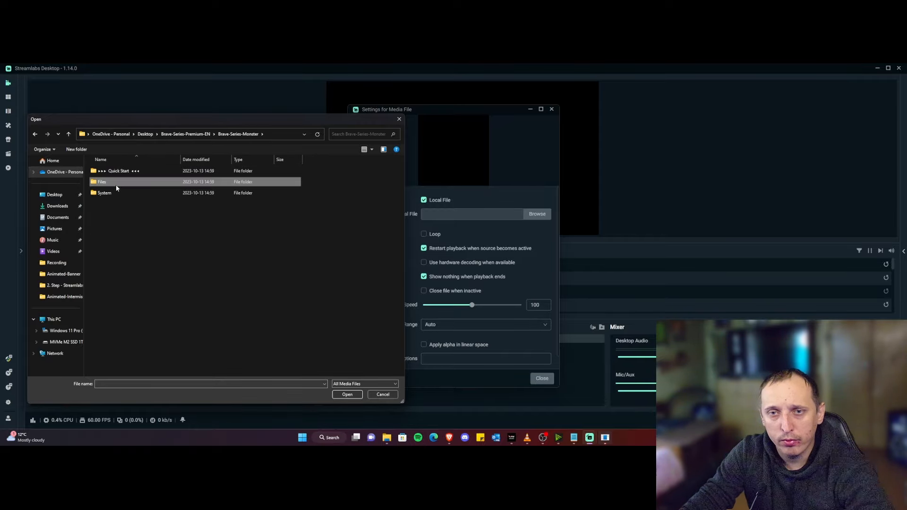
pyautogui.doubleClick(117, 184)
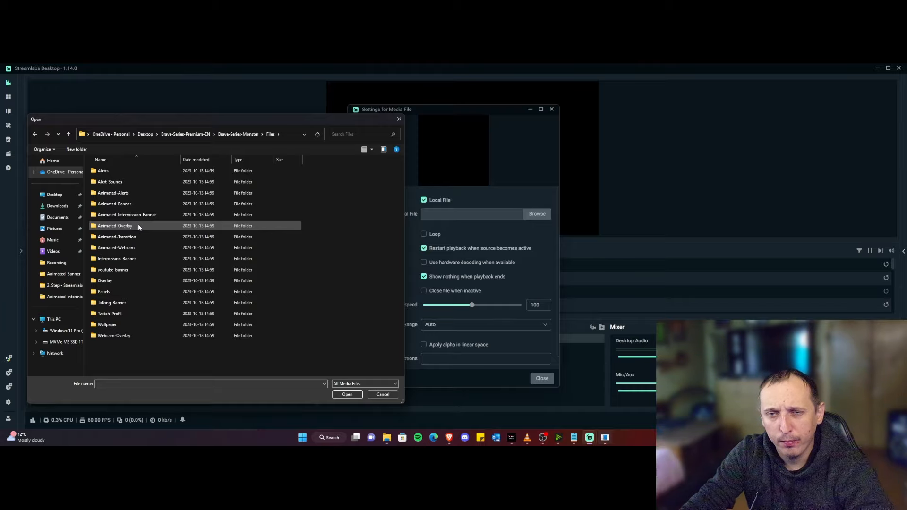
# Look through the Intermission-Banner, Animated-Banner and Animated-Intermission-Banner folders for the pause video.
pyautogui.doubleClick(140, 258)
pyautogui.hotkey('alt', 'Left')
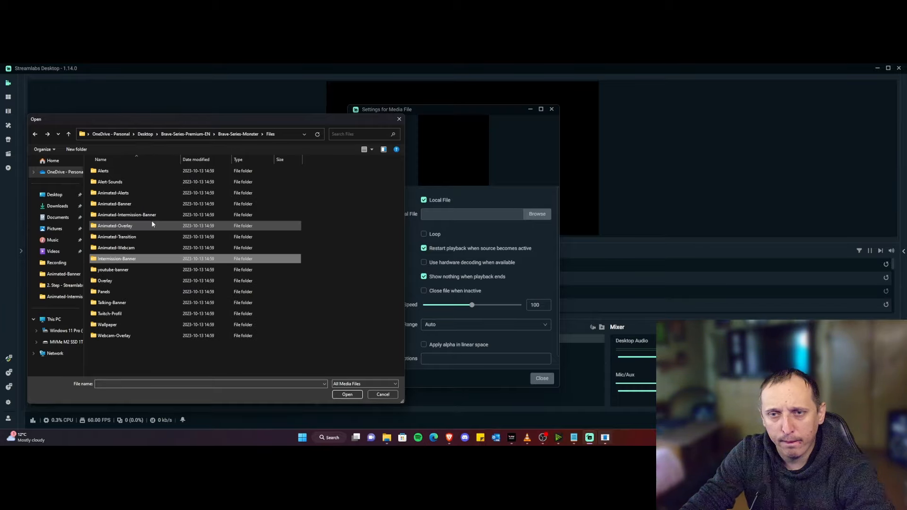
pyautogui.doubleClick(128, 204)
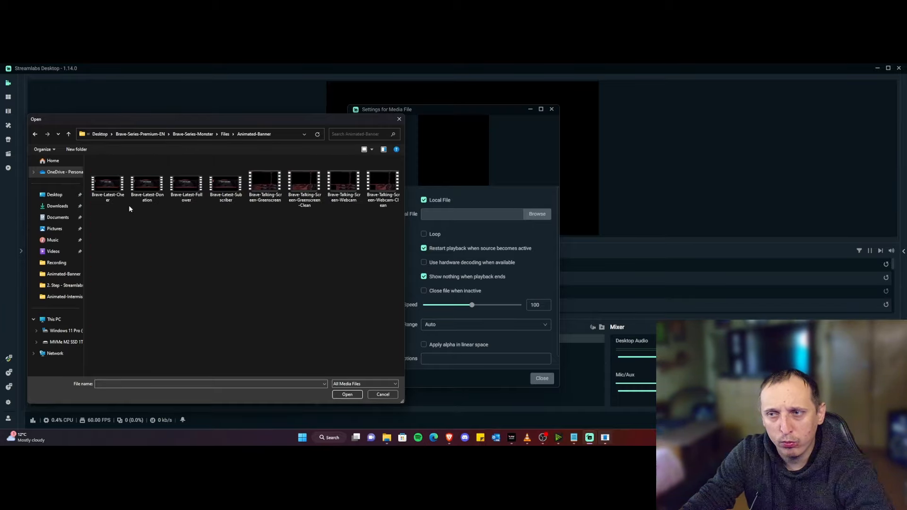
pyautogui.hotkey('alt', 'Left')
pyautogui.doubleClick(125, 216)
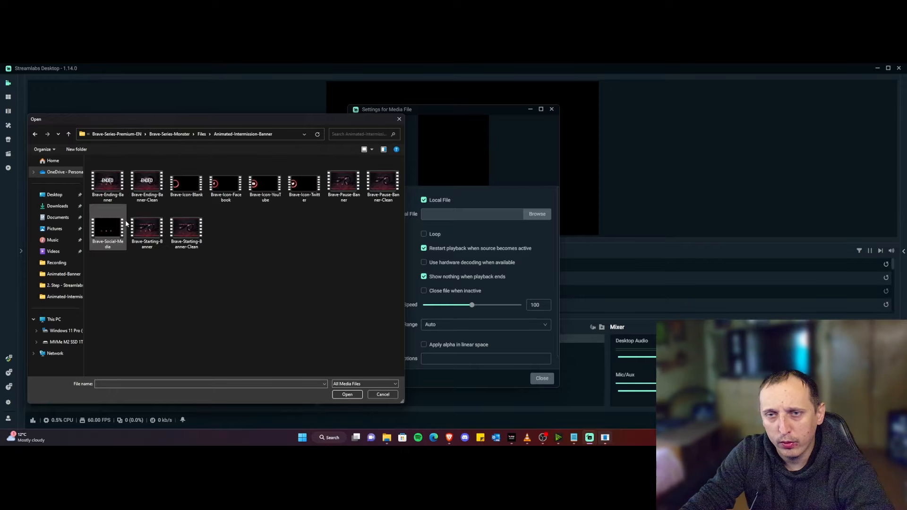
pyautogui.hotkey('alt', 'Left')
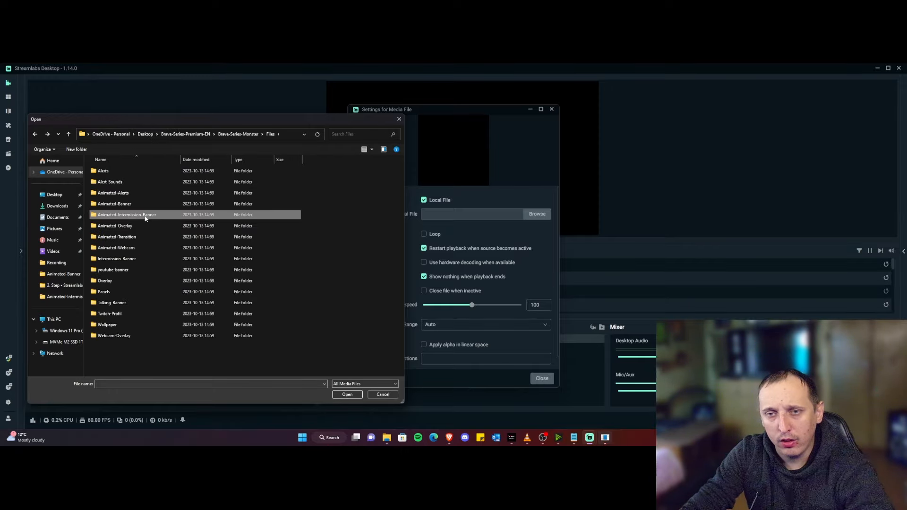
# Load Brave-Pause-Banner from the Animated-Intermission-Banner folder as the Pause scene's media file and close the source settings.
pyautogui.doubleClick(145, 216)
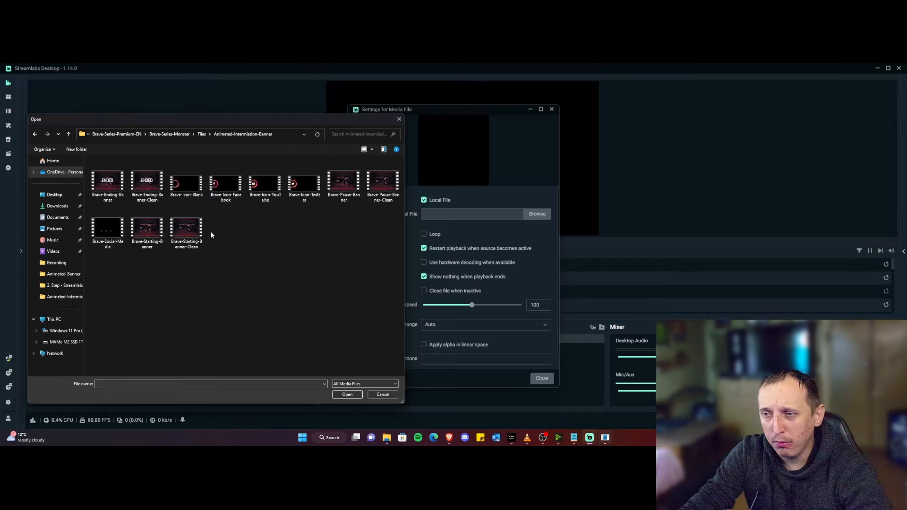
pyautogui.moveTo(190, 122); pyautogui.dragTo(214, 121)
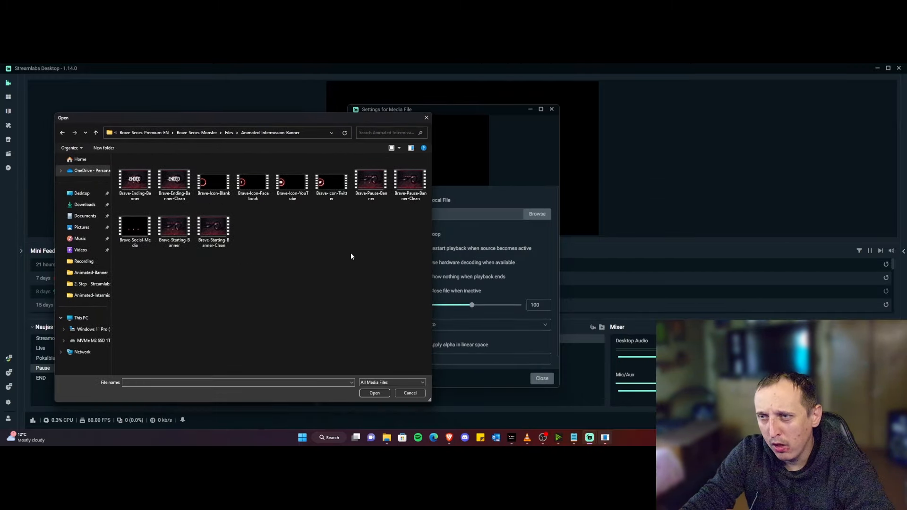
pyautogui.doubleClick(376, 188)
pyautogui.click(538, 378)
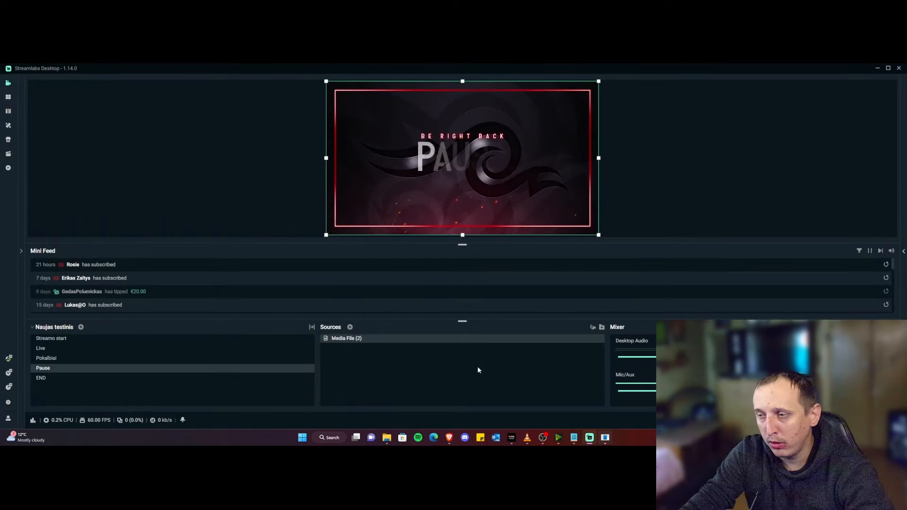
# Add a new Media File source to the END scene instead of reusing an existing one, keeping the default name.
pyautogui.click(97, 378)
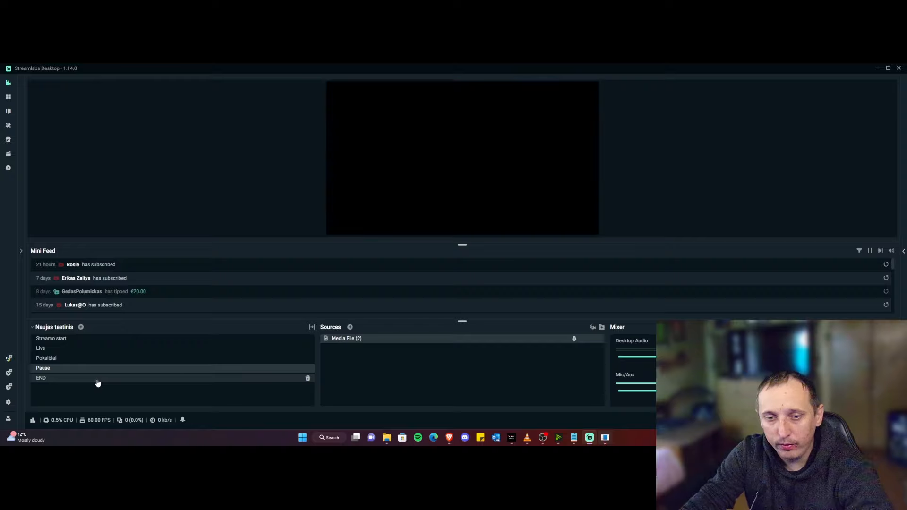
pyautogui.click(350, 327)
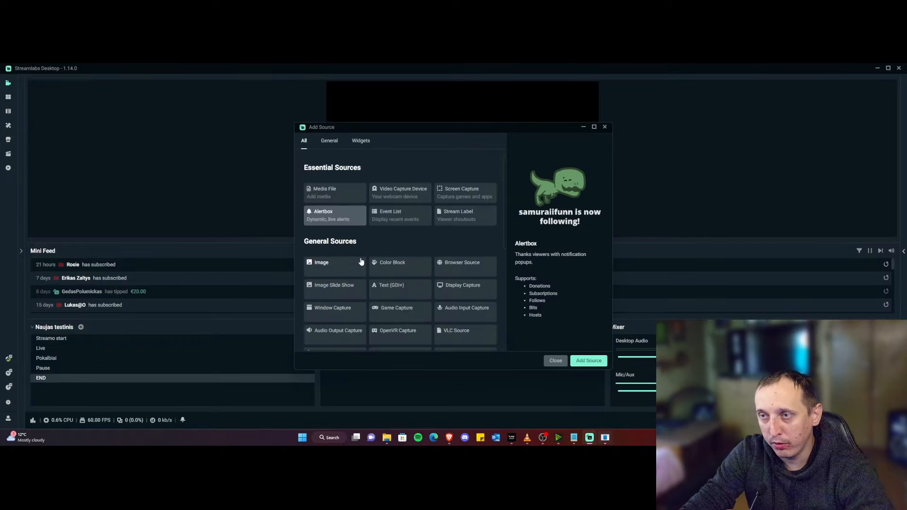
pyautogui.doubleClick(339, 194)
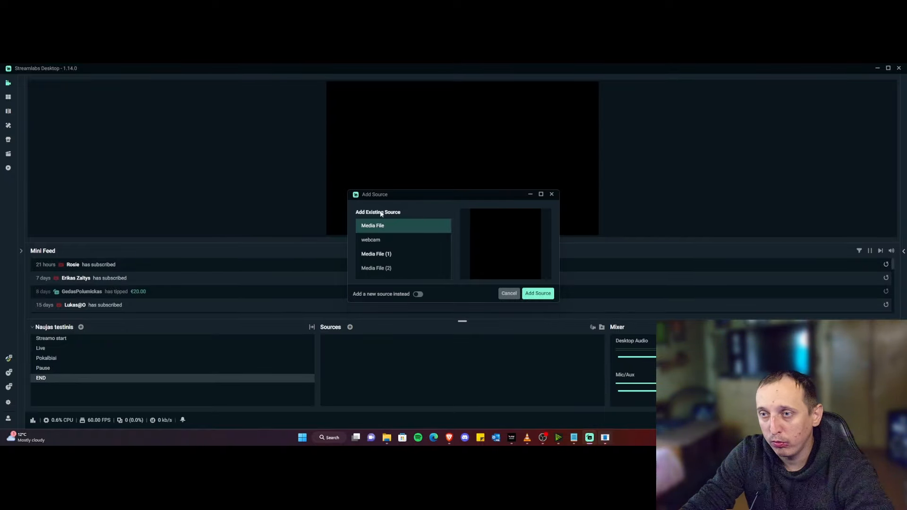
pyautogui.click(418, 294)
pyautogui.click(537, 293)
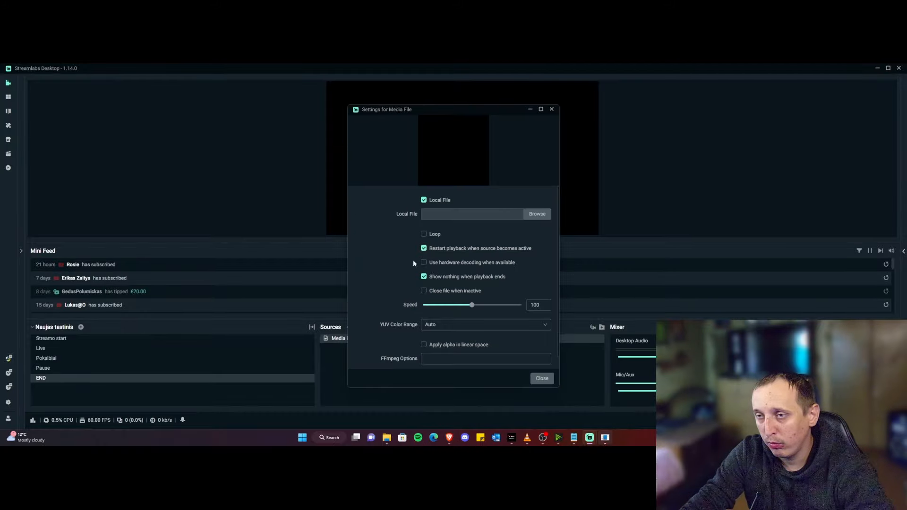
# Turn on looping for the END scene's media file and close its settings without choosing a file.
pyautogui.click(536, 215)
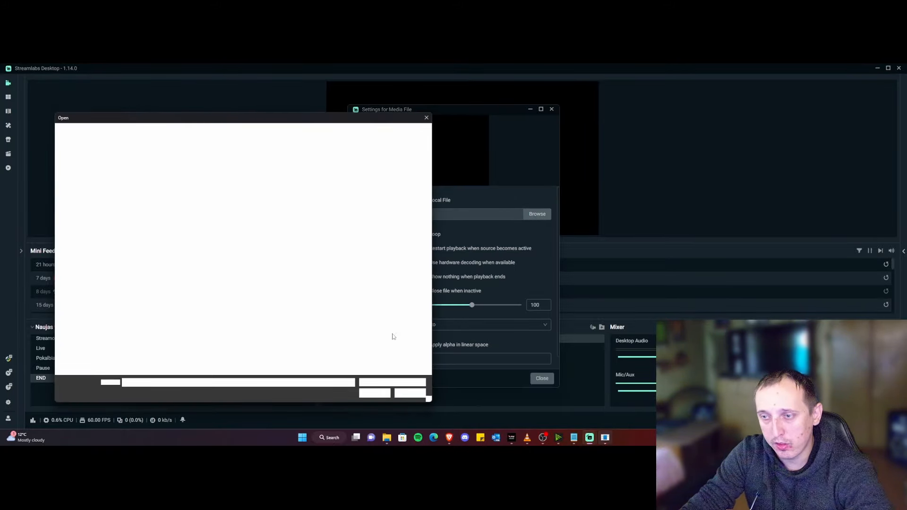
pyautogui.click(426, 118)
pyautogui.click(542, 378)
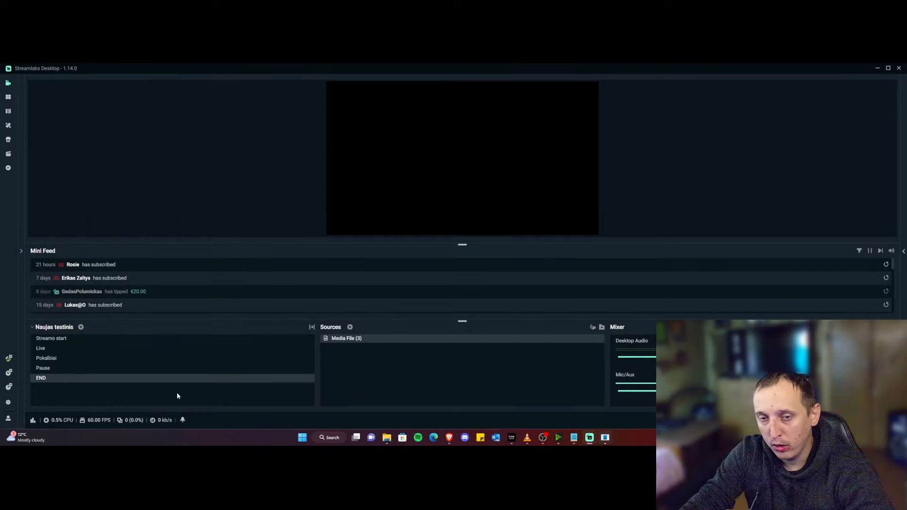
# Check the Loop option in the Pause scene's media file settings and close them.
pyautogui.click(63, 369)
pyautogui.doubleClick(530, 338)
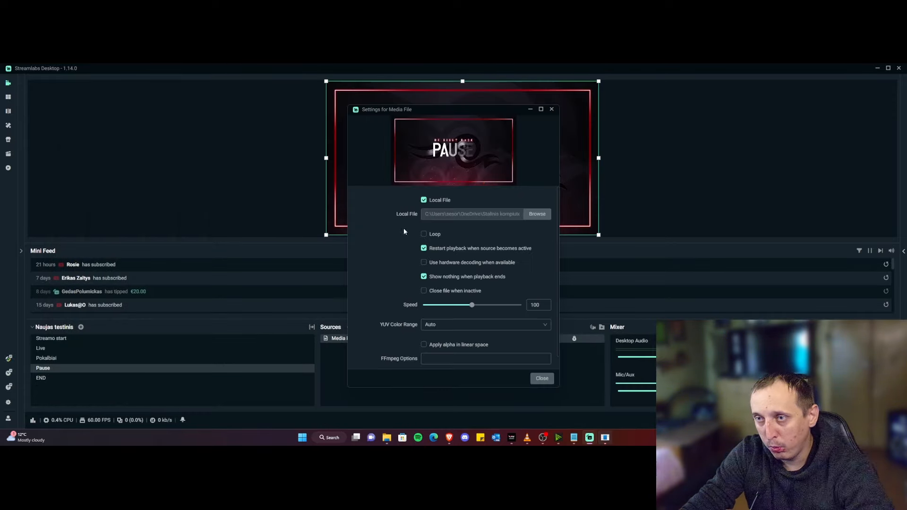
pyautogui.click(542, 378)
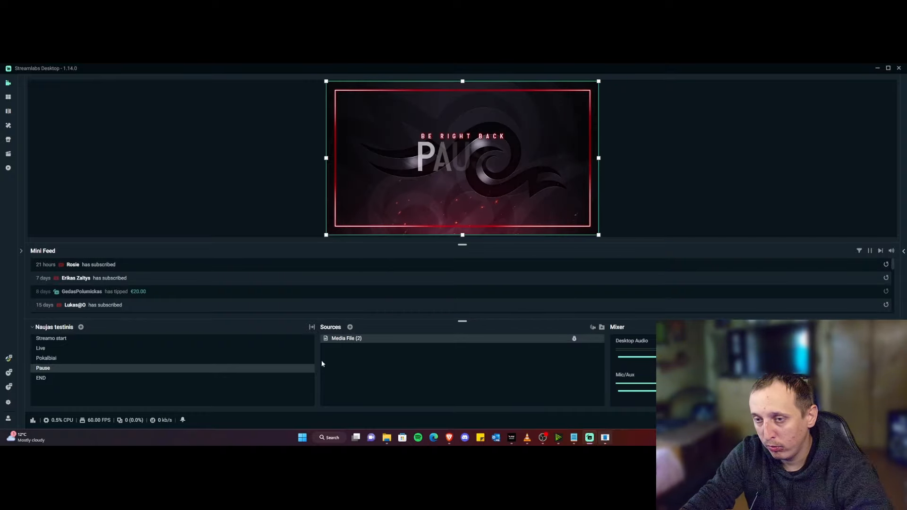
# Load Brave-Ending-Banner-Clean from the Animated-Intermission-Banner folder as the END scene's media file and close the source settings.
pyautogui.click(60, 379)
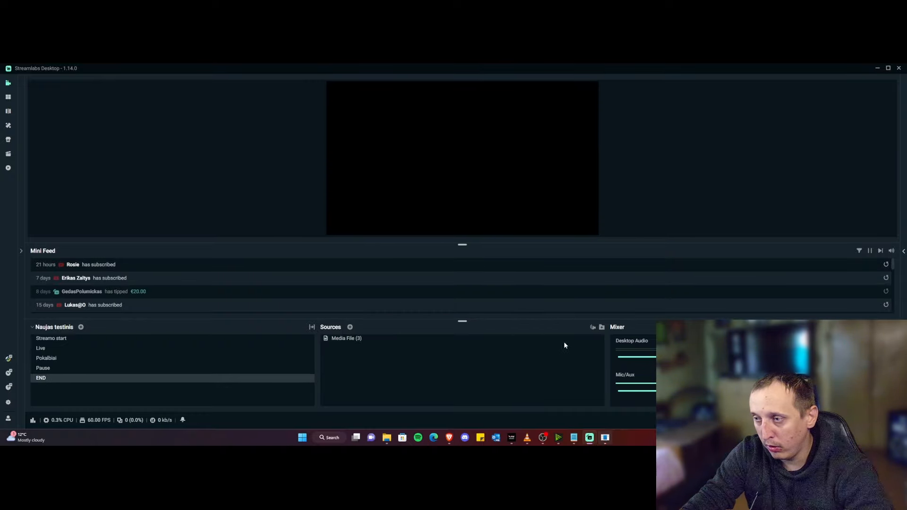
pyautogui.doubleClick(349, 338)
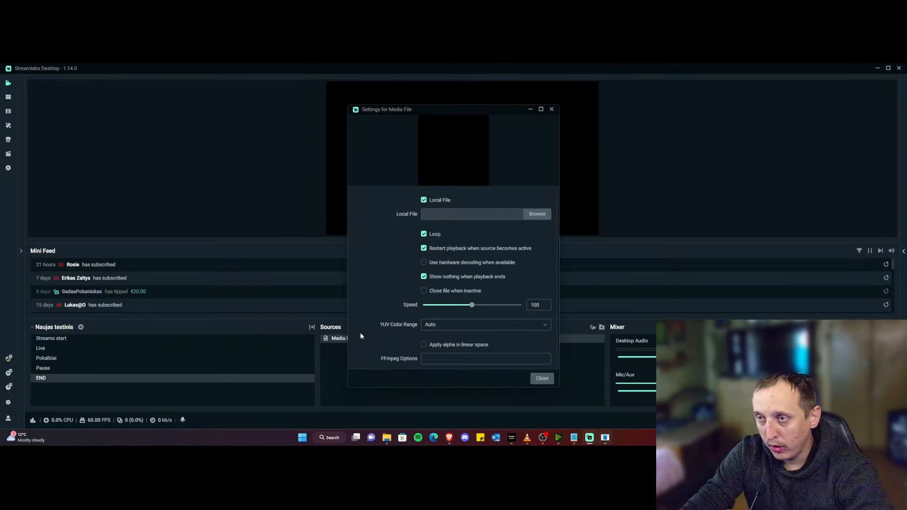
pyautogui.click(538, 214)
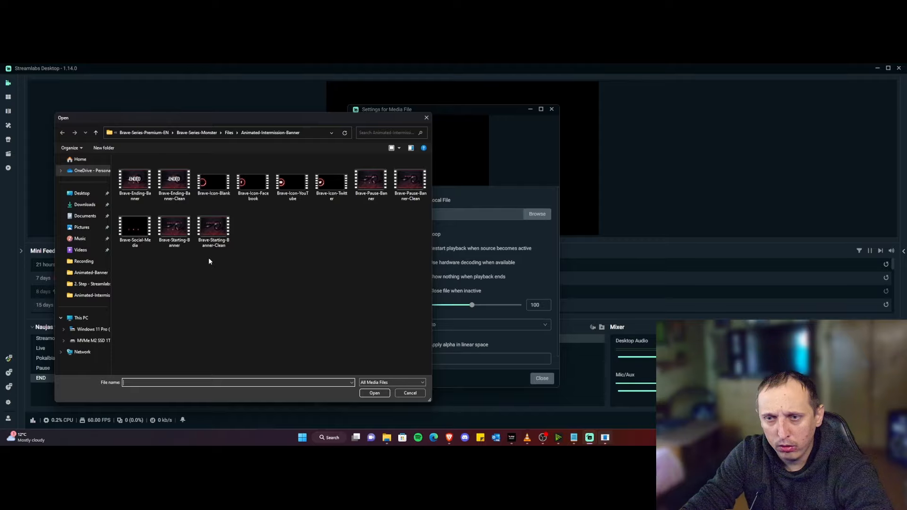
pyautogui.doubleClick(180, 182)
pyautogui.click(541, 378)
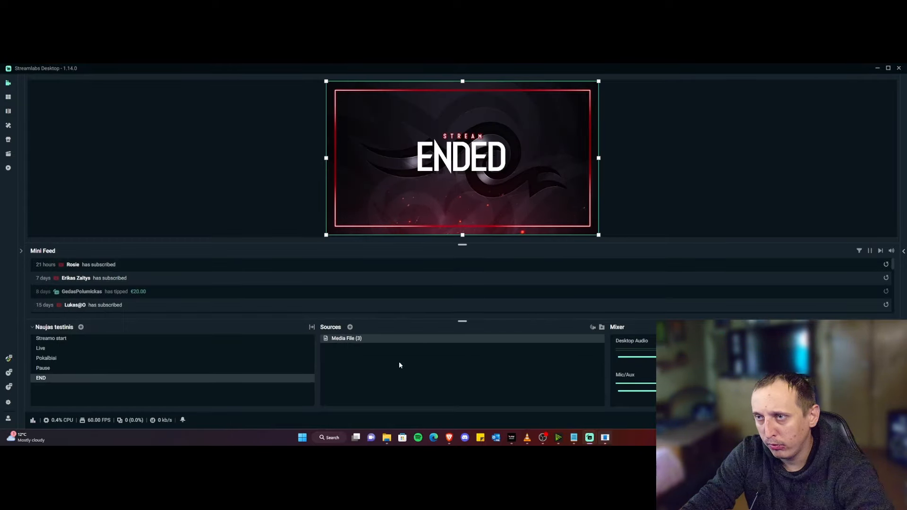
pyautogui.click(670, 196)
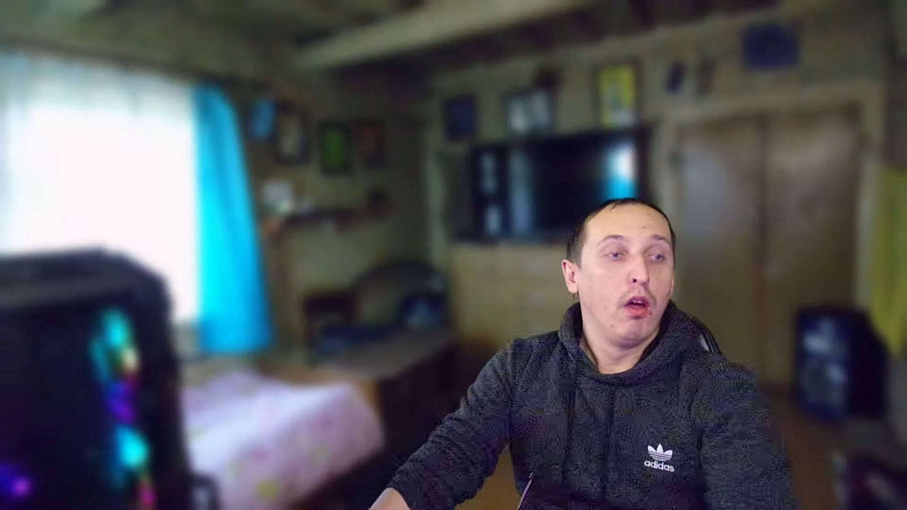